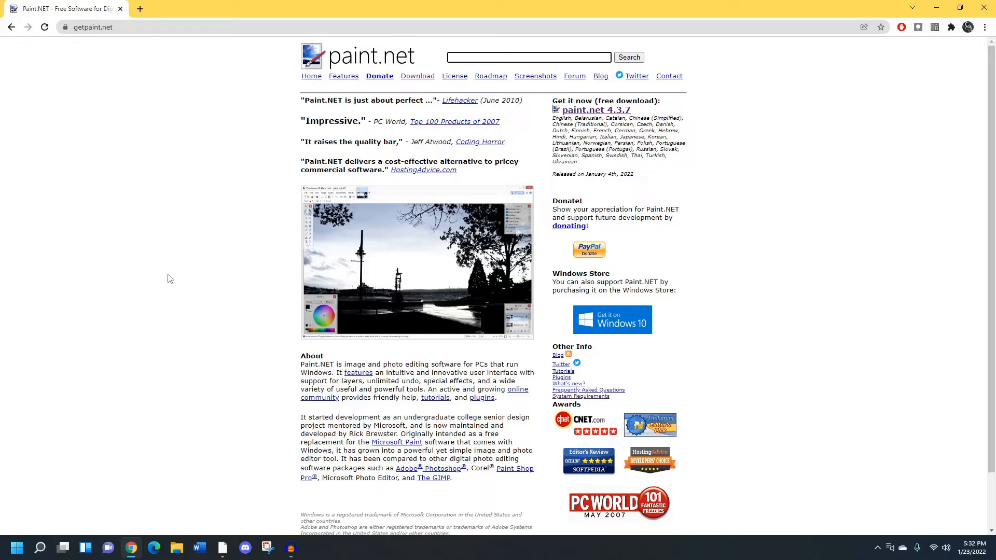
# Download the free paint.net 4.3.7 package from the dotPDN mirror and save the zip in the Spring folder
pyautogui.click(417, 77)
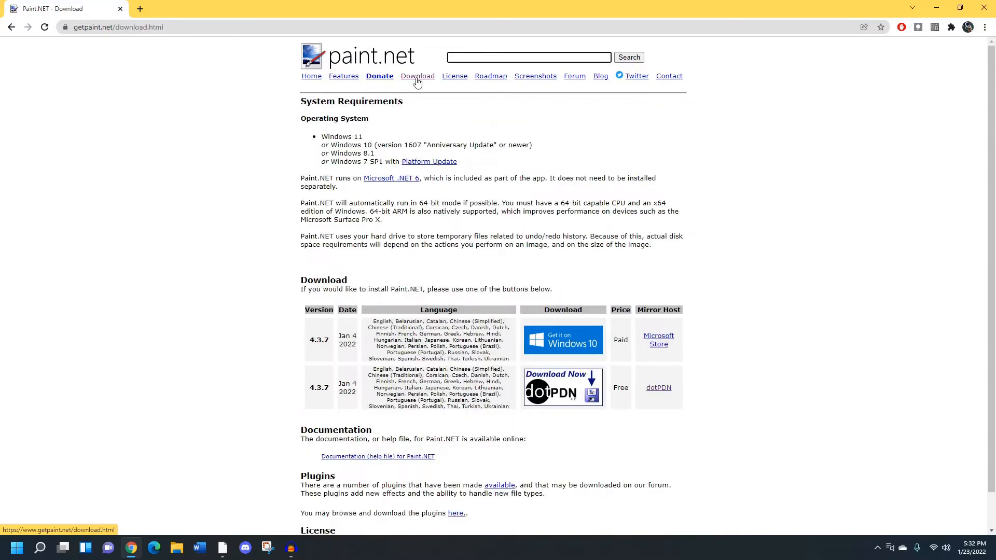
pyautogui.scroll(-1, 415, 84)
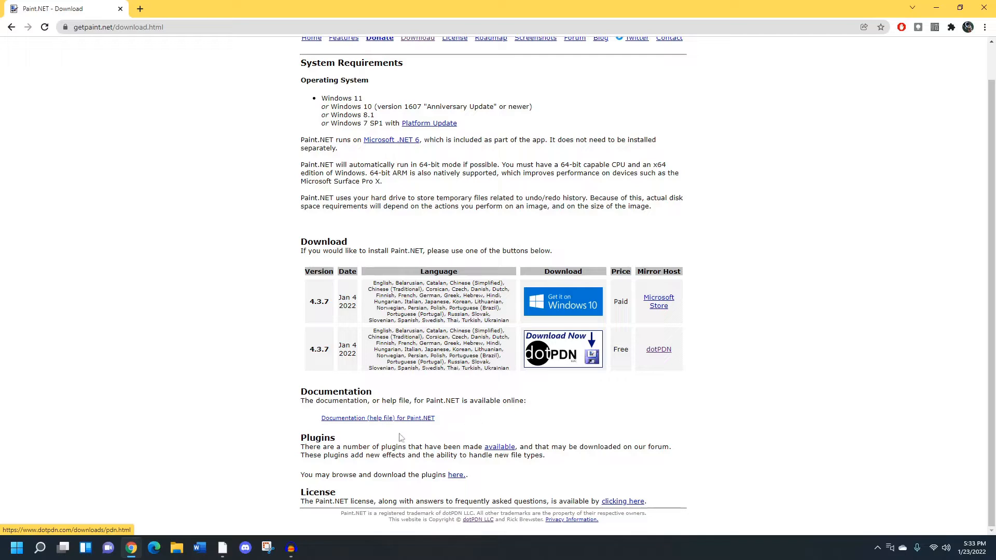
pyautogui.moveTo(303, 392); pyautogui.dragTo(446, 398)
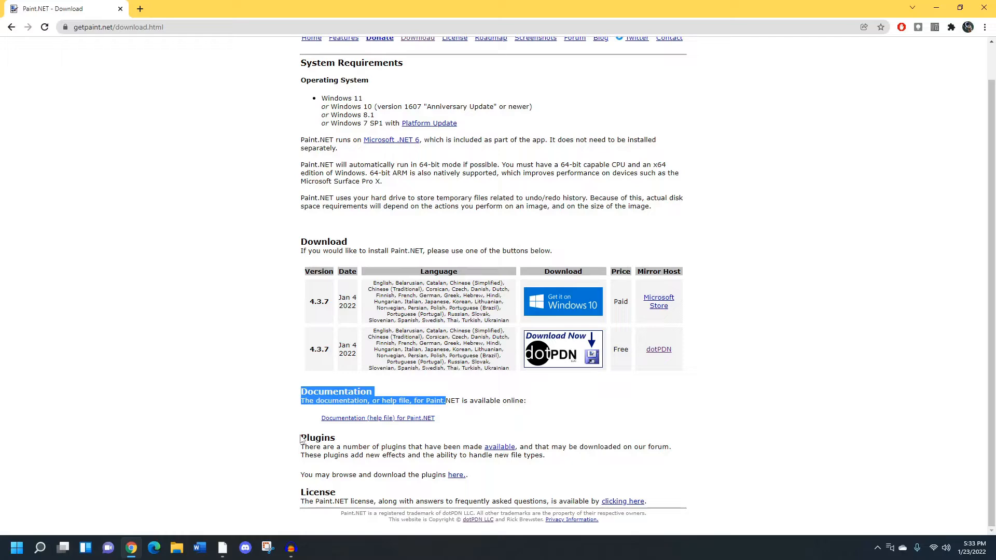
pyautogui.click(550, 360)
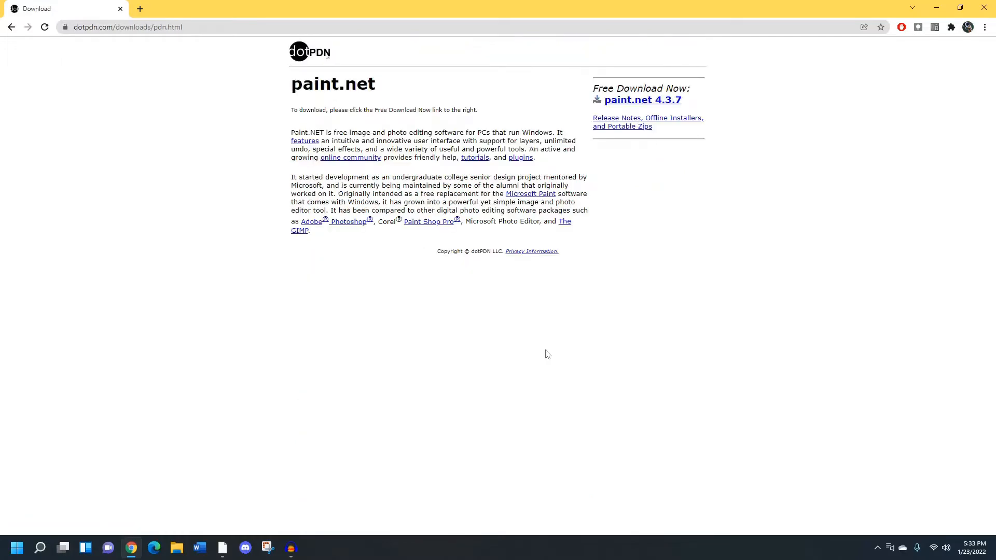
pyautogui.click(650, 103)
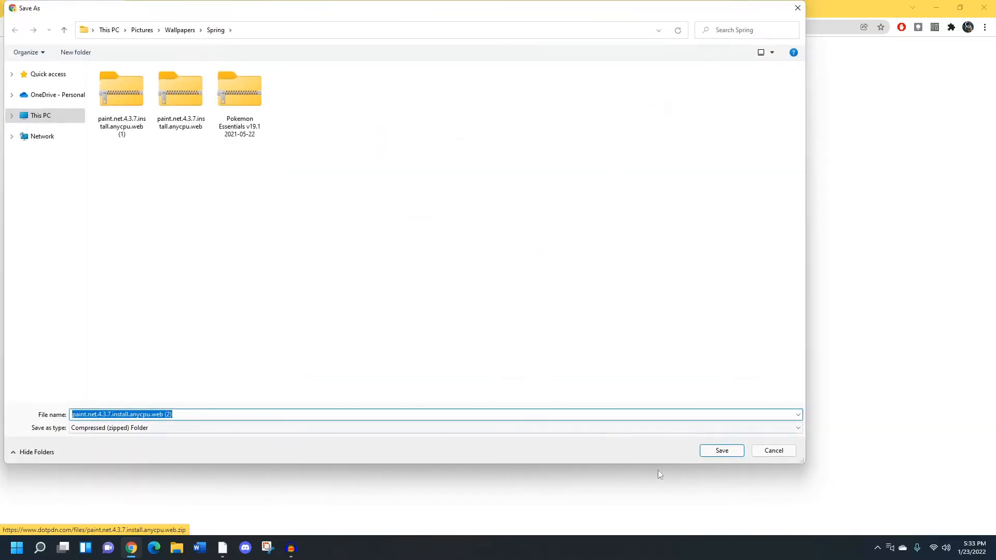
pyautogui.click(722, 451)
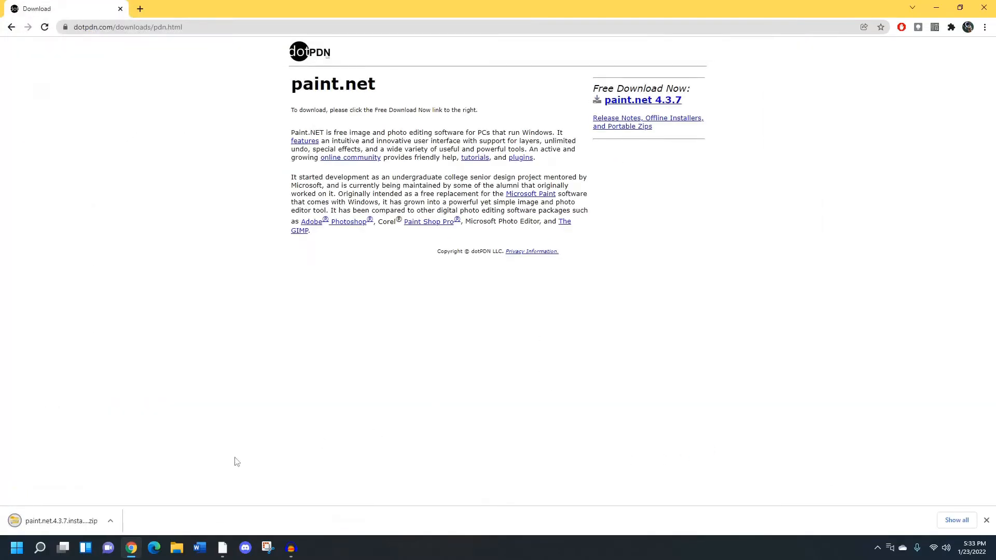
# Open the downloaded zip, launch the paint.net.4.3.7.install.anycpu.web application and let it download paint.net
pyautogui.click(57, 521)
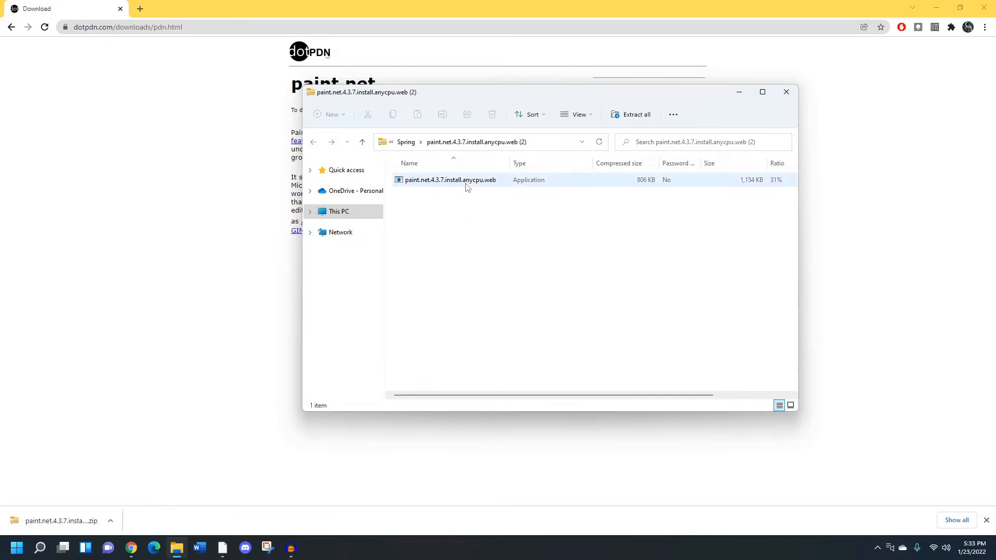
pyautogui.doubleClick(467, 187)
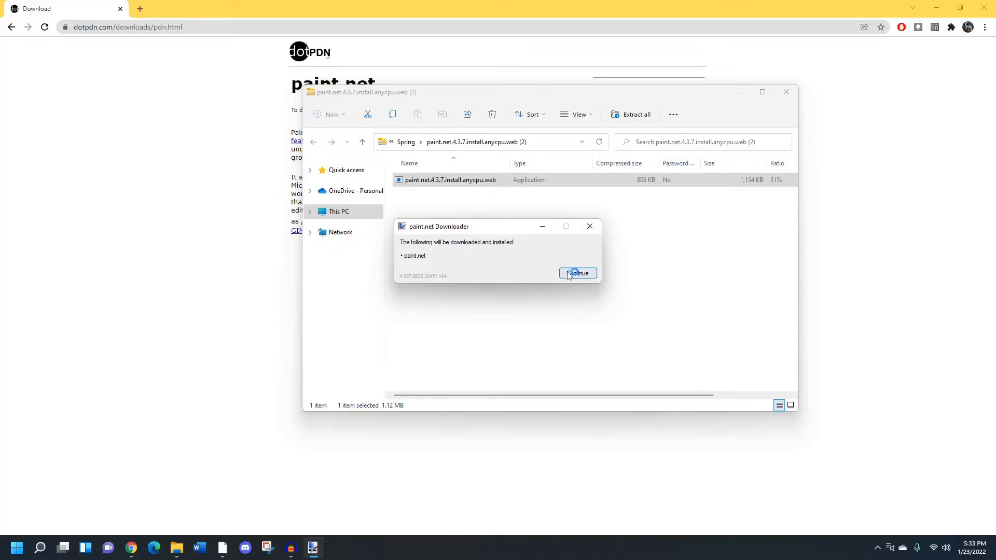
pyautogui.click(576, 273)
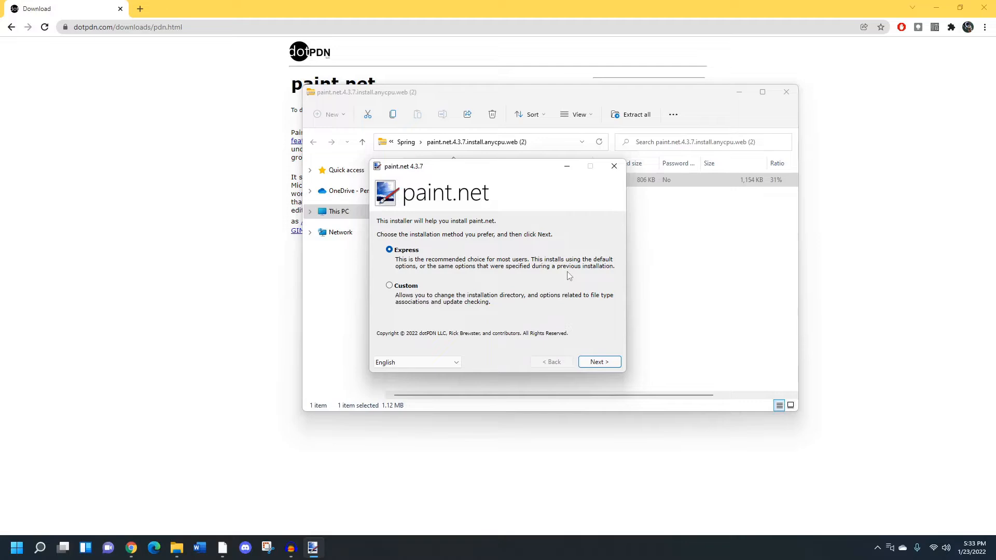
# Choose the Custom installation method and accept the paint.net license agreement
pyautogui.click(389, 285)
pyautogui.click(599, 362)
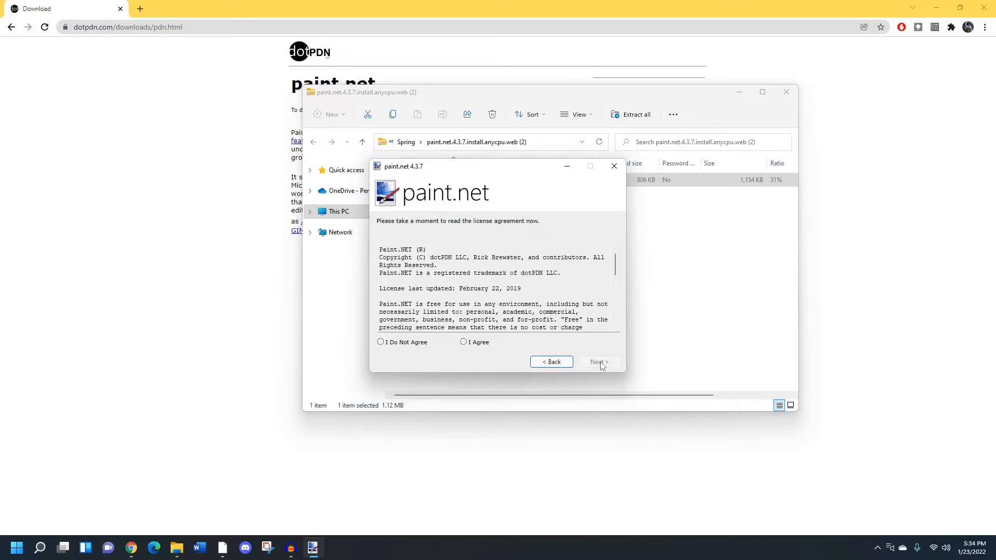
pyautogui.click(464, 343)
pyautogui.scroll(-5, 519, 311)
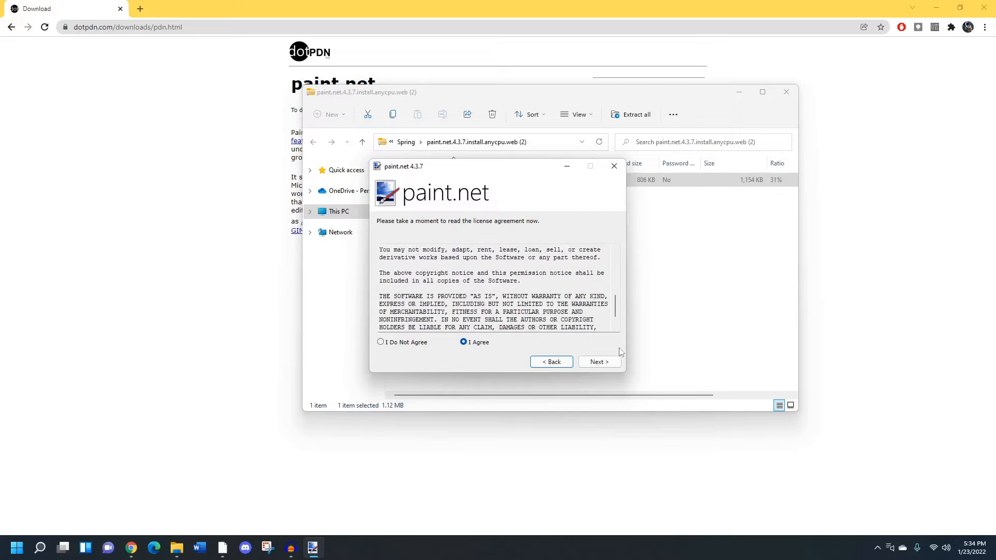
pyautogui.click(598, 362)
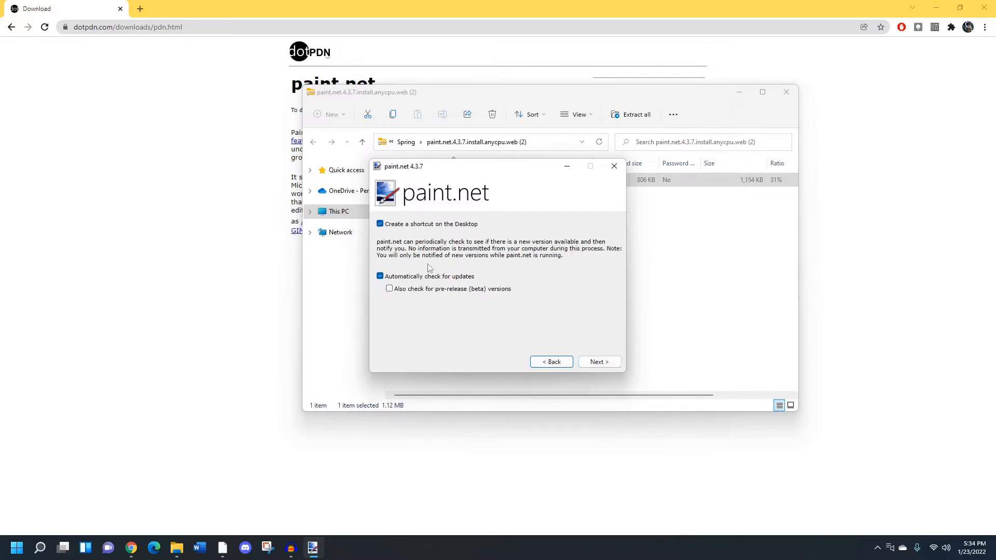
# Install paint.net to C:\Program Files\paint.net with the default shortcut and update options, and finish with the program set to start
pyautogui.click(610, 363)
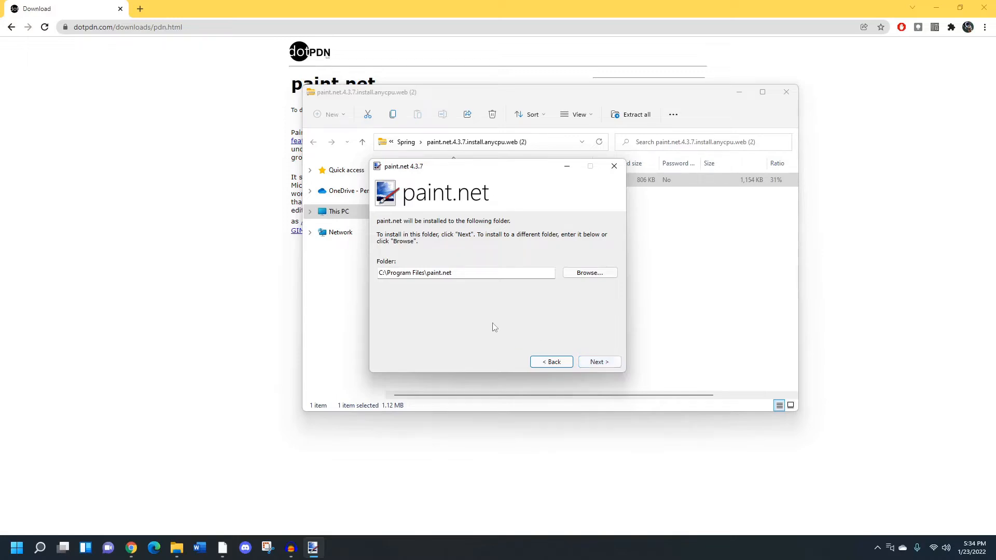
pyautogui.click(598, 363)
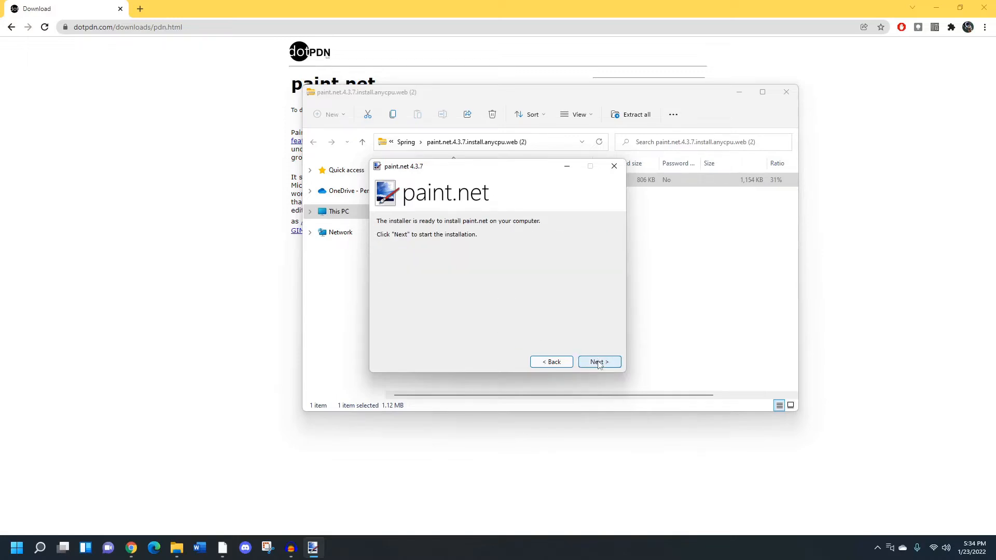
pyautogui.click(598, 363)
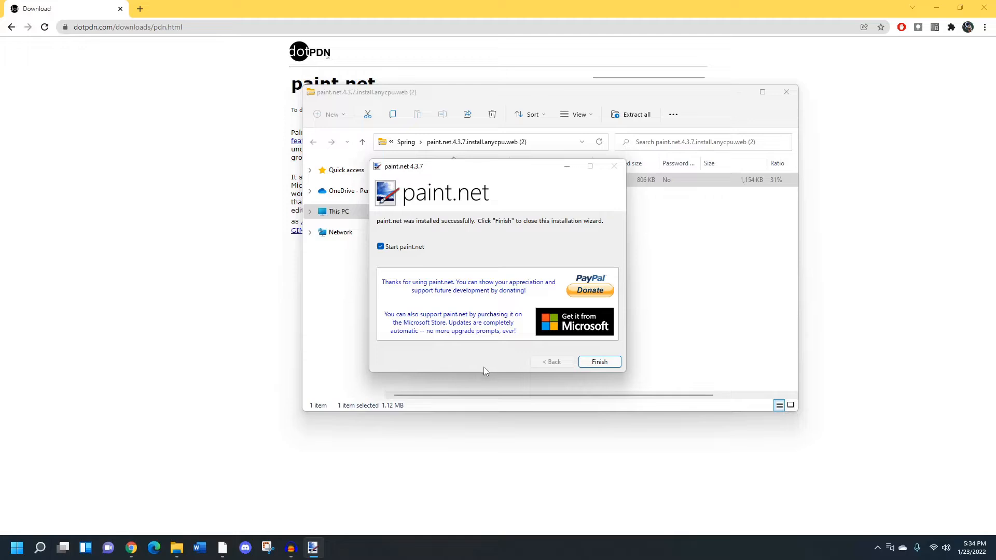
pyautogui.click(599, 362)
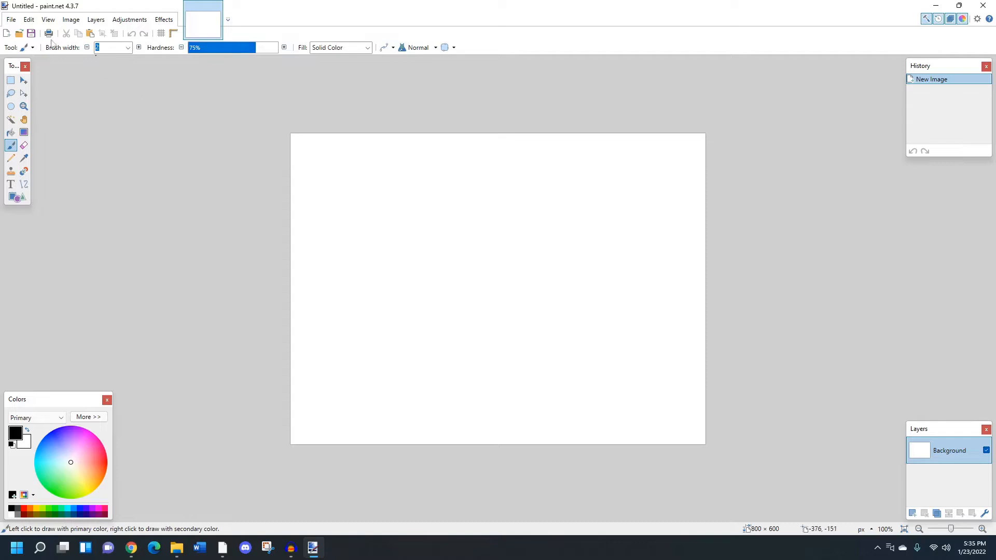
# Set the Paintbrush width to 10 and paint a small black stroke in the upper-left area of the canvas
pyautogui.click(10, 80)
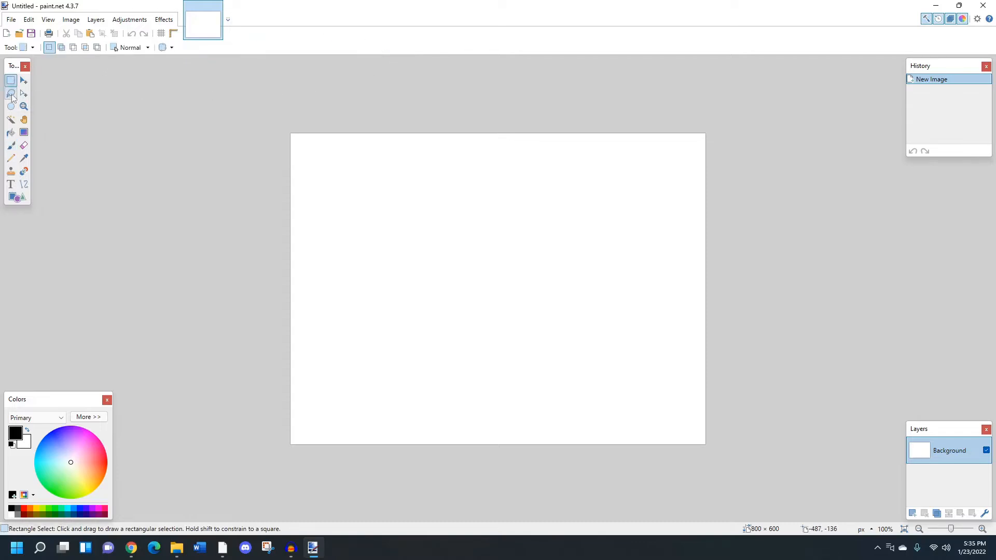
pyautogui.click(11, 147)
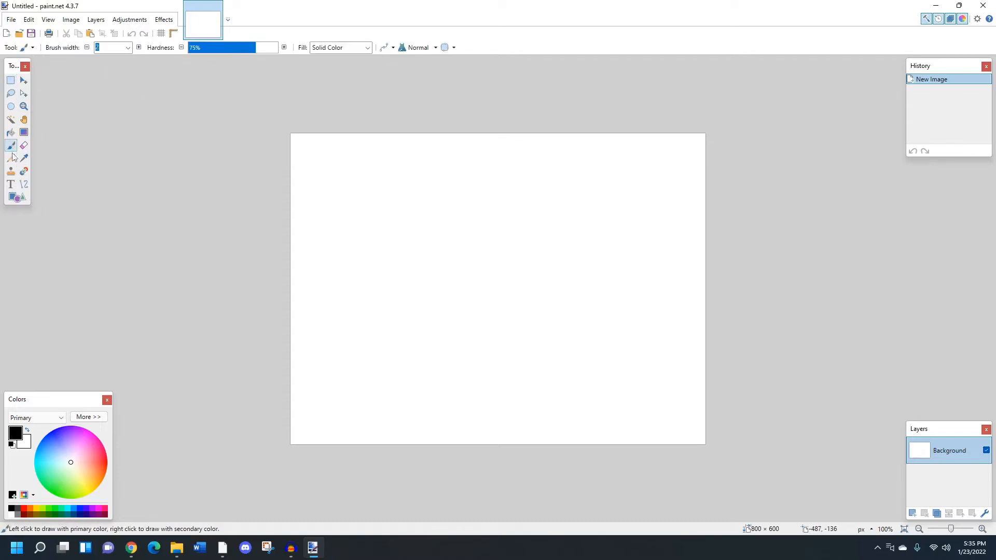
pyautogui.click(128, 47)
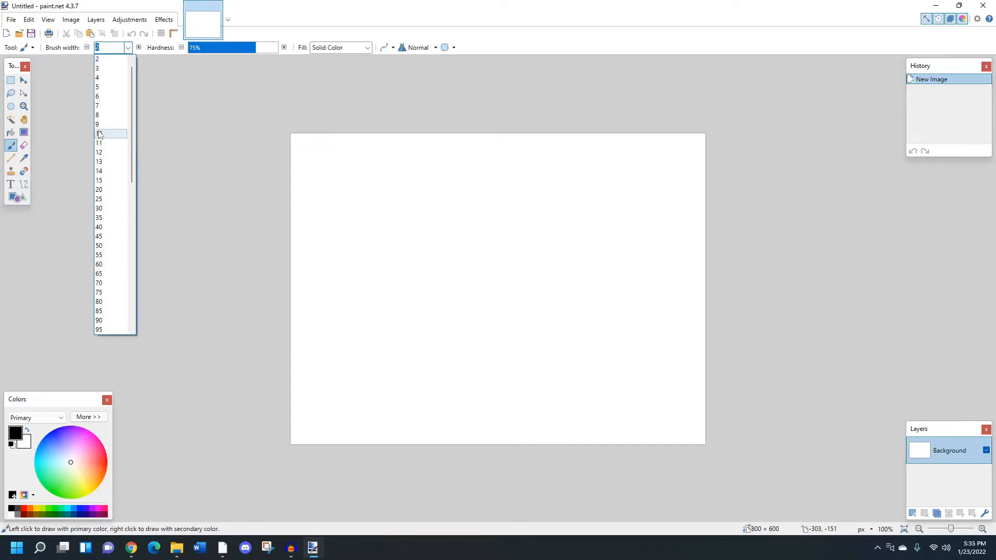
pyautogui.click(100, 134)
pyautogui.moveTo(419, 217)
pyautogui.mouseDown()
pyautogui.moveTo(389, 213)
pyautogui.moveTo(410, 198)
pyautogui.mouseUp()
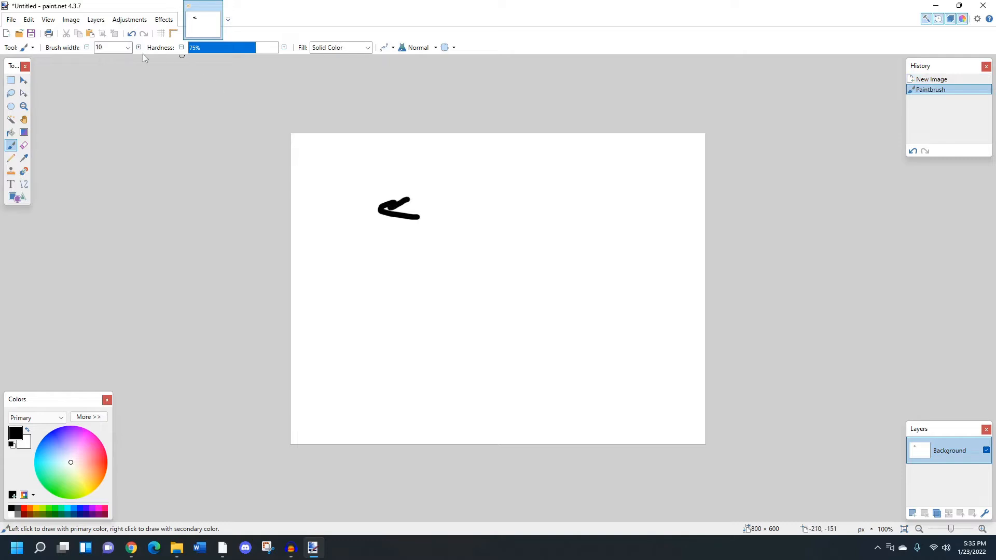
# Set the Paintbrush width to 65 and paint a thick black stroke near the middle of the canvas
pyautogui.click(128, 48)
pyautogui.click(110, 200)
pyautogui.moveTo(506, 295); pyautogui.dragTo(527, 274)
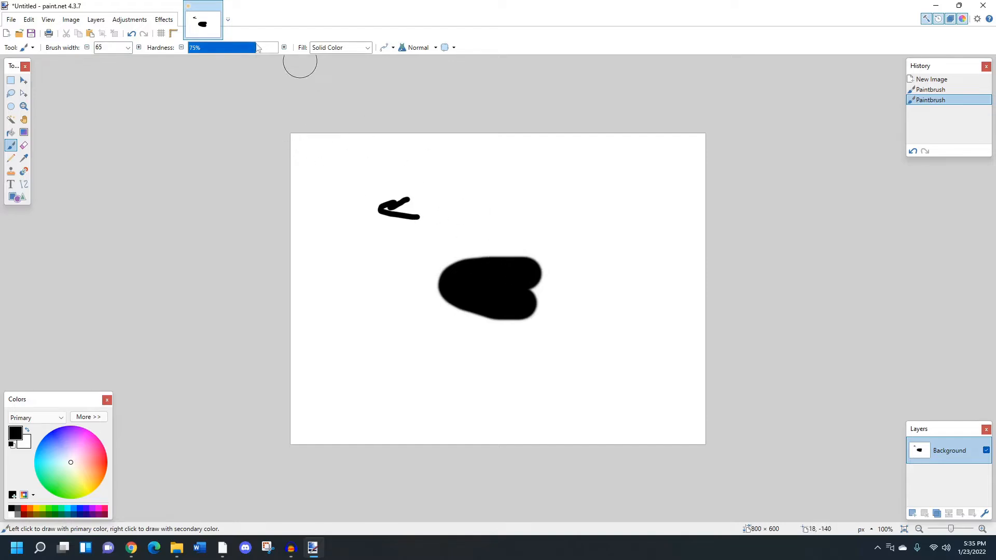
# Paint a black stroke above the thick blob at 100% hardness and another along the canvas's left side at 0% hardness
pyautogui.moveTo(260, 50); pyautogui.dragTo(283, 51)
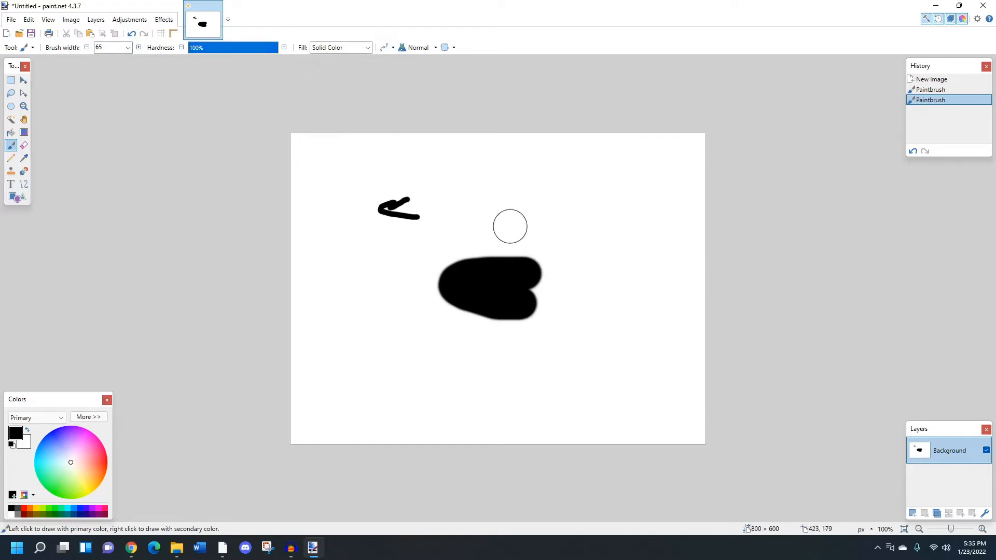
pyautogui.moveTo(509, 224); pyautogui.dragTo(565, 210)
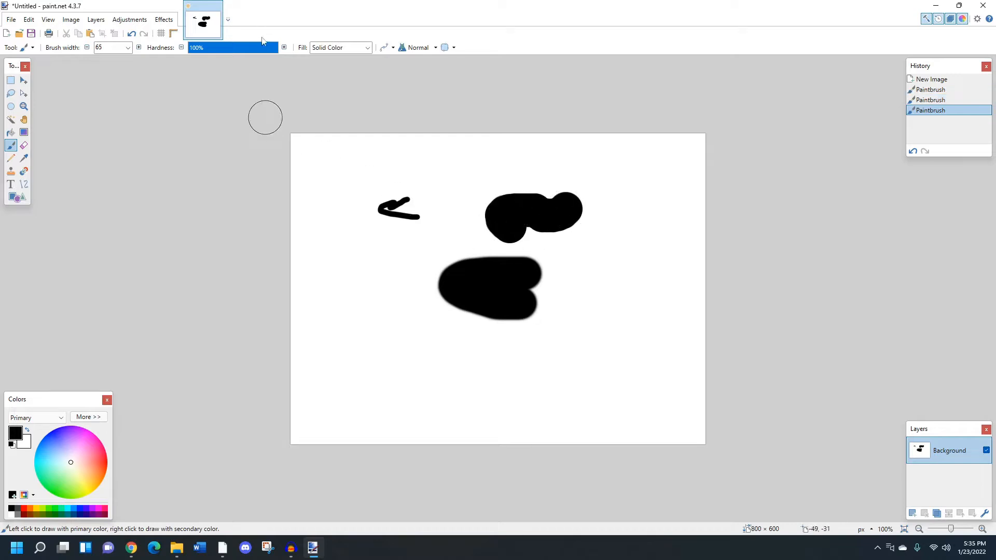
pyautogui.moveTo(263, 47); pyautogui.dragTo(185, 52)
pyautogui.moveTo(381, 342)
pyautogui.mouseDown()
pyautogui.moveTo(337, 291)
pyautogui.moveTo(355, 270)
pyautogui.moveTo(330, 236)
pyautogui.moveTo(345, 183)
pyautogui.mouseUp()
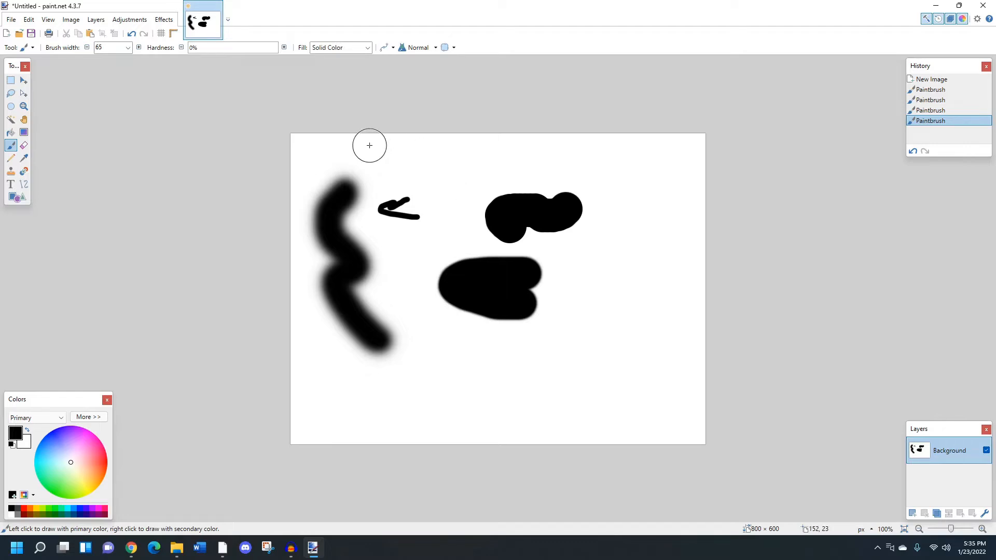
# Set the brush fill to Percent 50 and paint a patch near the top of the canvas
pyautogui.click(368, 48)
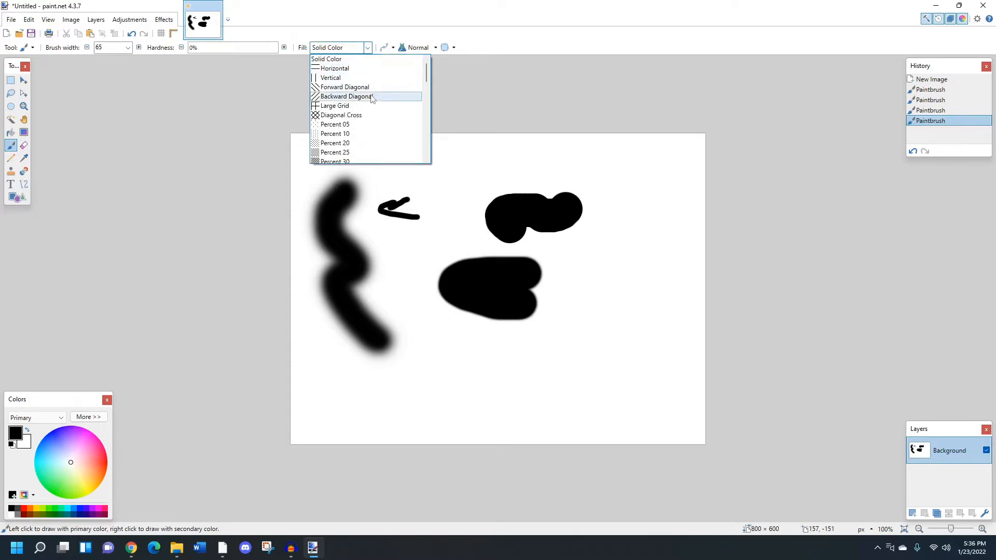
pyautogui.scroll(-2, 362, 138)
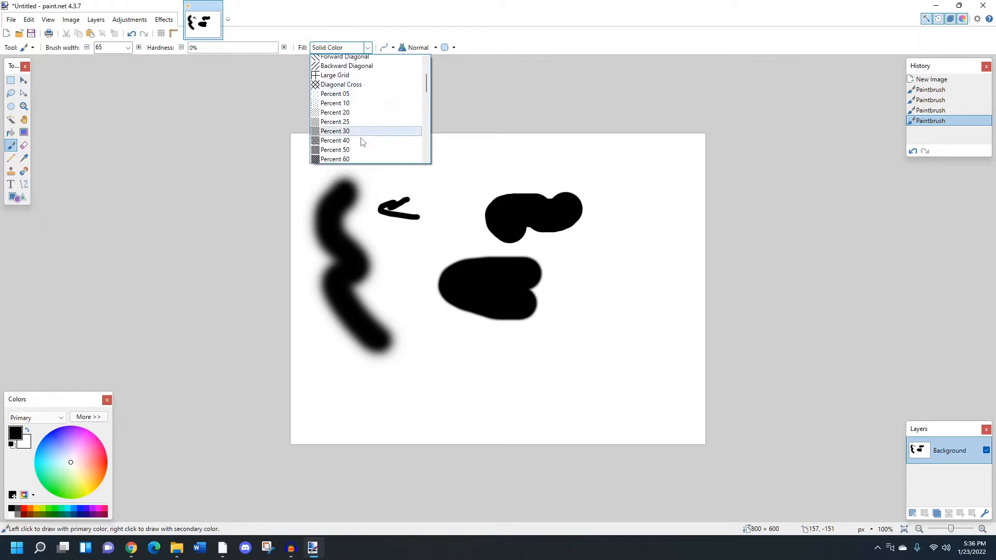
pyautogui.click(358, 124)
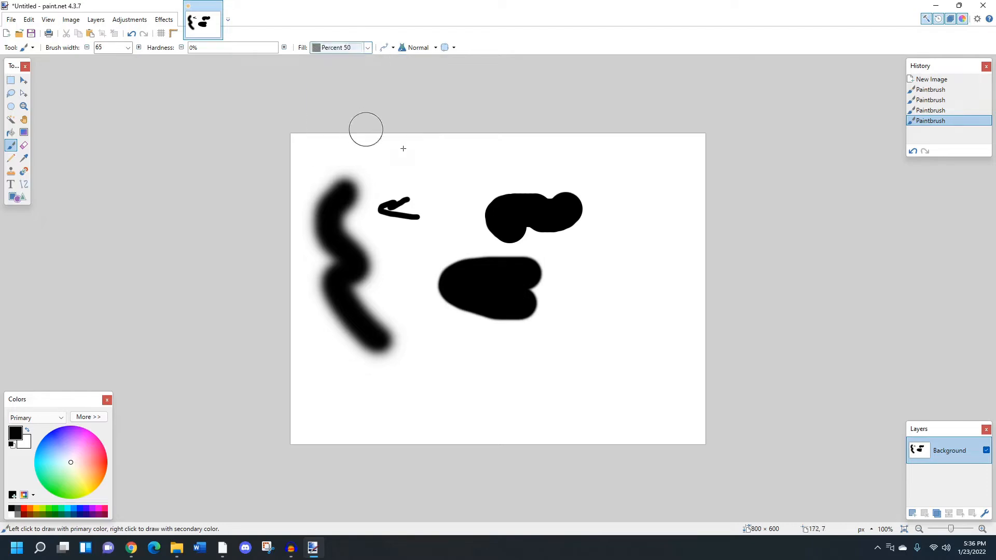
pyautogui.moveTo(446, 158)
pyautogui.mouseDown()
pyautogui.moveTo(496, 163)
pyautogui.moveTo(449, 180)
pyautogui.mouseUp()
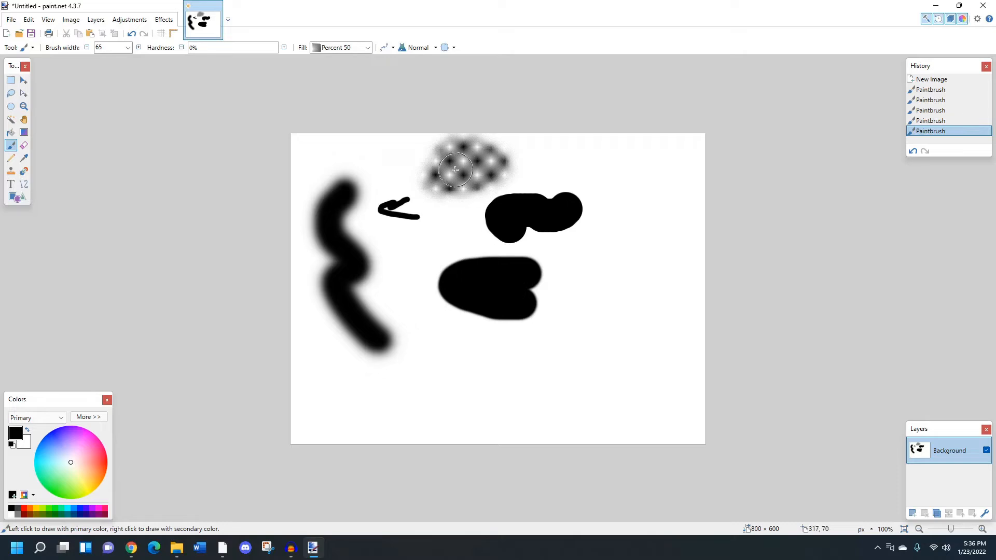
# Set the brush fill to Wide Downward Diagonal and paint a stroke from the Percent 50 patch toward the canvas's upper-left corner
pyautogui.click(365, 46)
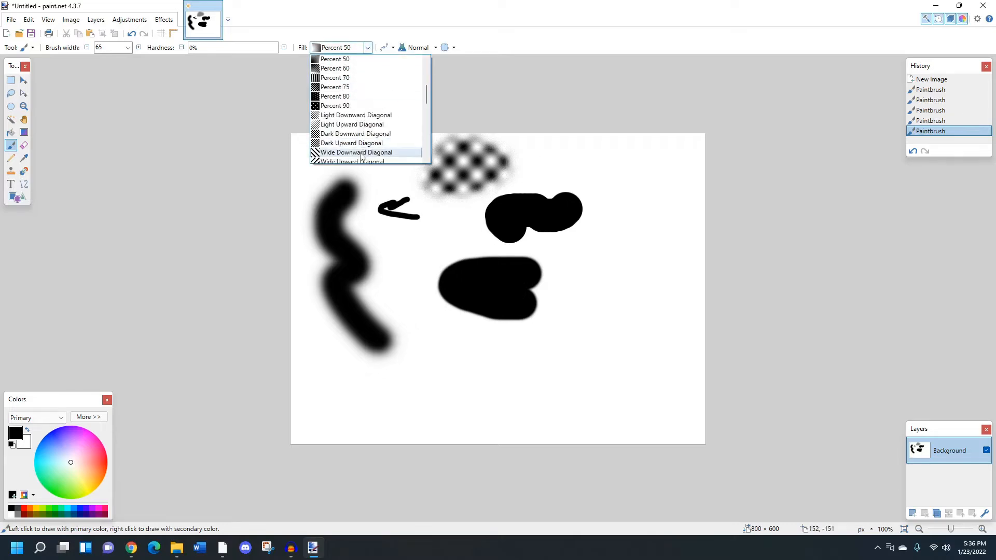
pyautogui.click(358, 152)
pyautogui.moveTo(488, 166); pyautogui.dragTo(344, 153)
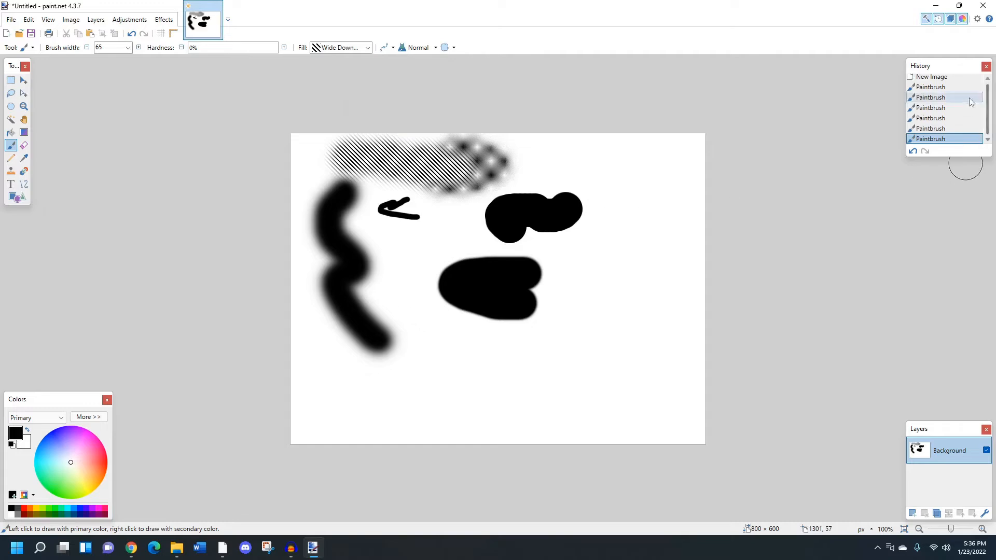
# Revert the image to its New Image history state, undoing all paintbrush strokes
pyautogui.scroll(1, 938, 98)
pyautogui.click(935, 80)
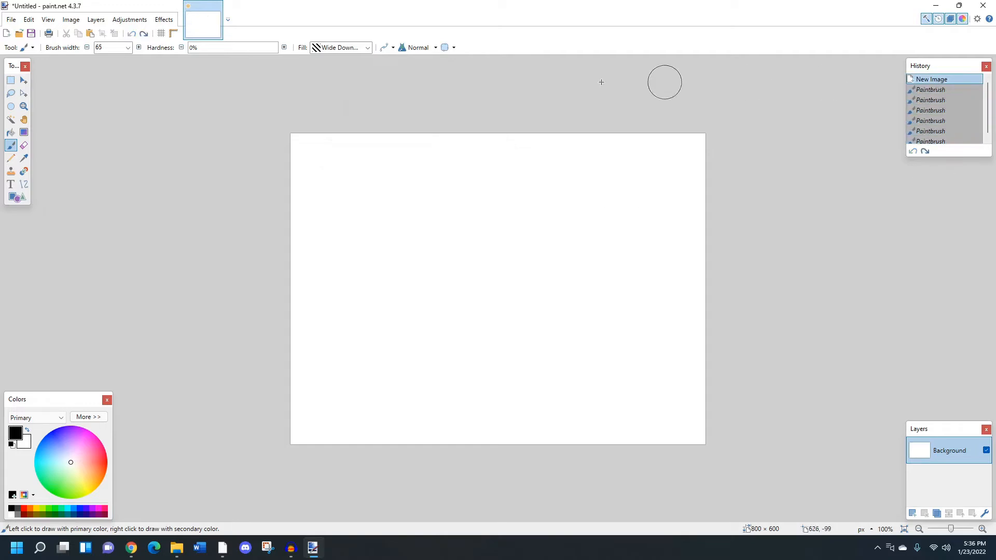
# Set the brush fill to Solid Color and the brush hardness to 49%
pyautogui.click(368, 47)
pyautogui.scroll(5, 348, 68)
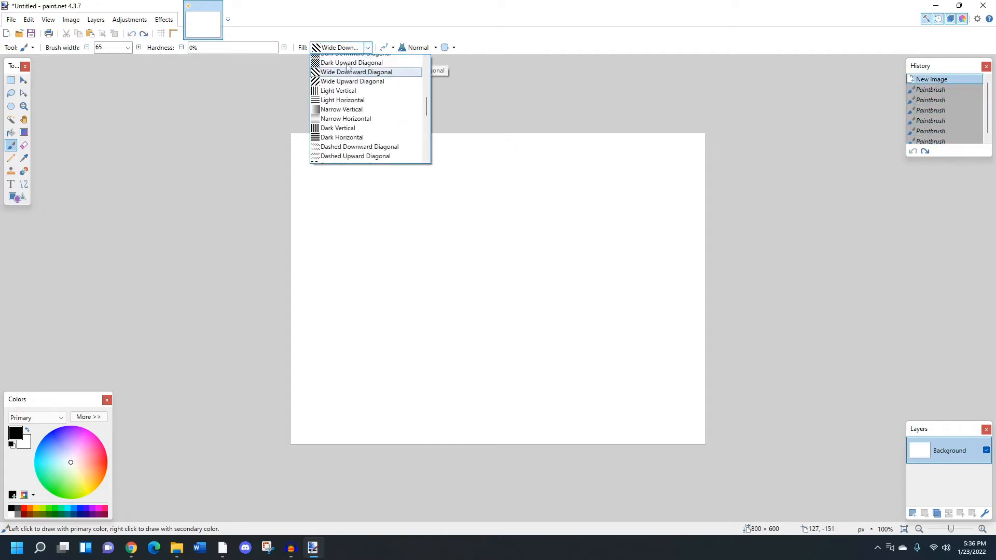
pyautogui.scroll(3, 348, 67)
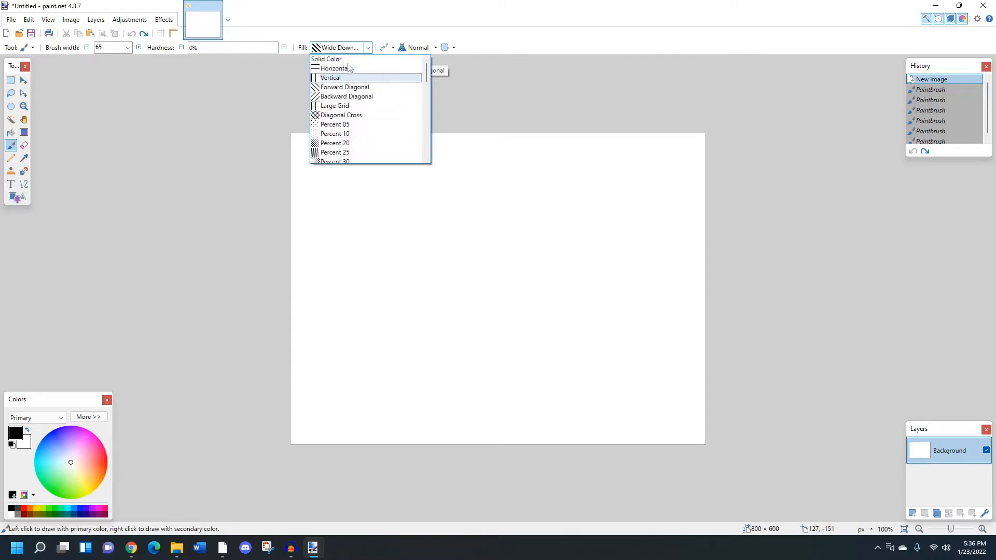
pyautogui.click(334, 59)
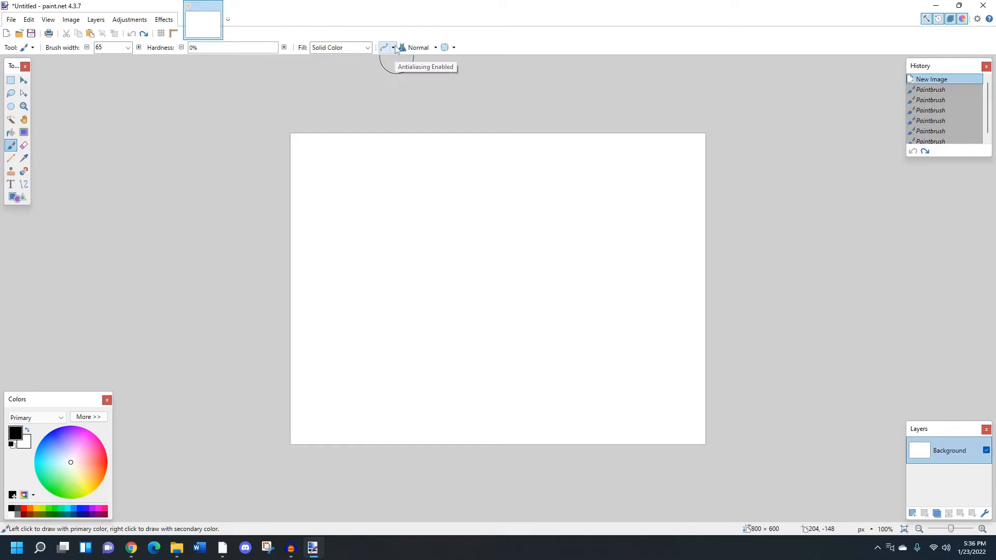
pyautogui.click(232, 48)
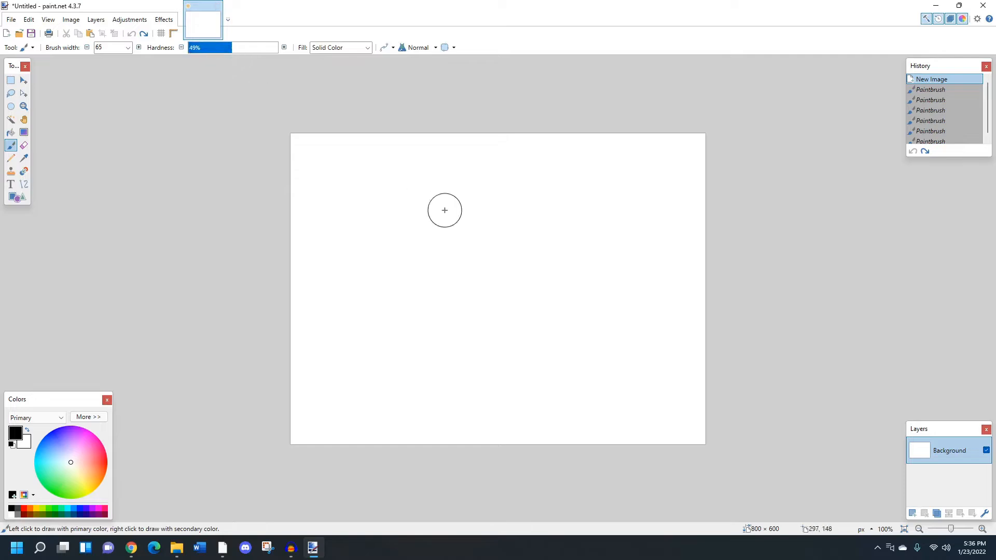
# Paint a wavy black stroke across the upper half of the canvas with the 49% hardness brush
pyautogui.moveTo(443, 209)
pyautogui.mouseDown()
pyautogui.moveTo(520, 211)
pyautogui.moveTo(533, 247)
pyautogui.moveTo(514, 245)
pyautogui.moveTo(562, 230)
pyautogui.moveTo(631, 282)
pyautogui.moveTo(602, 260)
pyautogui.moveTo(639, 249)
pyautogui.mouseUp()
# Undo the soft stroke and paint a wavy black stroke in the canvas's upper-left area at 100% hardness
pyautogui.moveTo(239, 52); pyautogui.dragTo(295, 52)
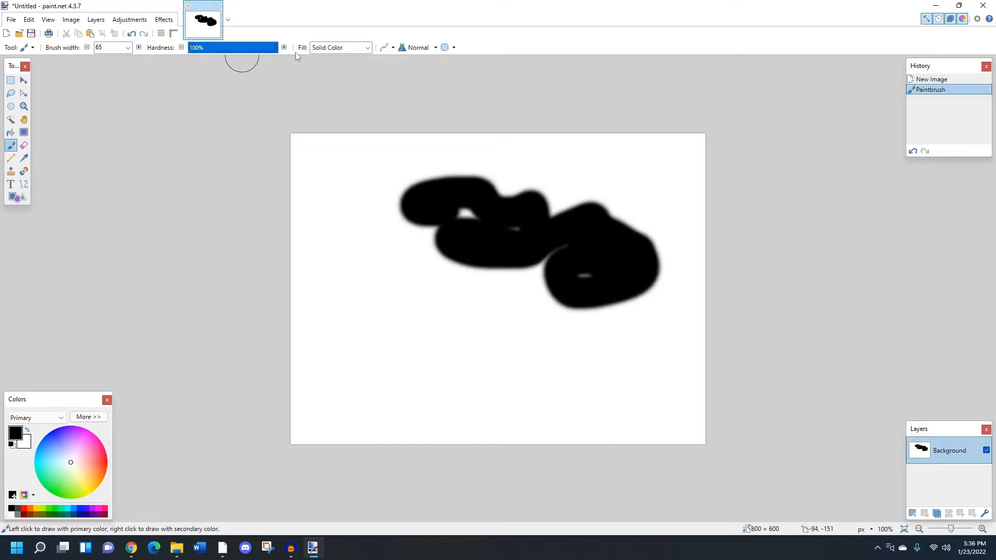
pyautogui.hotkey('ctrl', 'z')
pyautogui.moveTo(415, 207)
pyautogui.mouseDown()
pyautogui.moveTo(450, 204)
pyautogui.moveTo(505, 191)
pyautogui.mouseUp()
pyautogui.scroll(7, 474, 196)
pyautogui.scroll(1, 528, 210)
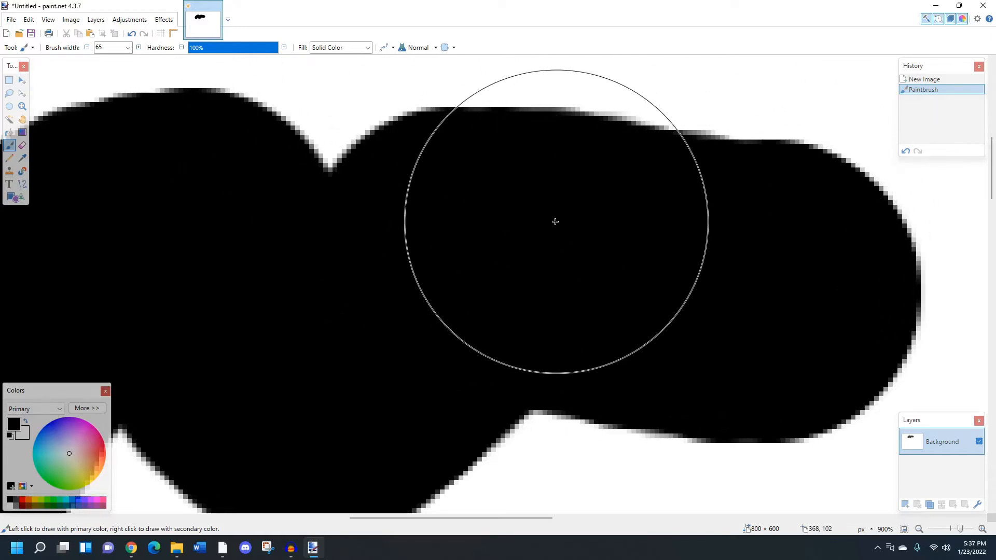
pyautogui.scroll(-5, 542, 222)
pyautogui.scroll(-3, 526, 238)
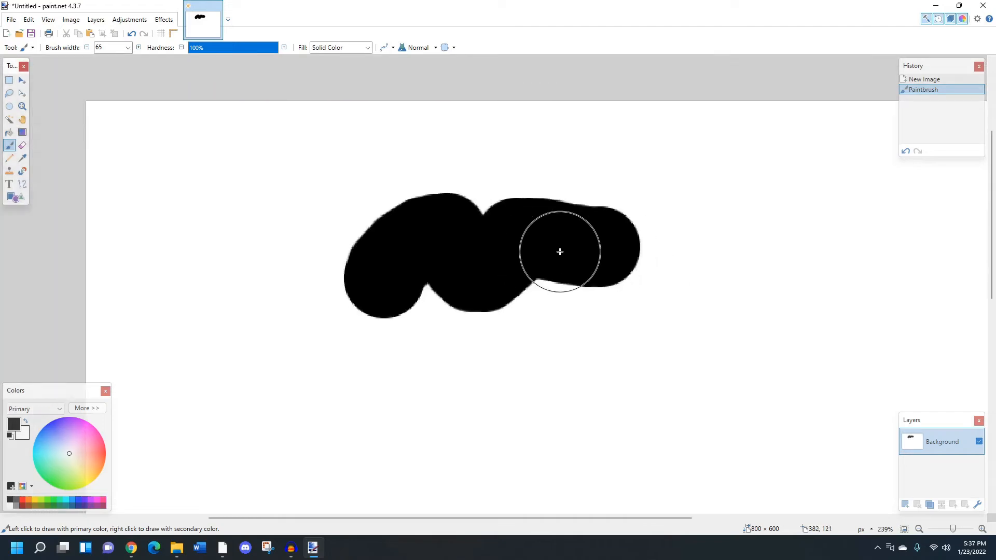
pyautogui.moveTo(536, 225)
pyautogui.mouseDown()
pyautogui.moveTo(505, 196)
pyautogui.moveTo(480, 223)
pyautogui.mouseUp()
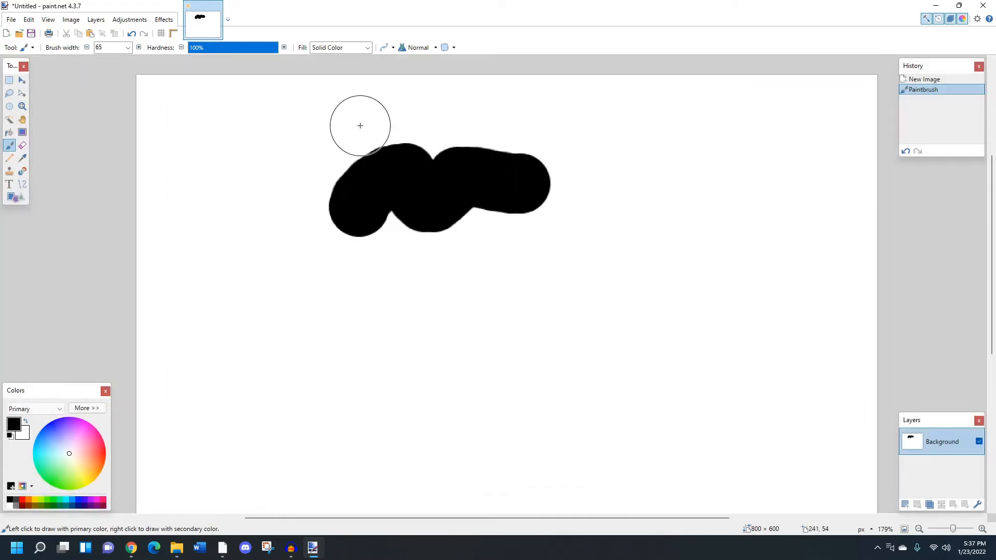
# Turn off antialiasing and paint a curving black stroke to the right of the first one, comparing their edges
pyautogui.click(386, 52)
pyautogui.moveTo(638, 313)
pyautogui.mouseDown()
pyautogui.moveTo(676, 256)
pyautogui.moveTo(675, 224)
pyautogui.mouseUp()
pyautogui.scroll(2, 676, 225)
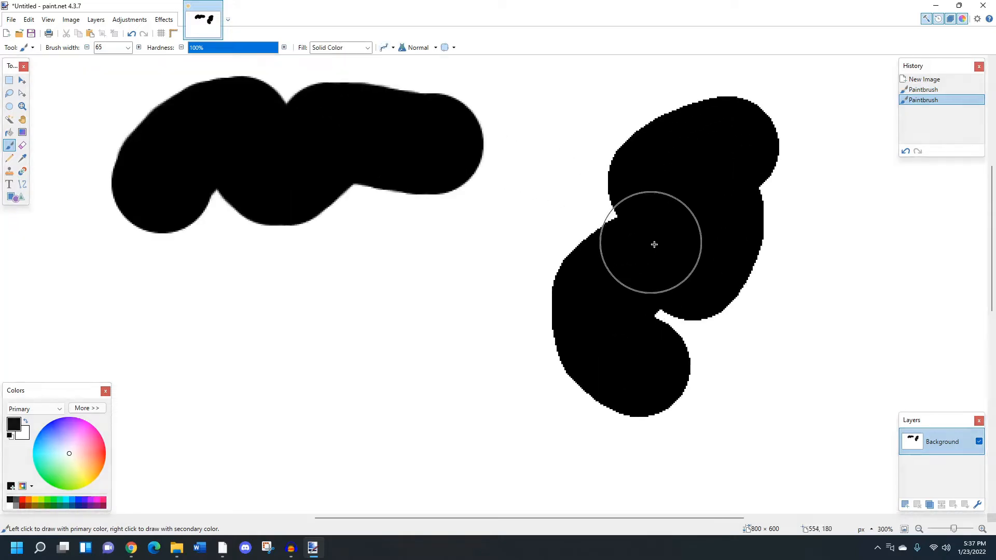
pyautogui.scroll(4, 654, 244)
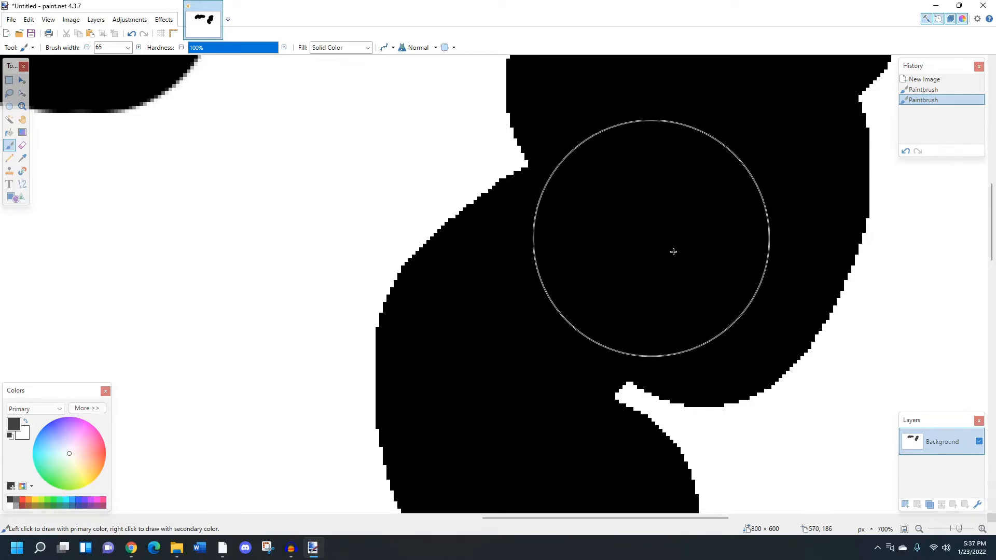
pyautogui.moveTo(376, 258); pyautogui.dragTo(546, 367)
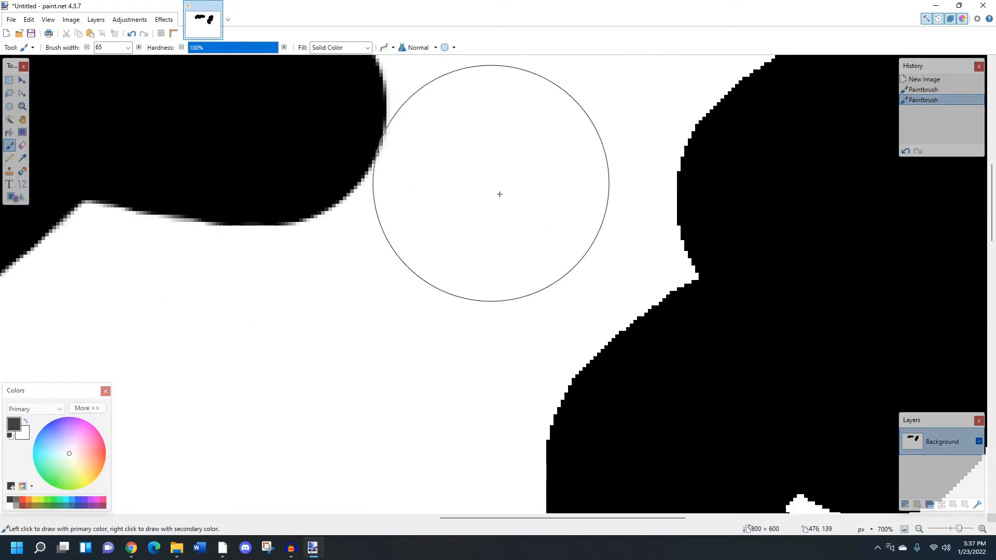
pyautogui.scroll(-6, 537, 215)
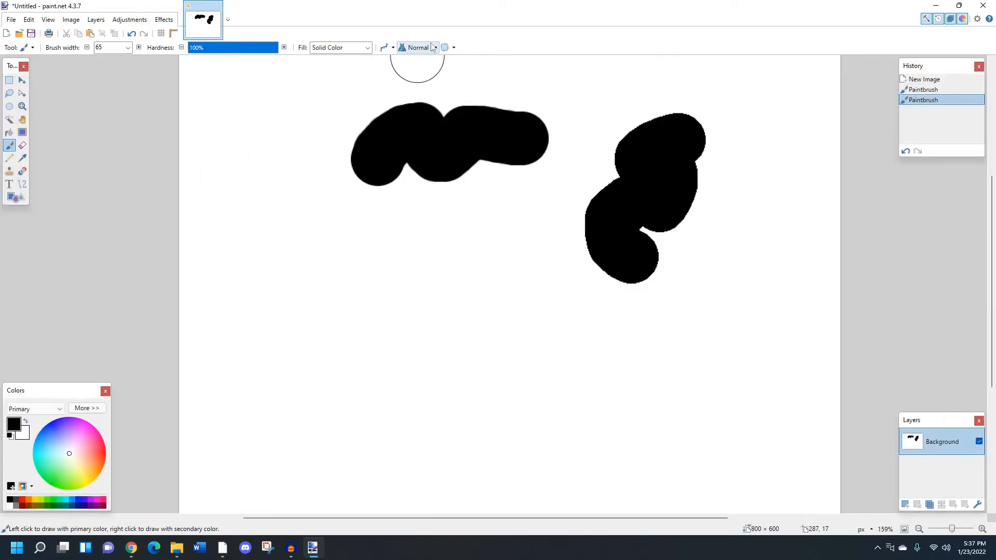
# Set the primary color to blue and paint over the black strokes using the Color Burn and Glow blend modes
pyautogui.click(435, 47)
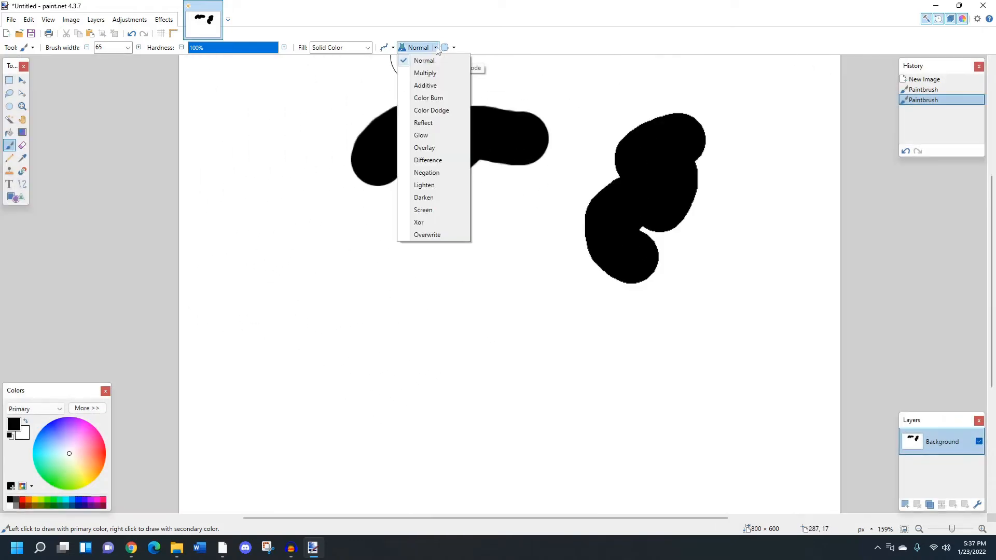
pyautogui.click(436, 103)
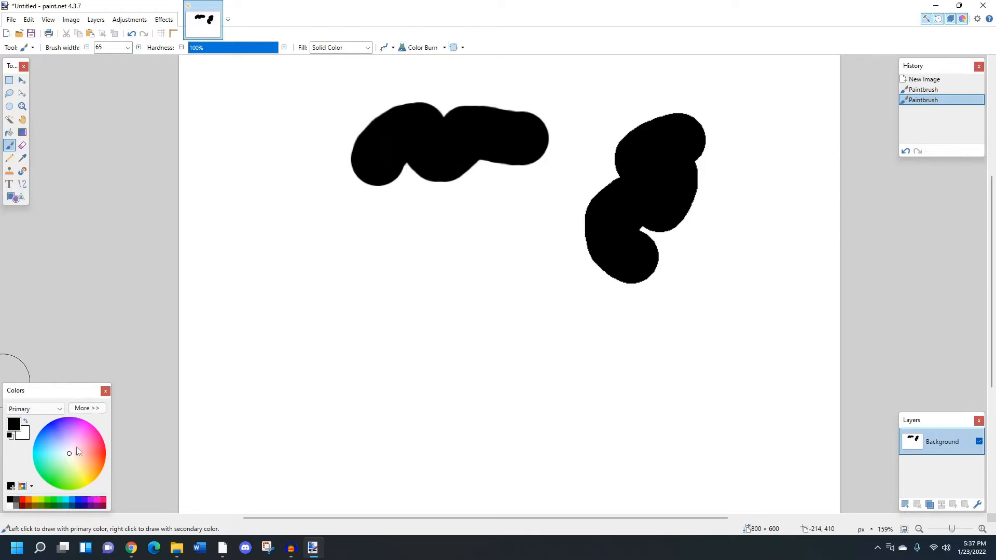
pyautogui.click(53, 425)
pyautogui.moveTo(478, 138); pyautogui.dragTo(498, 115)
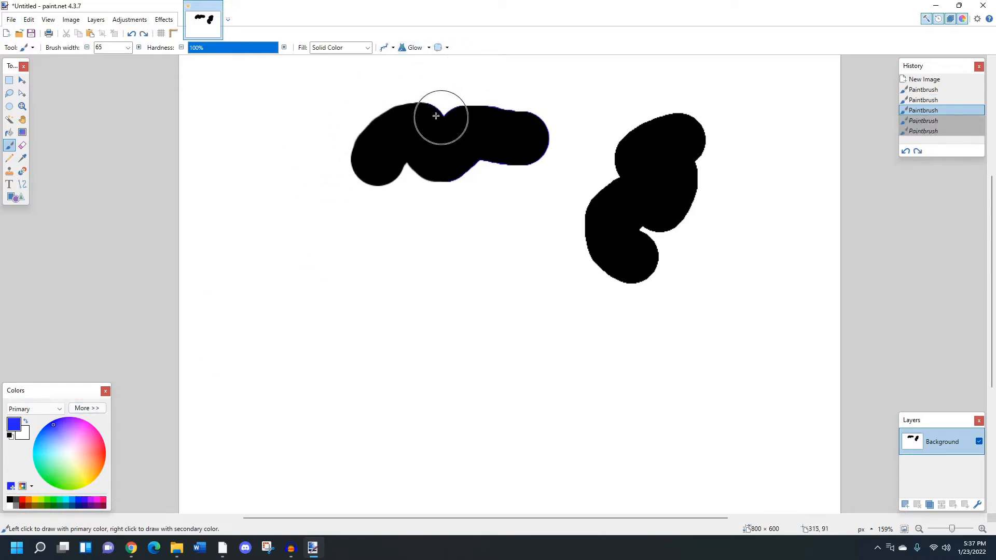
pyautogui.moveTo(442, 117)
pyautogui.mouseDown()
pyautogui.moveTo(349, 140)
pyautogui.moveTo(454, 97)
pyautogui.moveTo(544, 111)
pyautogui.moveTo(522, 160)
pyautogui.moveTo(725, 149)
pyautogui.moveTo(629, 129)
pyautogui.moveTo(408, 113)
pyautogui.mouseUp()
# Set the blend mode to Difference and paint a broad stroke across both painted shapes and the white between them
pyautogui.click(427, 48)
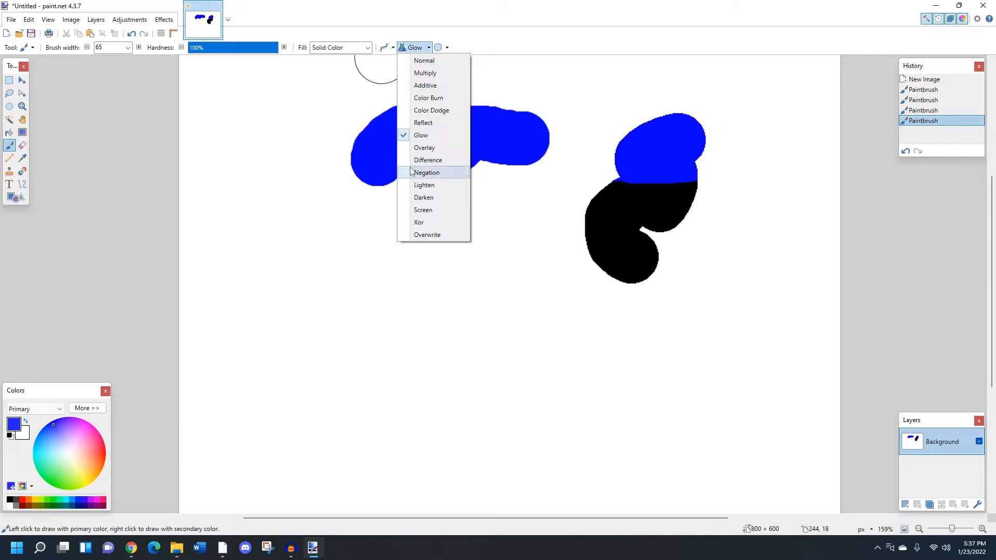
pyautogui.click(425, 161)
pyautogui.moveTo(576, 117)
pyautogui.mouseDown()
pyautogui.moveTo(500, 105)
pyautogui.moveTo(498, 155)
pyautogui.moveTo(611, 172)
pyautogui.moveTo(615, 183)
pyautogui.moveTo(682, 118)
pyautogui.mouseUp()
# Set the blend mode to Xor and paint across the shapes, then revert the image to its New Image history state
pyautogui.click(422, 47)
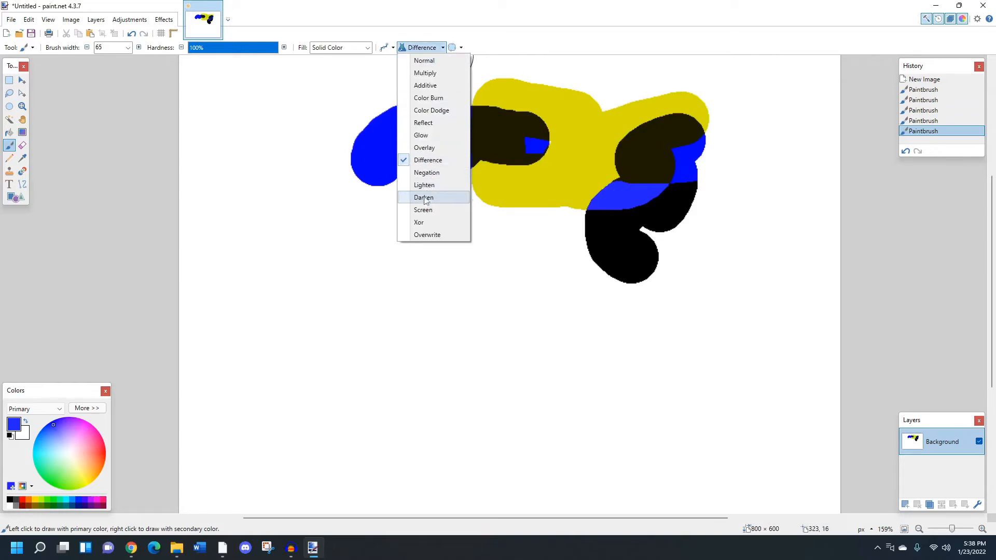
pyautogui.click(418, 223)
pyautogui.moveTo(498, 150)
pyautogui.mouseDown()
pyautogui.moveTo(476, 120)
pyautogui.moveTo(557, 81)
pyautogui.moveTo(575, 98)
pyautogui.moveTo(506, 151)
pyautogui.moveTo(573, 189)
pyautogui.moveTo(564, 253)
pyautogui.moveTo(692, 237)
pyautogui.moveTo(555, 205)
pyautogui.moveTo(684, 185)
pyautogui.moveTo(680, 229)
pyautogui.mouseUp()
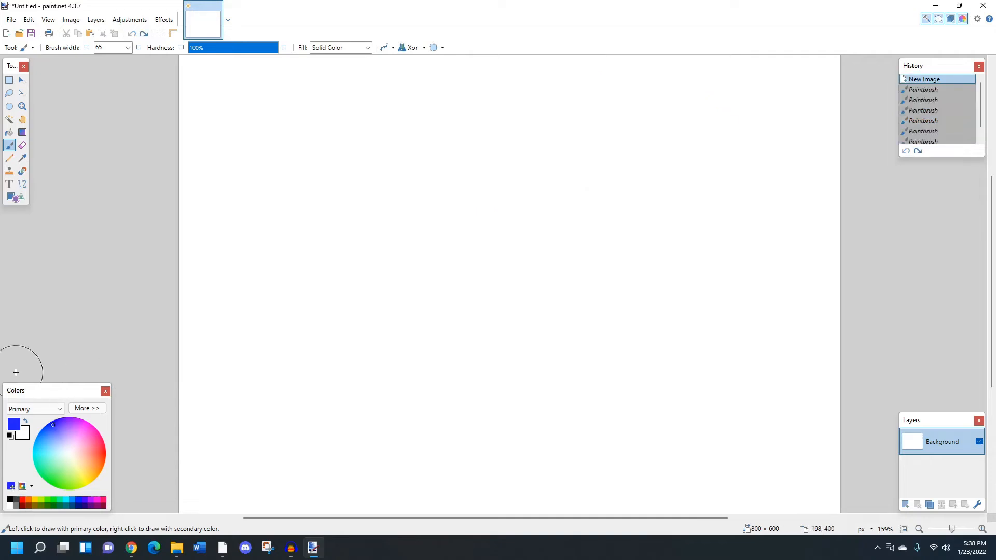
# Choose the Shapes tool with the Rectangle shape and set it to Draw Filled Shape With Outline
pyautogui.click(19, 436)
pyautogui.click(15, 425)
pyautogui.click(16, 197)
pyautogui.click(101, 47)
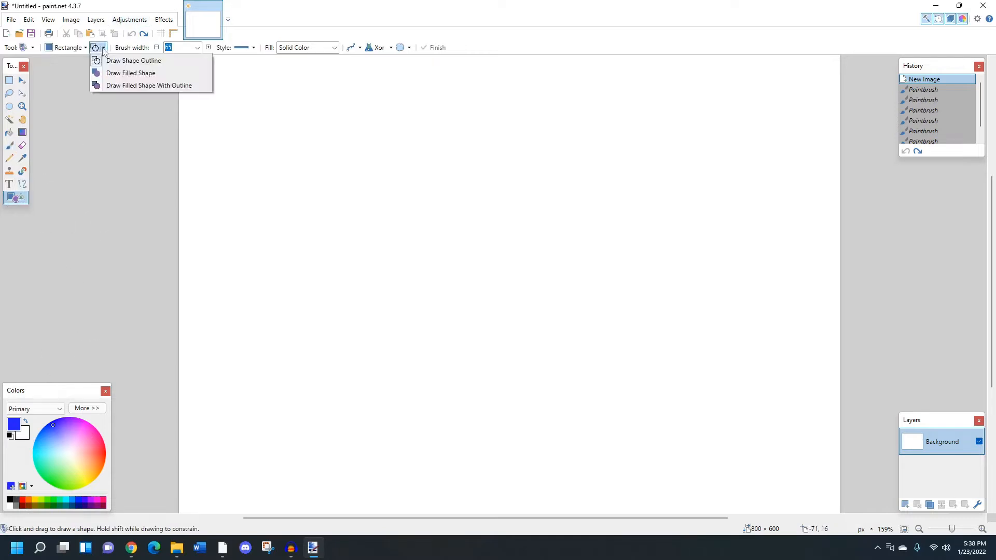
pyautogui.click(113, 84)
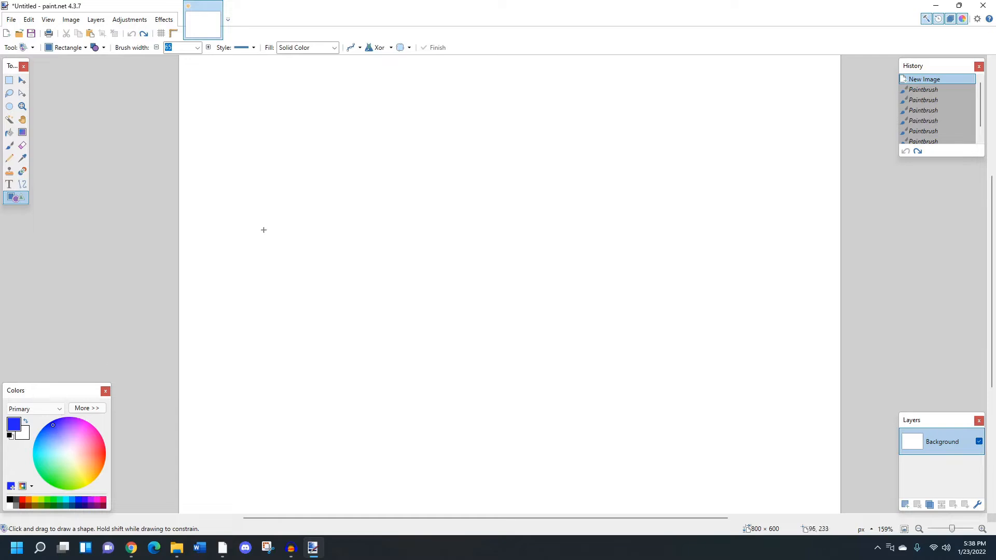
# Set the secondary color to red, then draw and undo an outlined, filled rectangle about 533 × 401 px
pyautogui.click(23, 433)
pyautogui.moveTo(72, 451)
pyautogui.mouseDown()
pyautogui.moveTo(91, 440)
pyautogui.moveTo(99, 452)
pyautogui.mouseUp()
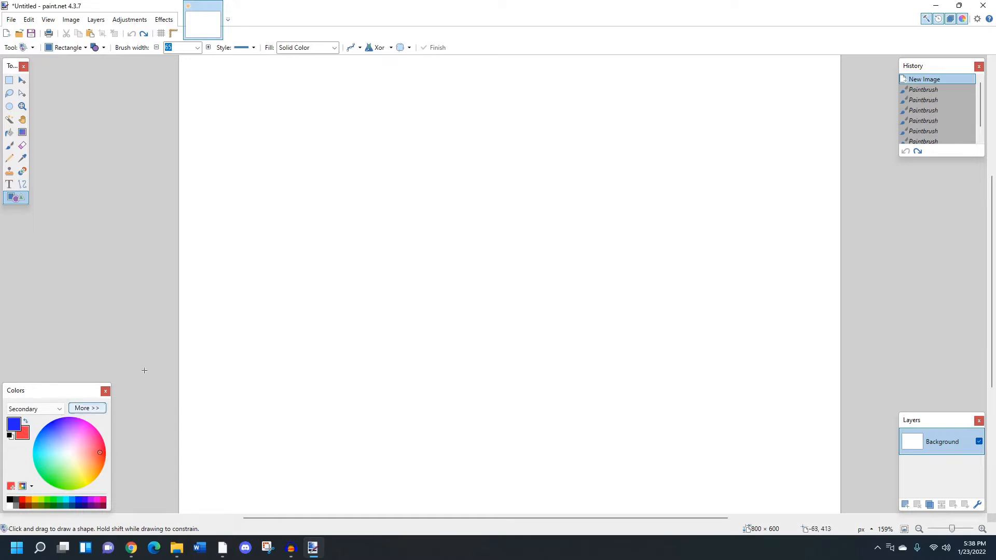
pyautogui.moveTo(324, 147)
pyautogui.mouseDown()
pyautogui.moveTo(353, 187)
pyautogui.moveTo(717, 455)
pyautogui.moveTo(765, 478)
pyautogui.mouseUp()
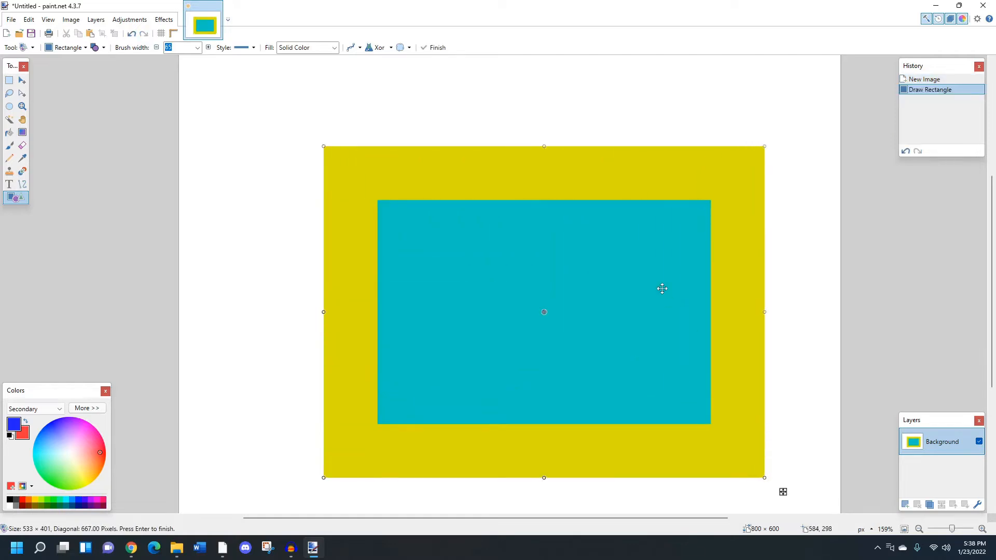
pyautogui.hotkey('ctrl', 'z')
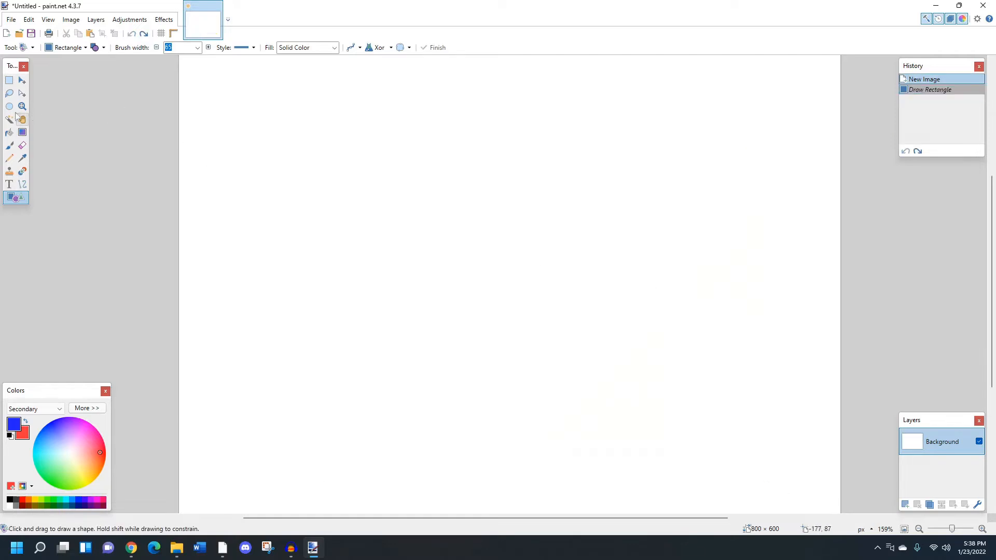
# Paint a horizontal Paintbrush stroke in Xor mode, then undo it and set the blend mode to Normal
pyautogui.click(9, 145)
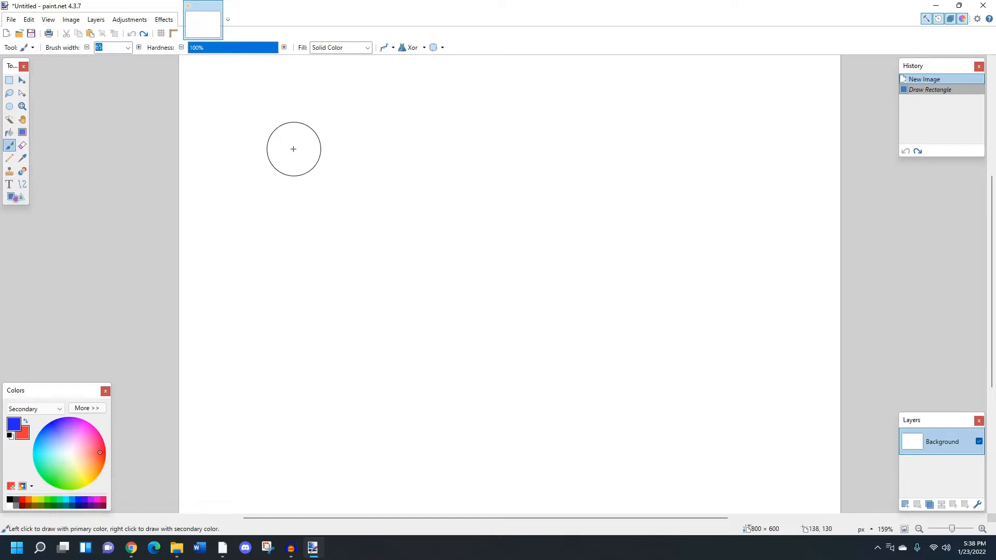
pyautogui.moveTo(293, 149); pyautogui.dragTo(463, 144)
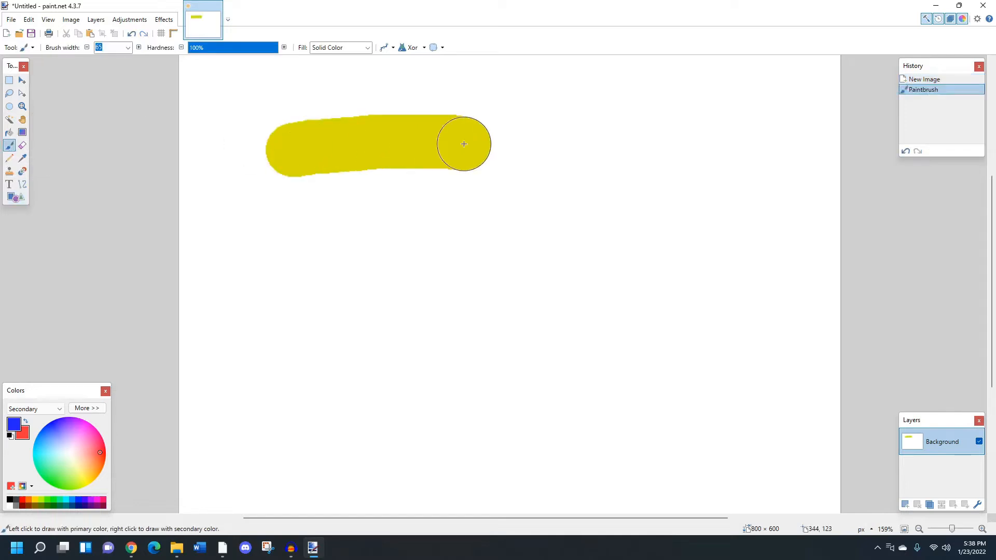
pyautogui.click(415, 45)
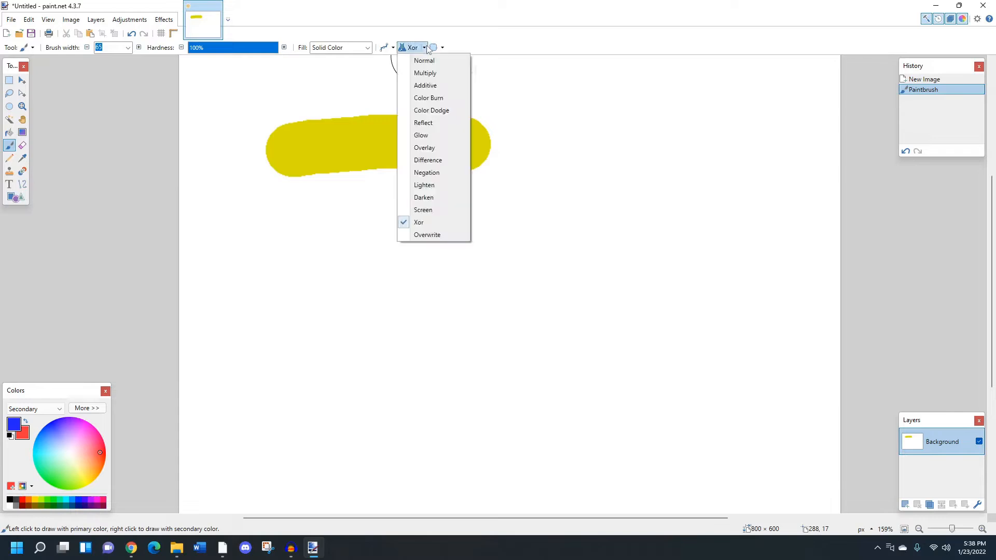
pyautogui.click(421, 60)
pyautogui.hotkey('ctrl', 'z')
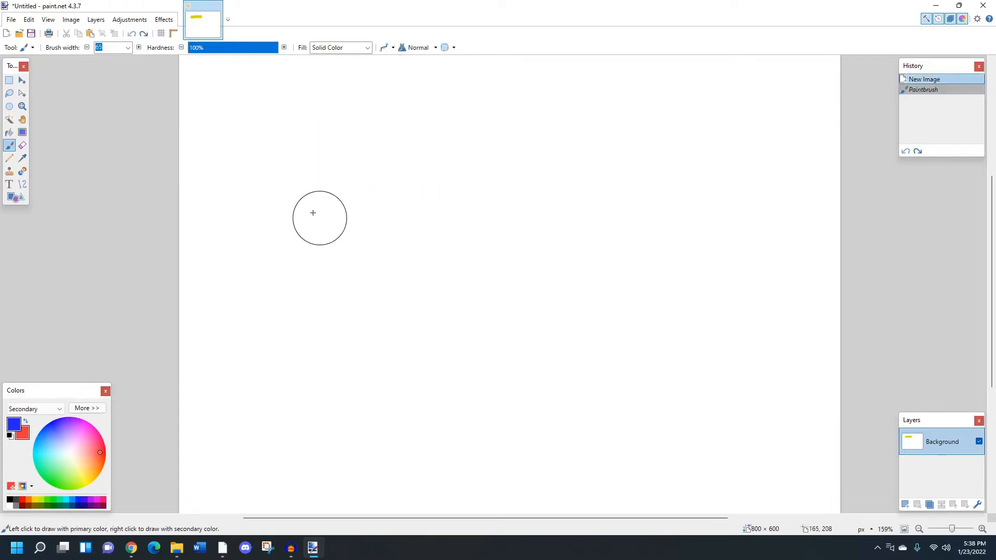
# Paint a blue primary-color arc and a red secondary-color stroke beneath it, then overlap them with alternating blue and red strokes
pyautogui.moveTo(278, 175); pyautogui.dragTo(497, 142)
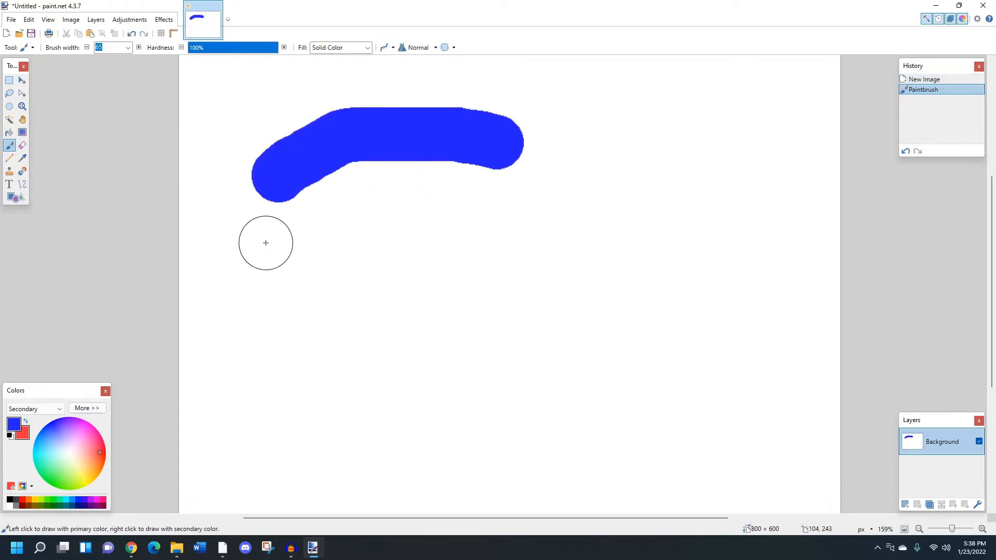
pyautogui.moveTo(269, 248)
pyautogui.mouseDown()
pyautogui.moveTo(367, 252)
pyautogui.moveTo(534, 228)
pyautogui.moveTo(557, 215)
pyautogui.mouseUp()
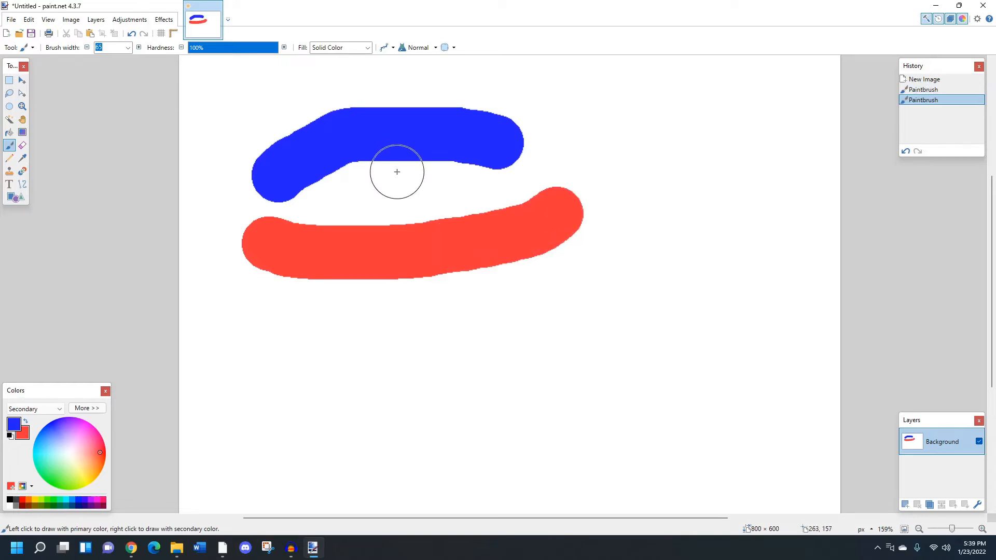
pyautogui.moveTo(332, 182); pyautogui.dragTo(425, 132)
pyautogui.moveTo(366, 179); pyautogui.dragTo(470, 135)
pyautogui.moveTo(409, 197); pyautogui.dragTo(493, 170)
pyautogui.moveTo(433, 214); pyautogui.dragTo(501, 197)
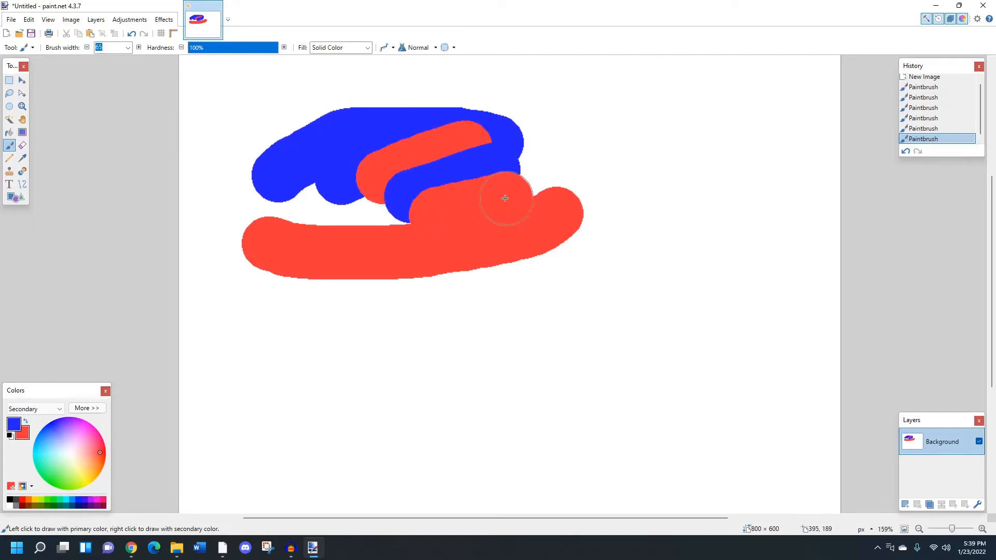
pyautogui.moveTo(408, 184); pyautogui.dragTo(455, 220)
pyautogui.moveTo(389, 166); pyautogui.dragTo(495, 187)
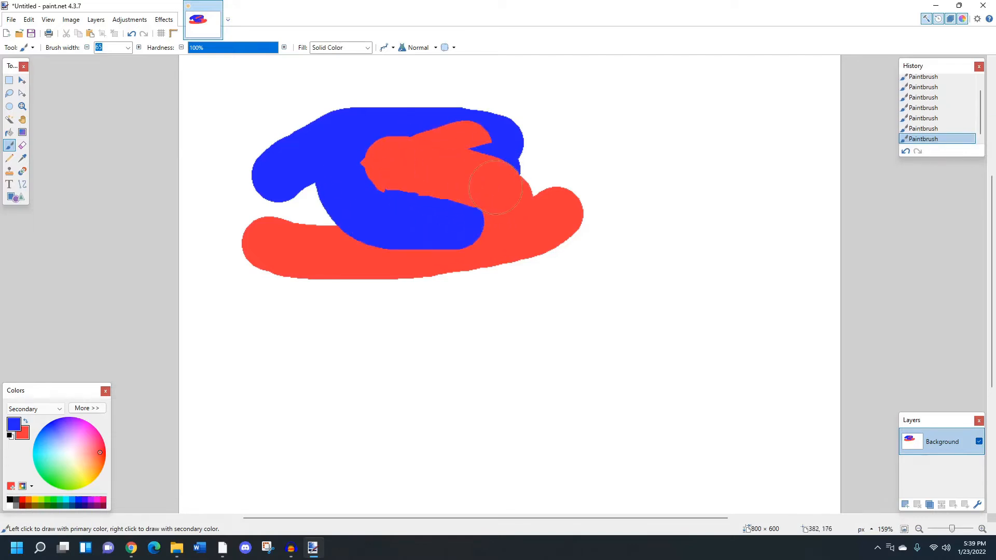
# Show the expanded color settings and adjust the primary color with the wheel, RGB and HSV values, ending at 008CFF
pyautogui.click(87, 408)
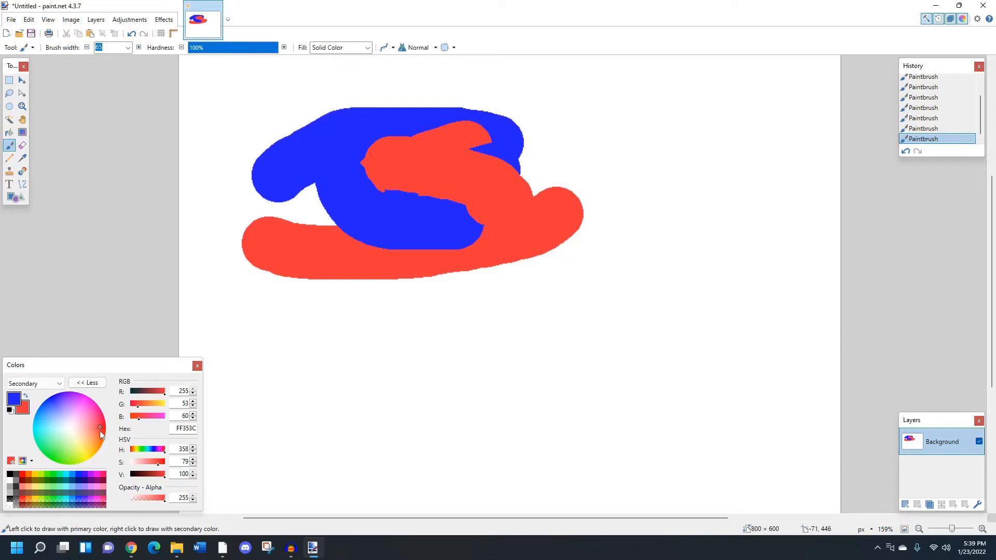
pyautogui.moveTo(99, 430)
pyautogui.mouseDown()
pyautogui.moveTo(72, 407)
pyautogui.moveTo(63, 413)
pyautogui.moveTo(73, 435)
pyautogui.moveTo(82, 407)
pyautogui.mouseUp()
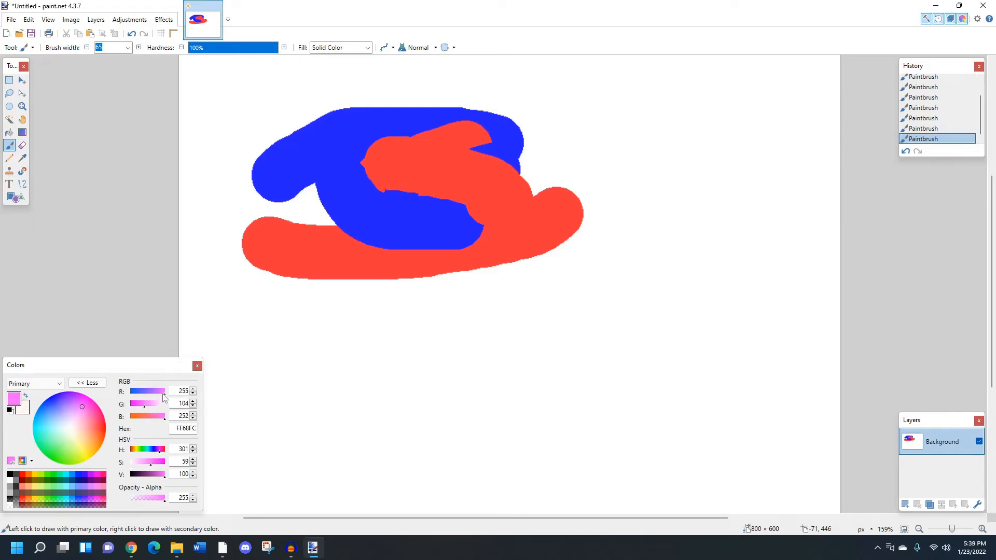
pyautogui.moveTo(163, 395); pyautogui.dragTo(139, 417)
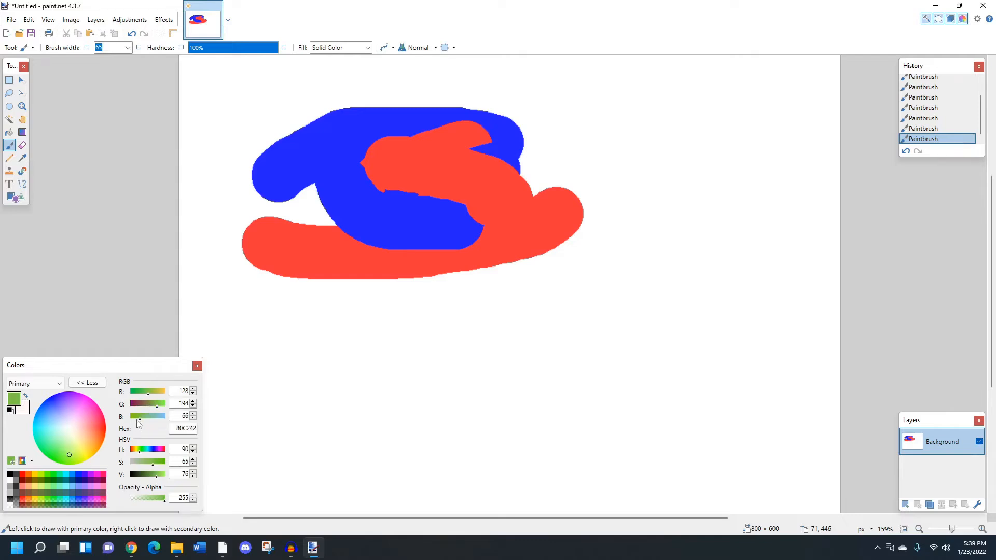
pyautogui.moveTo(155, 408); pyautogui.dragTo(149, 451)
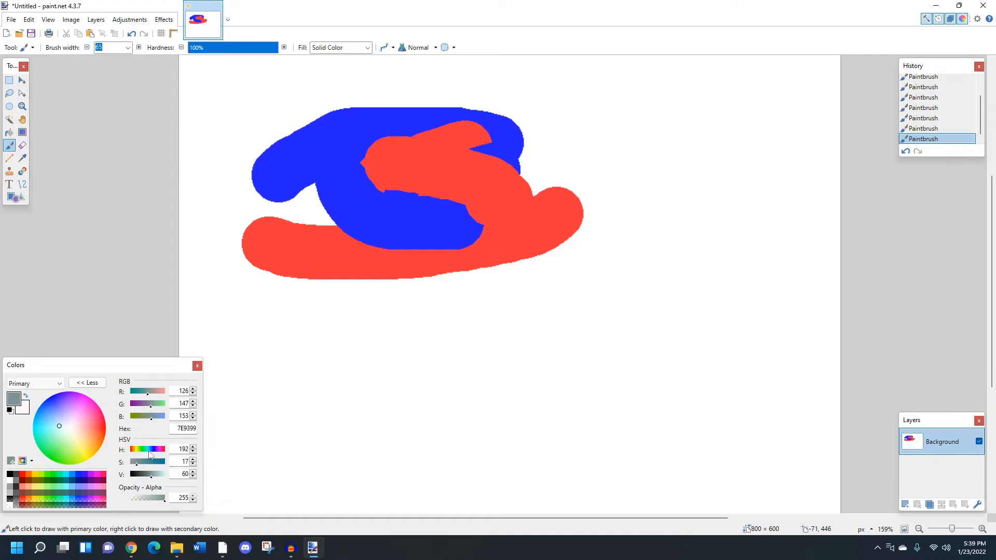
pyautogui.moveTo(149, 450); pyautogui.dragTo(171, 484)
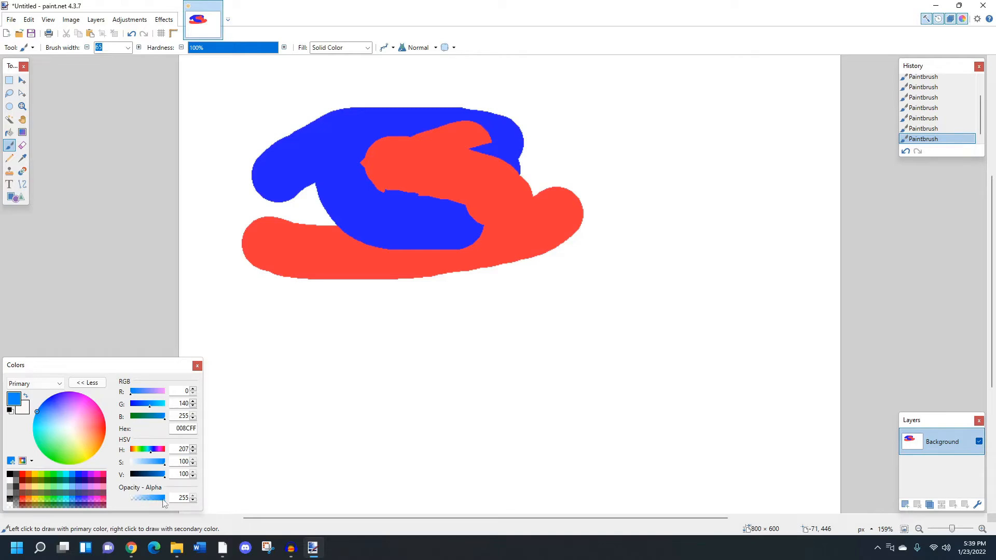
# Set the primary color to green 00FF1D with opacity 78 and paint overlapping translucent strokes across the red and blue shapes
pyautogui.moveTo(164, 501); pyautogui.dragTo(145, 504)
pyautogui.moveTo(69, 415); pyautogui.dragTo(48, 456)
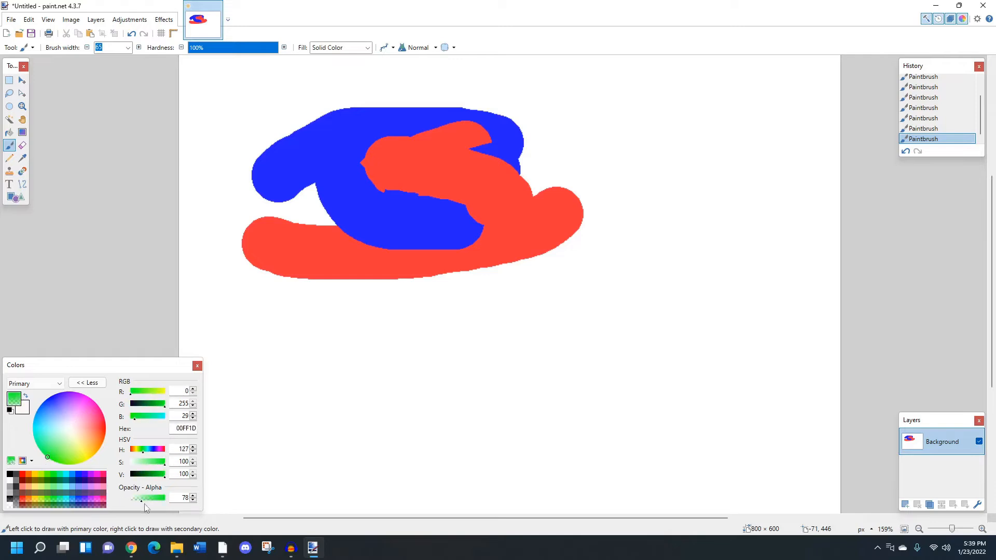
pyautogui.moveTo(537, 337)
pyautogui.mouseDown()
pyautogui.moveTo(498, 212)
pyautogui.moveTo(415, 249)
pyautogui.moveTo(581, 255)
pyautogui.moveTo(389, 229)
pyautogui.moveTo(444, 222)
pyautogui.moveTo(422, 223)
pyautogui.moveTo(487, 240)
pyautogui.moveTo(383, 255)
pyautogui.moveTo(493, 188)
pyautogui.mouseUp()
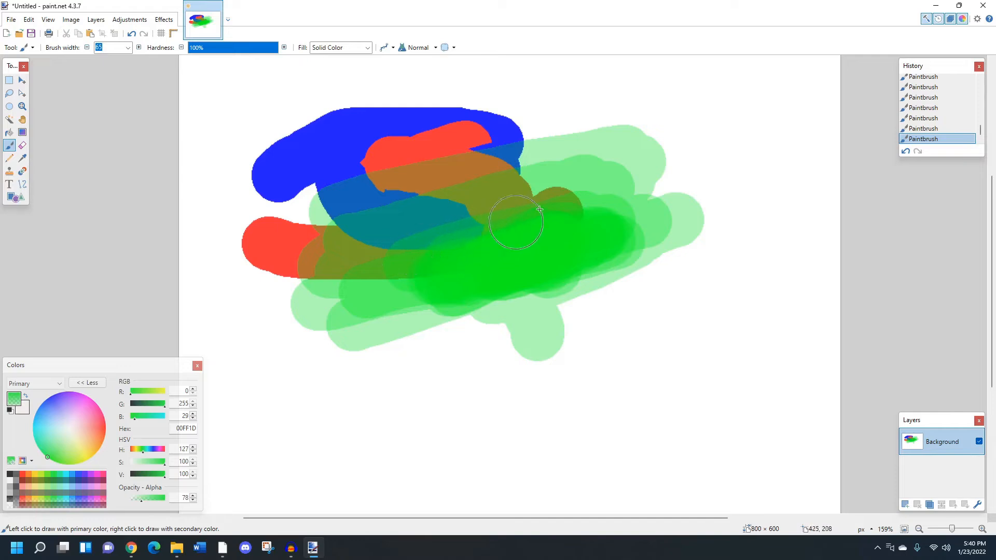
# Roll the history back to the early Paintbrush entry that holds only the blue and red strokes
pyautogui.click(933, 98)
pyautogui.scroll(2, 932, 98)
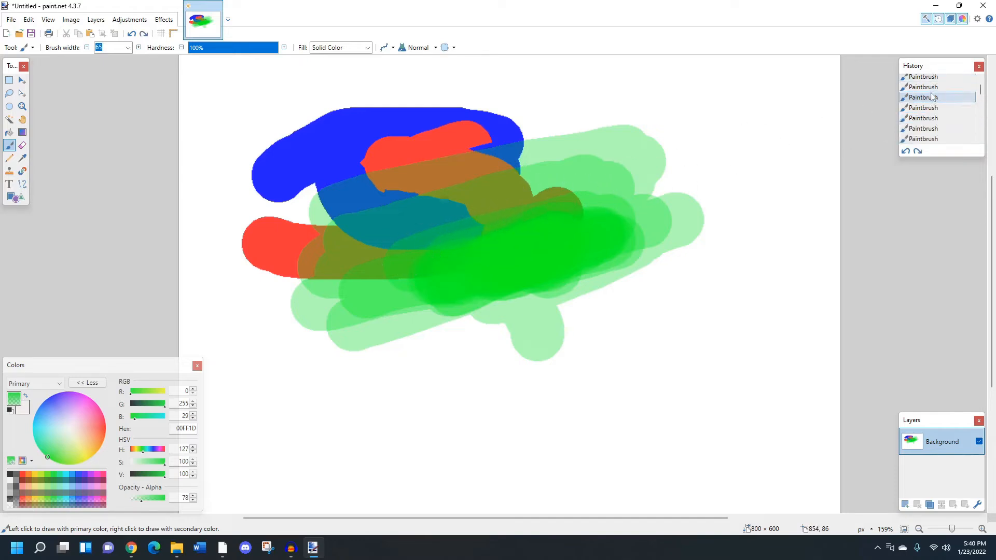
pyautogui.click(932, 98)
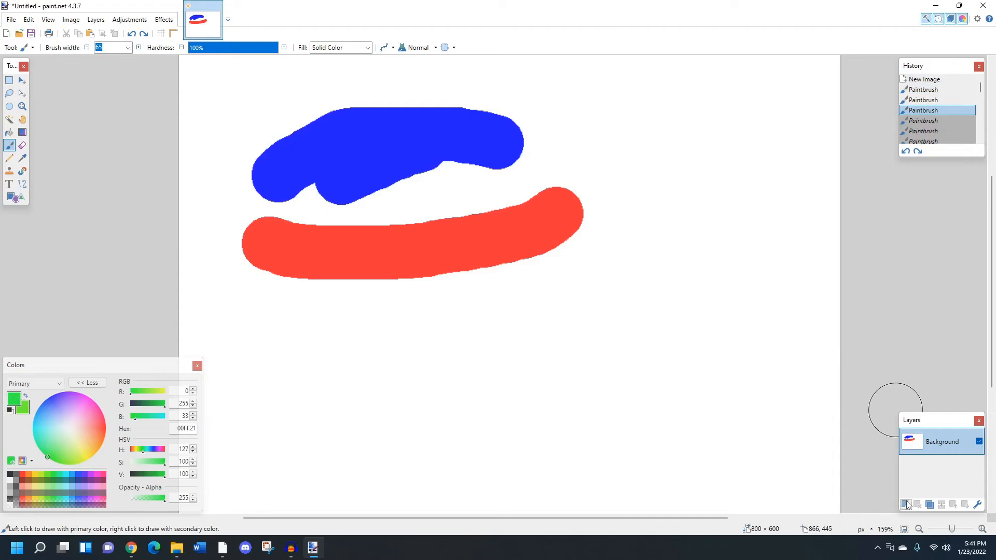
# Add a new layer, paint solid green over the blue and red strokes, and reorder that layer against the Background
pyautogui.click(907, 505)
pyautogui.moveTo(485, 104)
pyautogui.mouseDown()
pyautogui.moveTo(385, 217)
pyautogui.moveTo(492, 256)
pyautogui.moveTo(388, 233)
pyautogui.moveTo(315, 200)
pyautogui.moveTo(339, 184)
pyautogui.moveTo(498, 172)
pyautogui.moveTo(521, 224)
pyautogui.moveTo(520, 204)
pyautogui.moveTo(604, 205)
pyautogui.mouseUp()
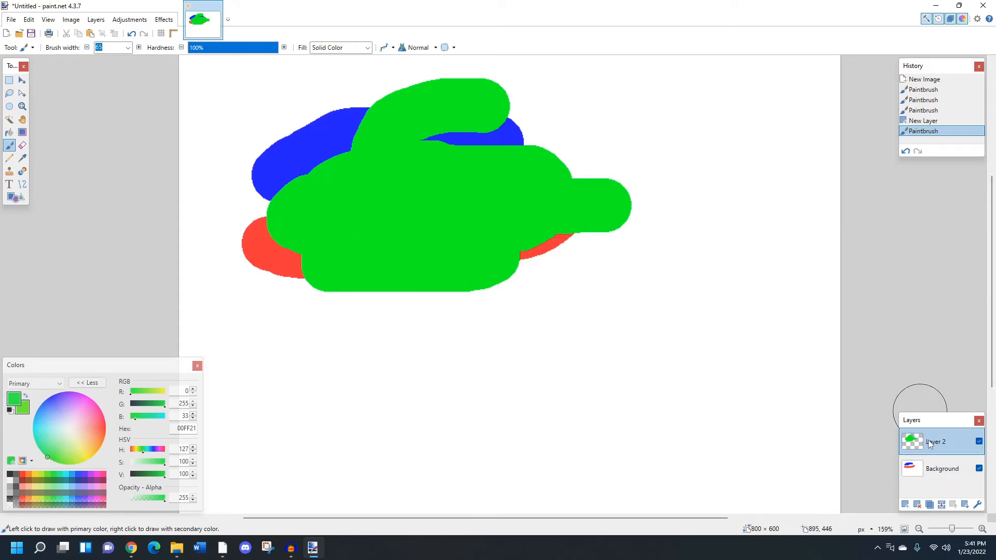
pyautogui.moveTo(928, 444)
pyautogui.mouseDown()
pyautogui.moveTo(929, 486)
pyautogui.moveTo(932, 441)
pyautogui.mouseUp()
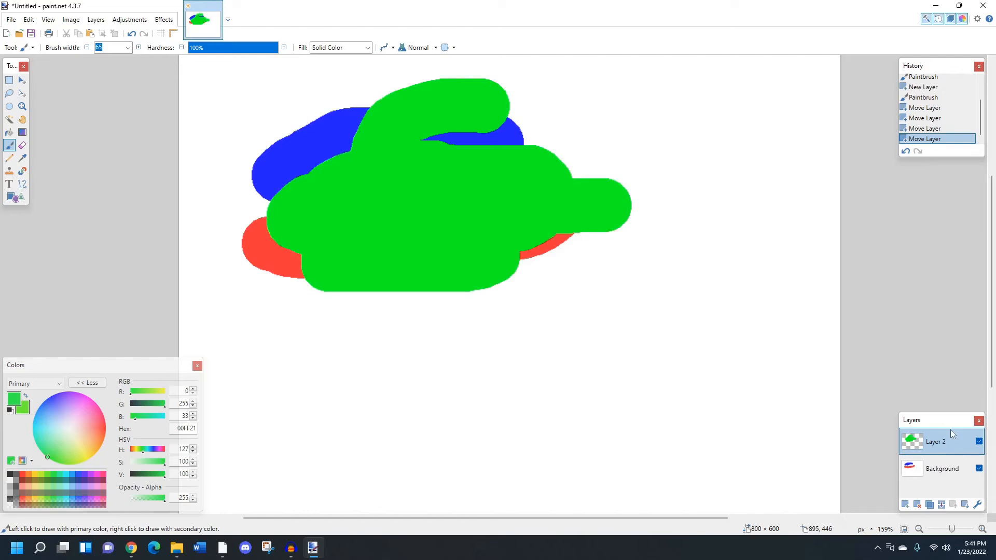
# Add another empty layer at the top of the stack and delete the green-painted Layer 2
pyautogui.click(906, 504)
pyautogui.click(938, 469)
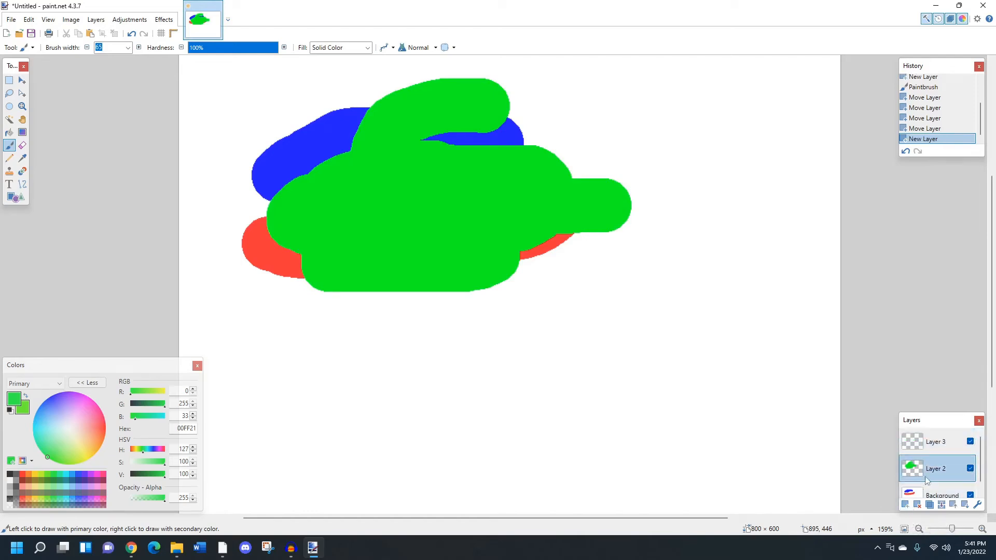
pyautogui.click(917, 504)
# Duplicate the Background layer and merge the copy down
pyautogui.click(929, 505)
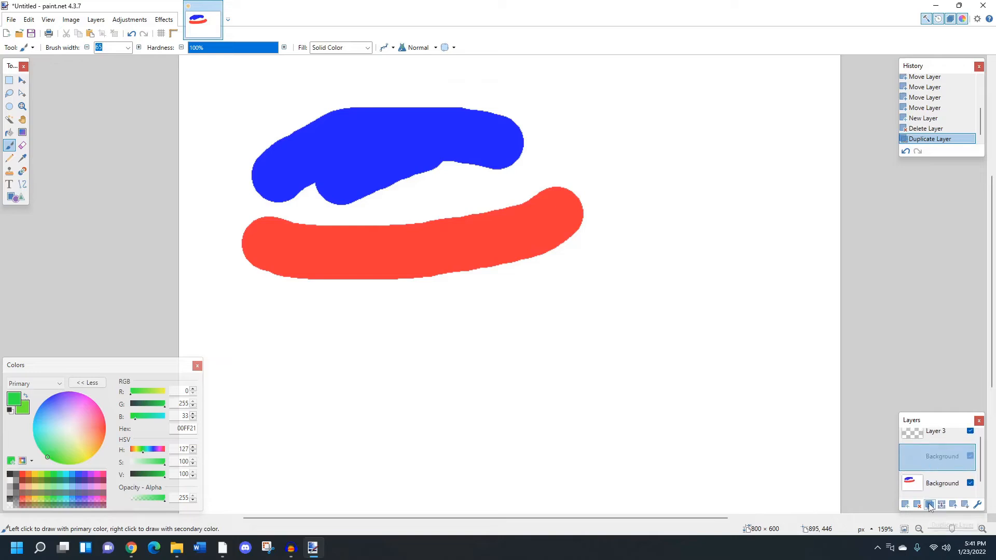
pyautogui.click(940, 504)
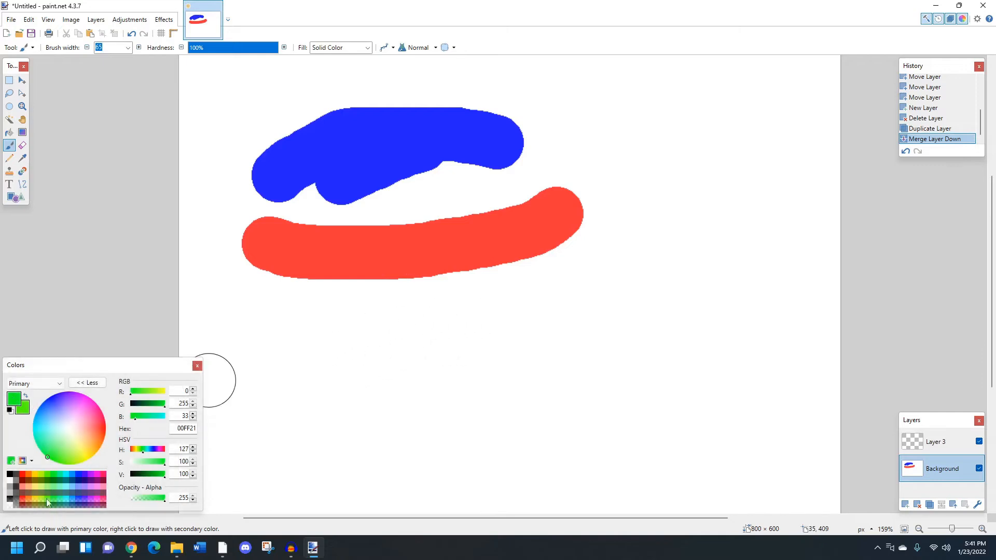
# Paint a small round head outline below the red stroke on the Background layer, using black and brush width 3
pyautogui.click(9, 476)
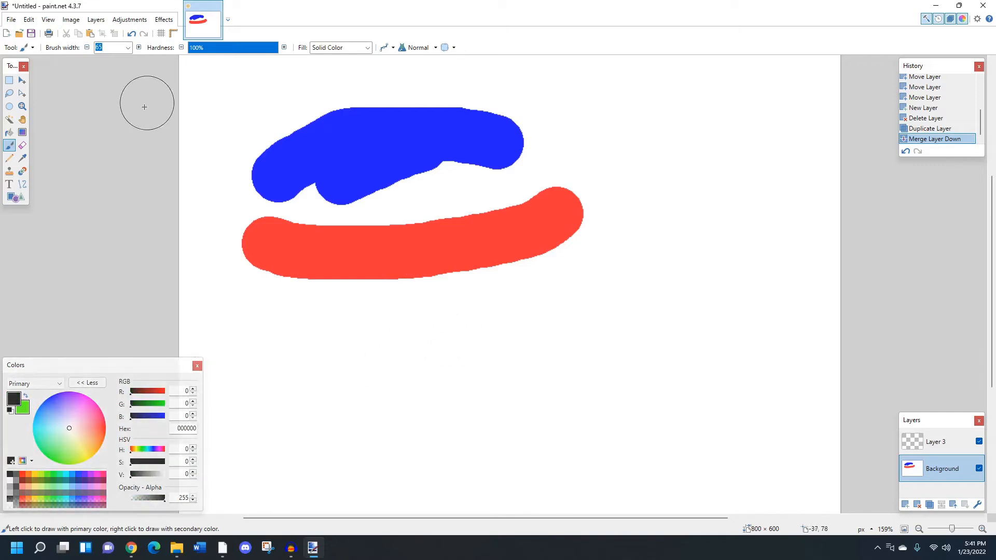
pyautogui.click(128, 48)
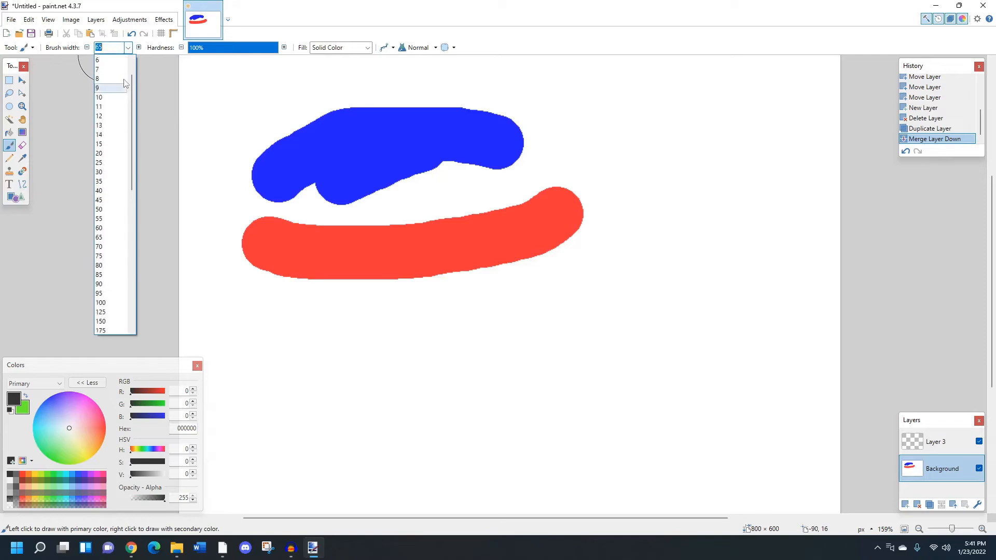
pyautogui.click(108, 77)
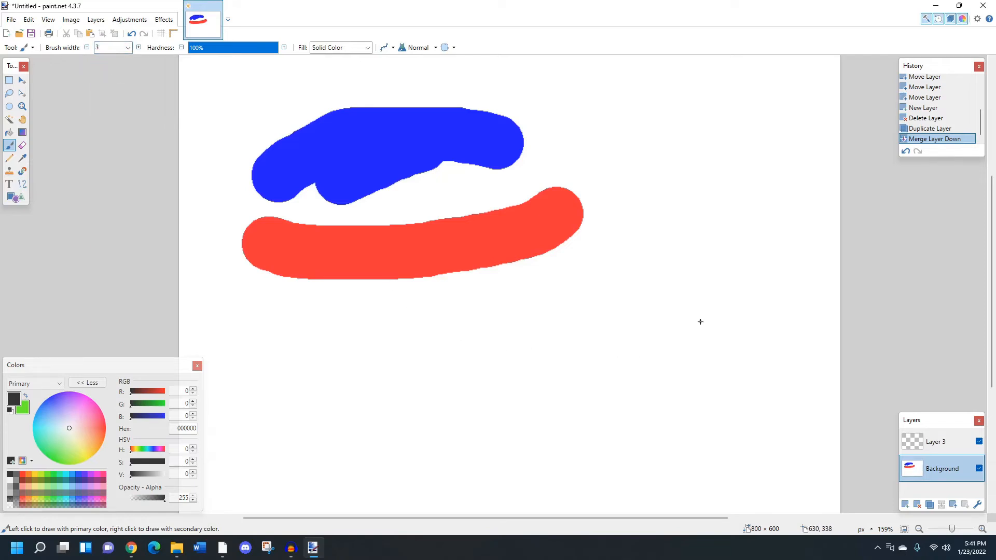
pyautogui.moveTo(486, 328)
pyautogui.mouseDown()
pyautogui.moveTo(518, 354)
pyautogui.moveTo(504, 317)
pyautogui.mouseUp()
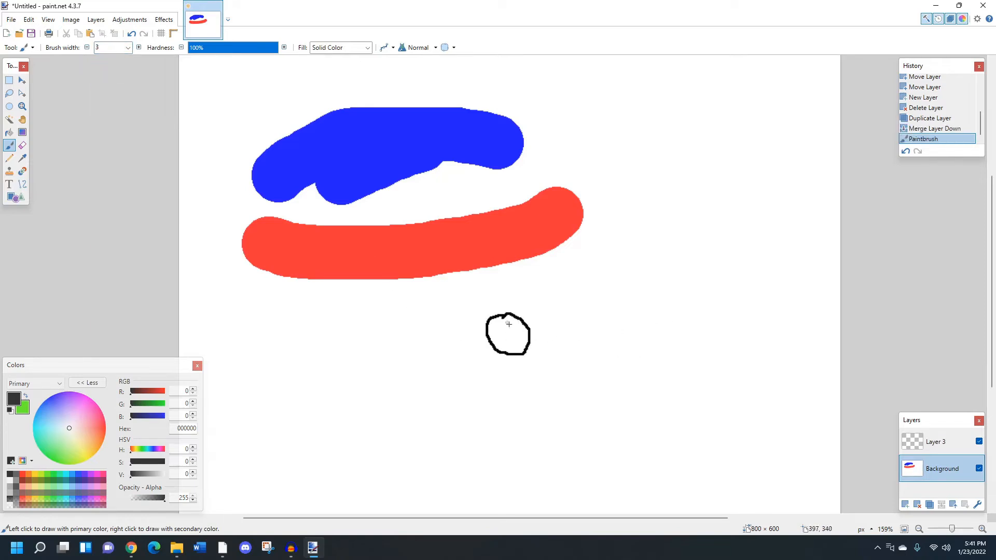
# Add a new layer above the Background and paint black hair down both sides and across the head
pyautogui.click(905, 504)
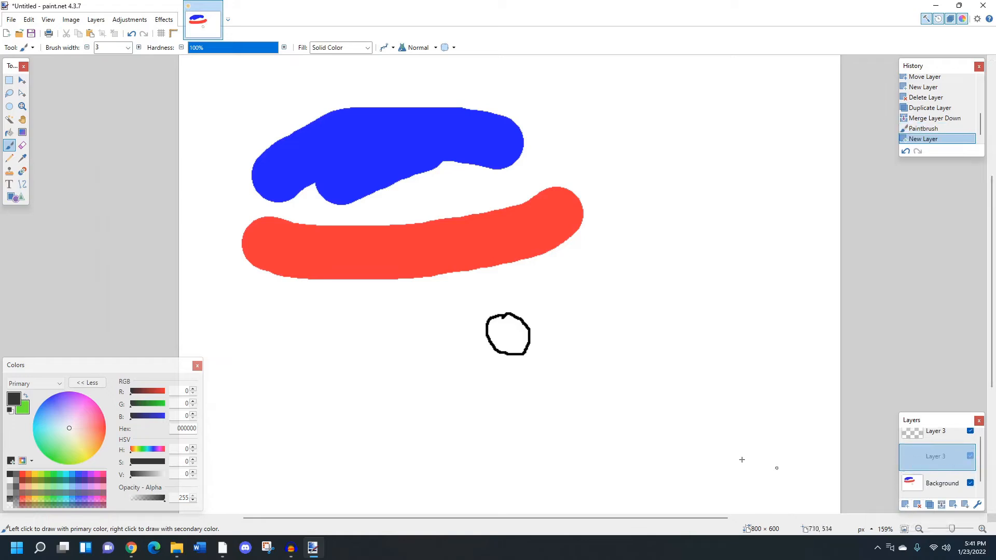
pyautogui.moveTo(491, 319); pyautogui.dragTo(476, 373)
pyautogui.moveTo(518, 316); pyautogui.dragTo(536, 385)
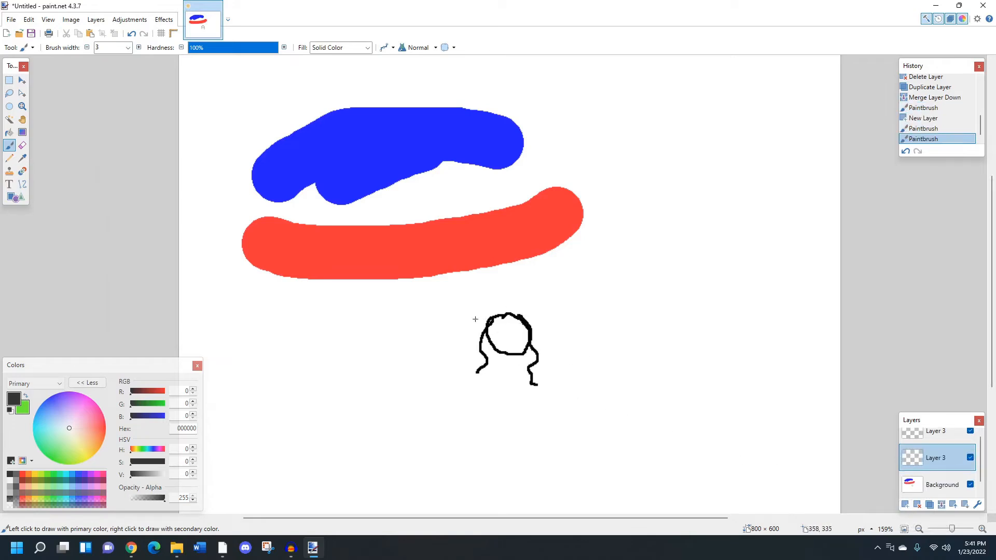
pyautogui.moveTo(530, 324); pyautogui.dragTo(503, 328)
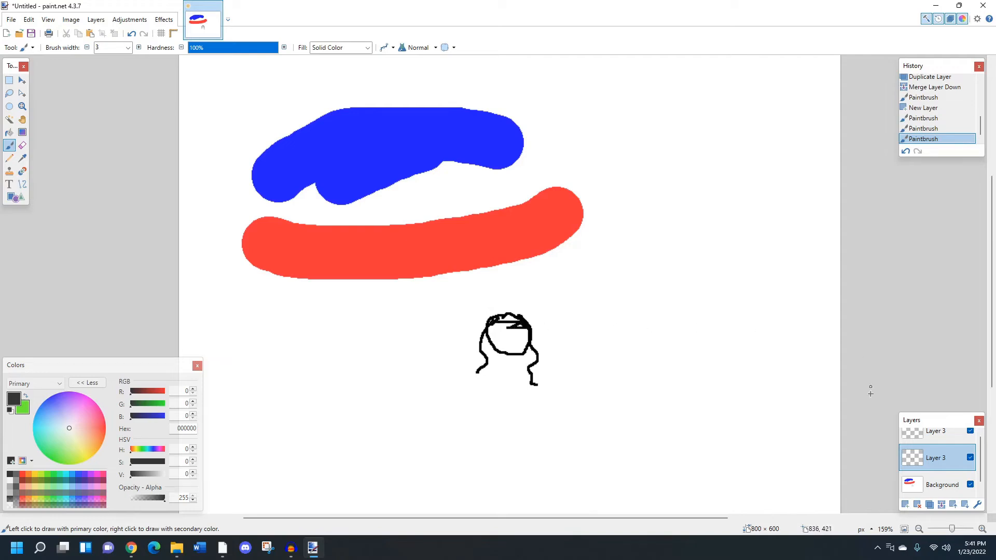
# Add a new layer above the hair layer and paint two small eyes on the face
pyautogui.hscroll(-2, 870, 393)
pyautogui.click(905, 504)
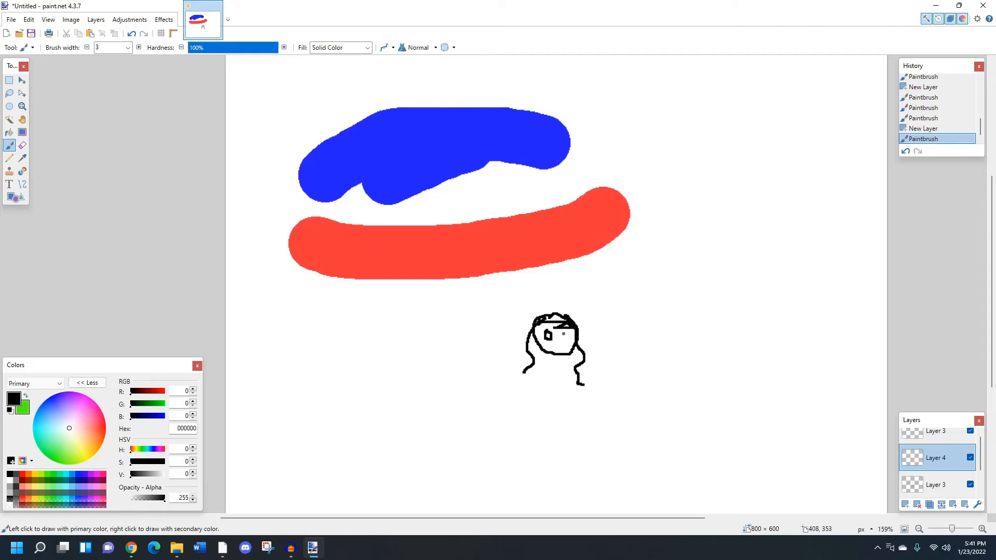
pyautogui.moveTo(563, 333); pyautogui.dragTo(569, 339)
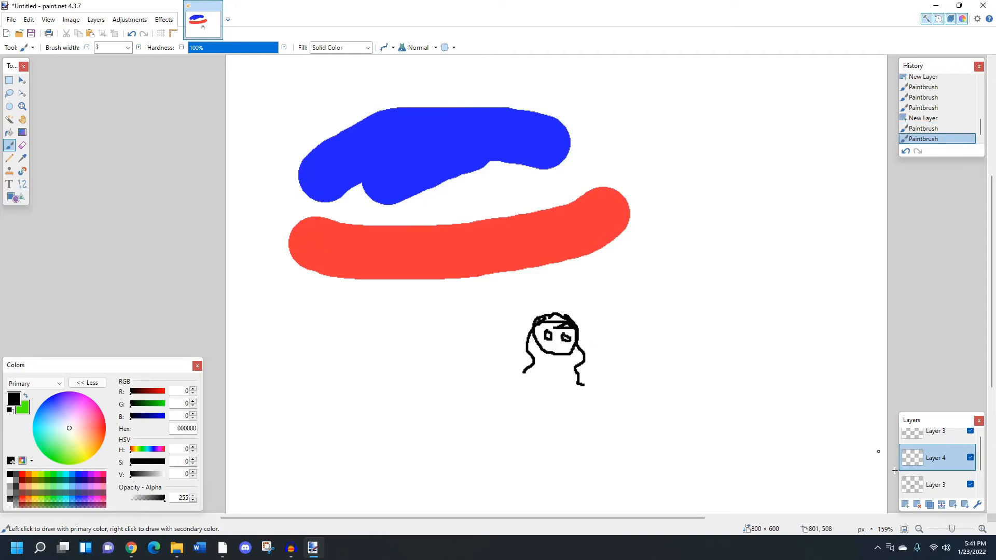
# Merge the eyes layer down twice, through the hair layer into the Background, then undo both merges
pyautogui.scroll(-1, 948, 480)
pyautogui.scroll(1, 949, 479)
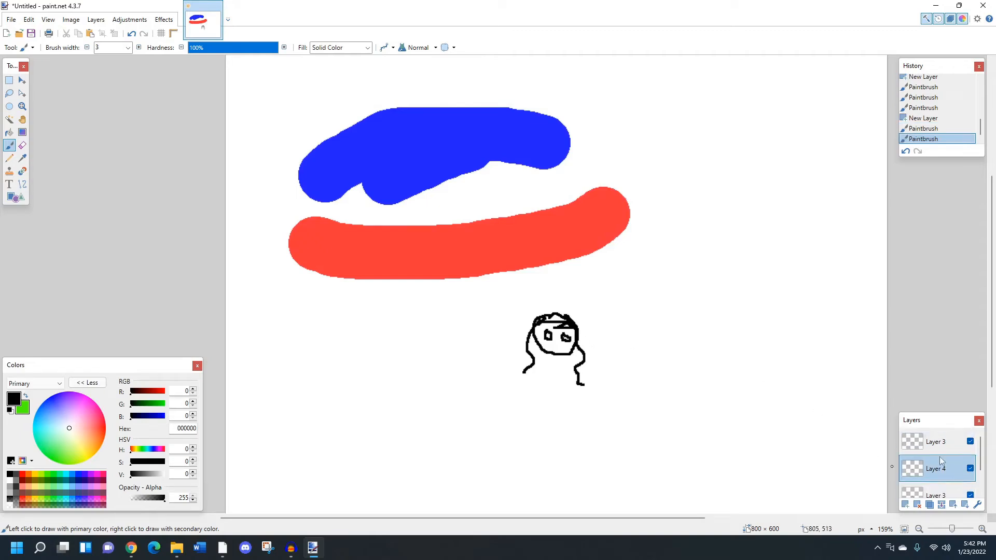
pyautogui.click(941, 505)
pyautogui.click(942, 505)
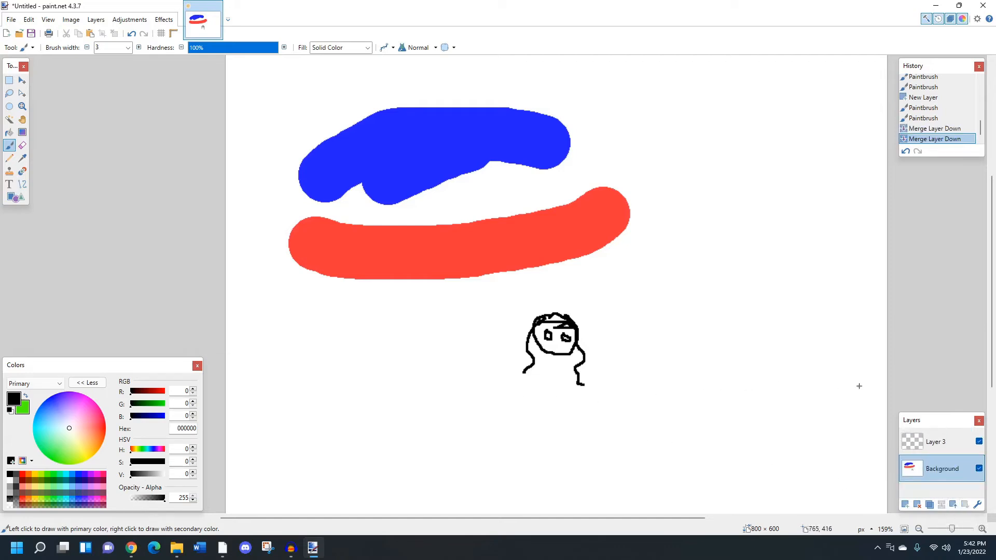
pyautogui.hotkey('ctrl', 'z')
pyautogui.hotkey('ctrl', 'z')
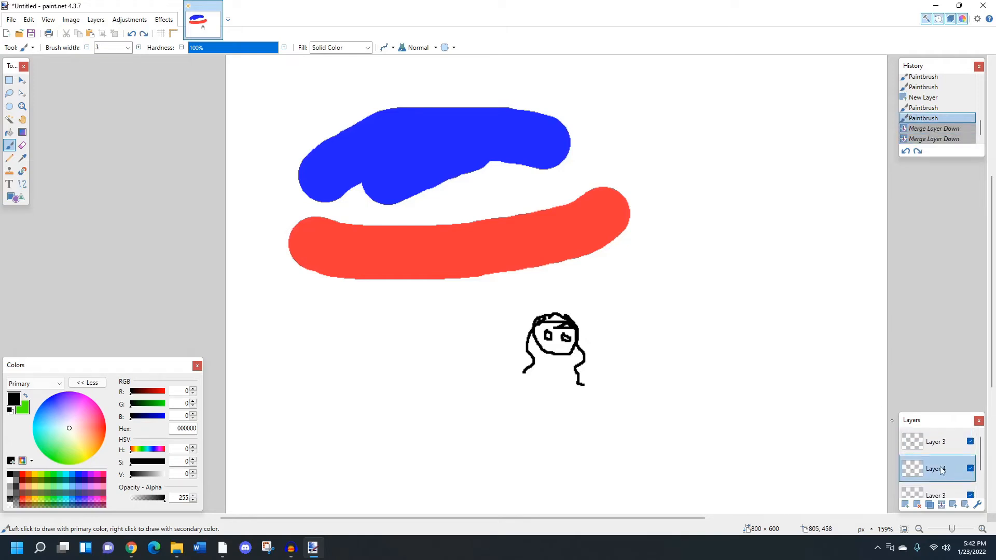
# Rename Layer 4 as Eyes in its layer properties
pyautogui.doubleClick(942, 469)
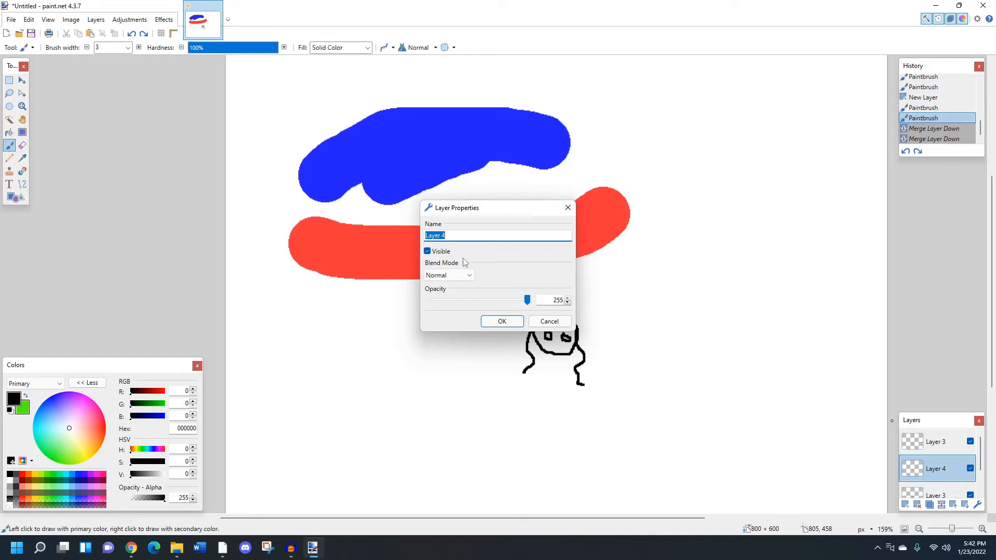
pyautogui.write('Eyes')
pyautogui.press('Return')
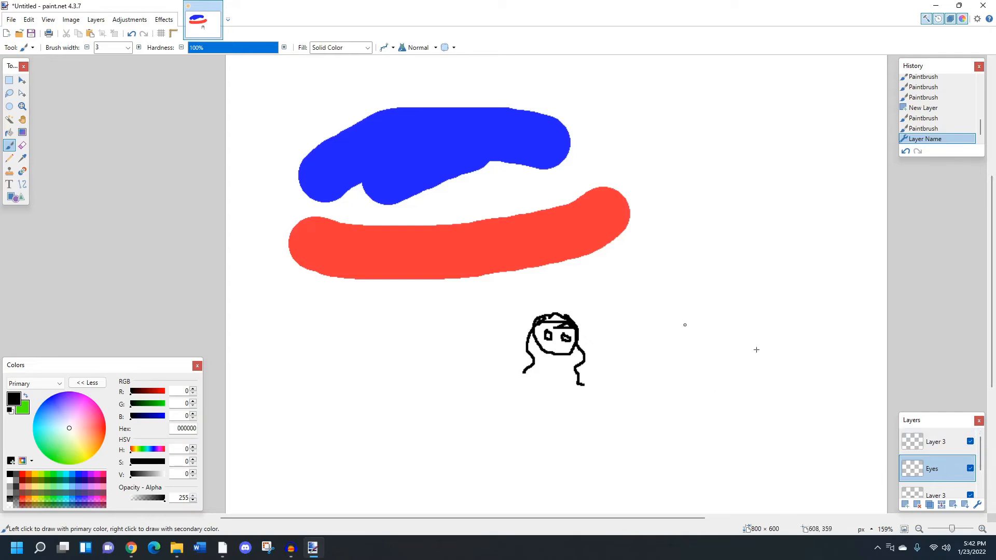
# Hide and show the Eyes layer twice to demonstrate layer visibility
pyautogui.click(971, 469)
pyautogui.click(970, 469)
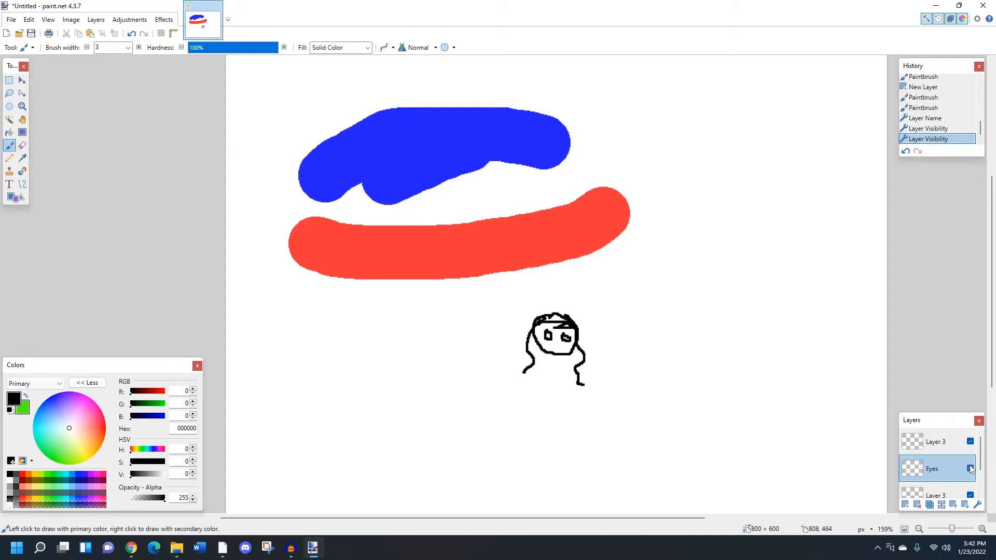
pyautogui.click(970, 469)
pyautogui.click(970, 469)
pyautogui.scroll(-1, 957, 466)
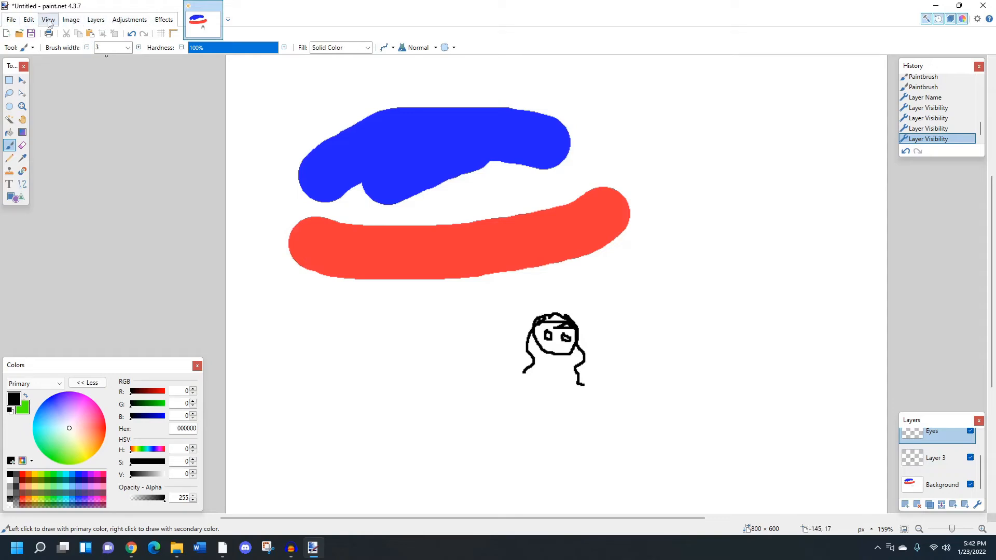
# Turn the pixel grid on, then turn it off again
pyautogui.click(10, 21)
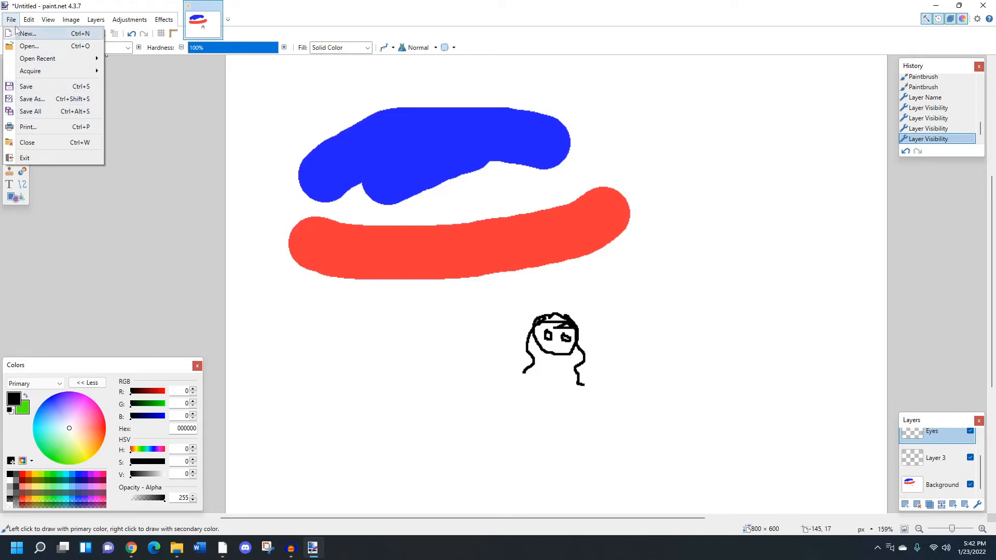
pyautogui.moveTo(28, 21)
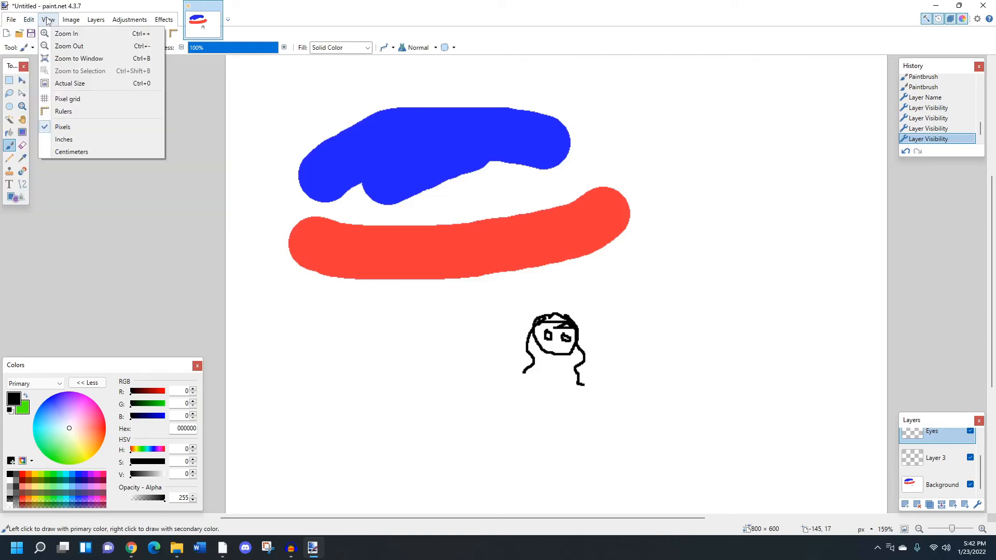
pyautogui.click(71, 99)
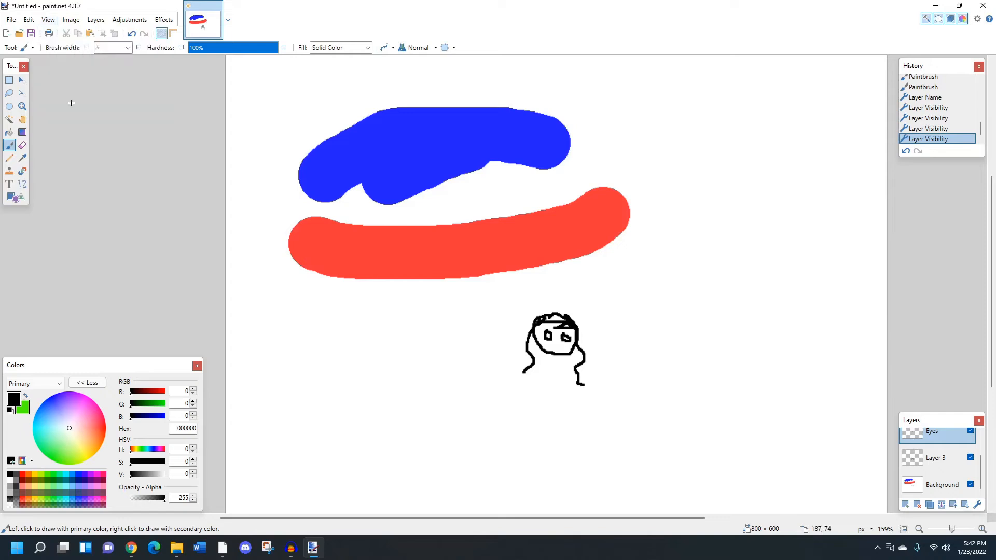
pyautogui.click(70, 23)
pyautogui.moveTo(49, 20)
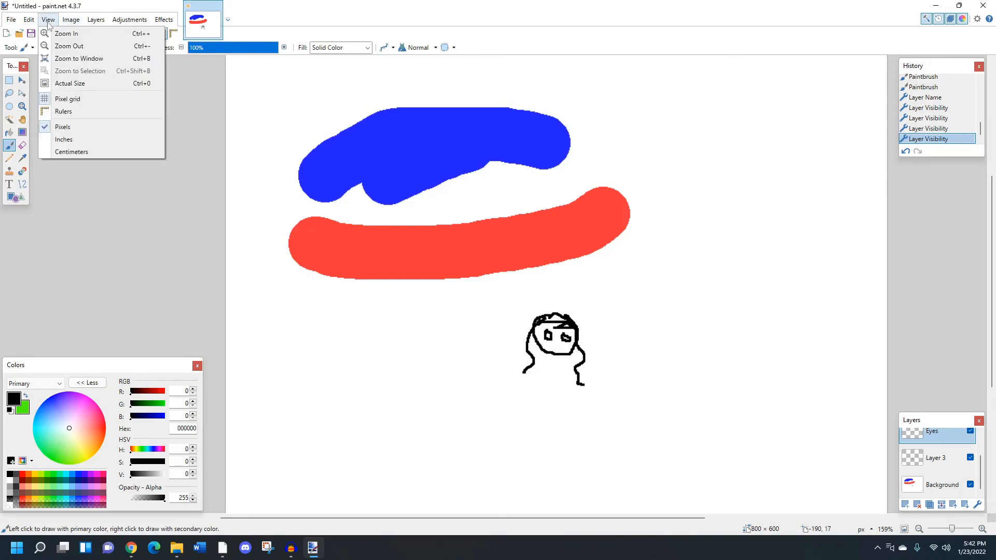
pyautogui.click(68, 100)
# Resize the image by percentage to 200% with Best Quality resampling
pyautogui.click(48, 19)
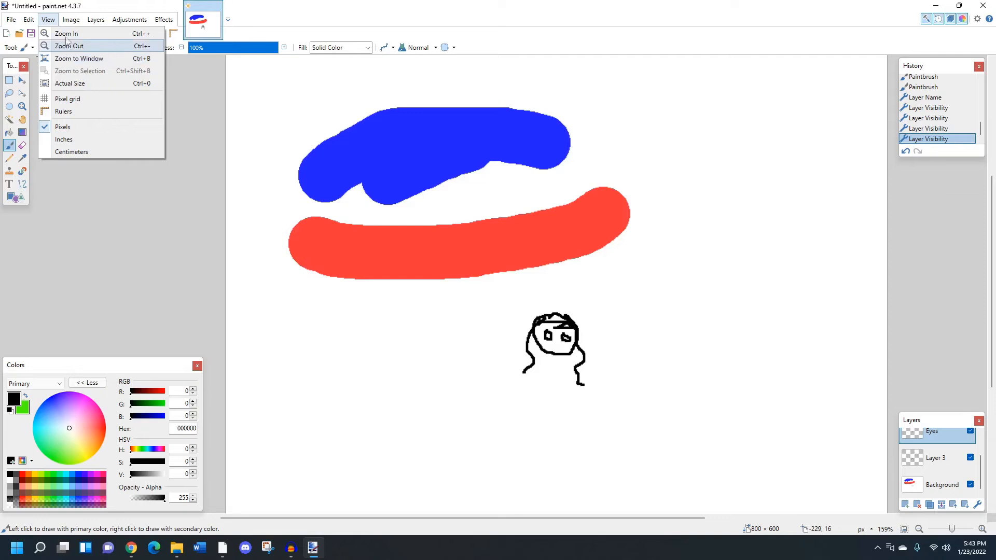
pyautogui.moveTo(66, 20)
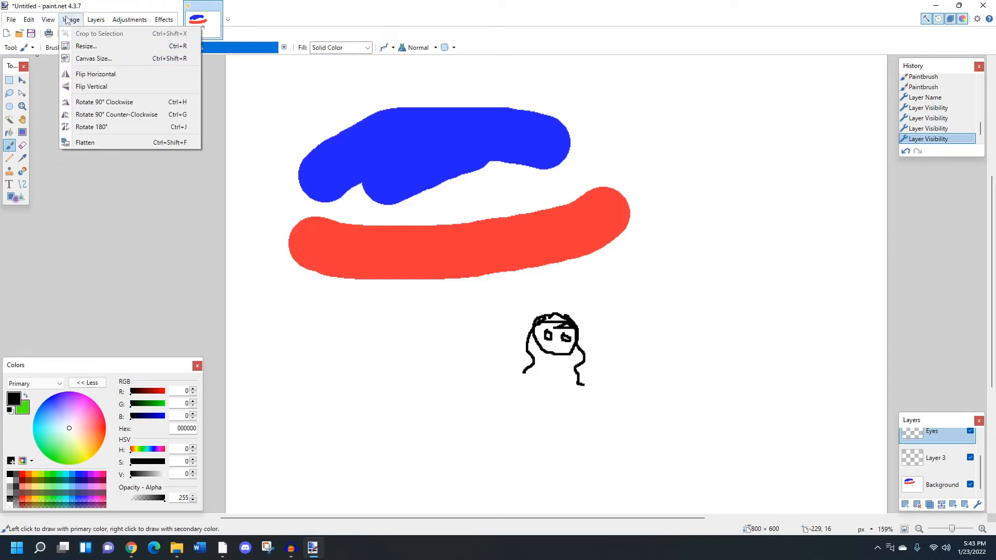
pyautogui.click(86, 47)
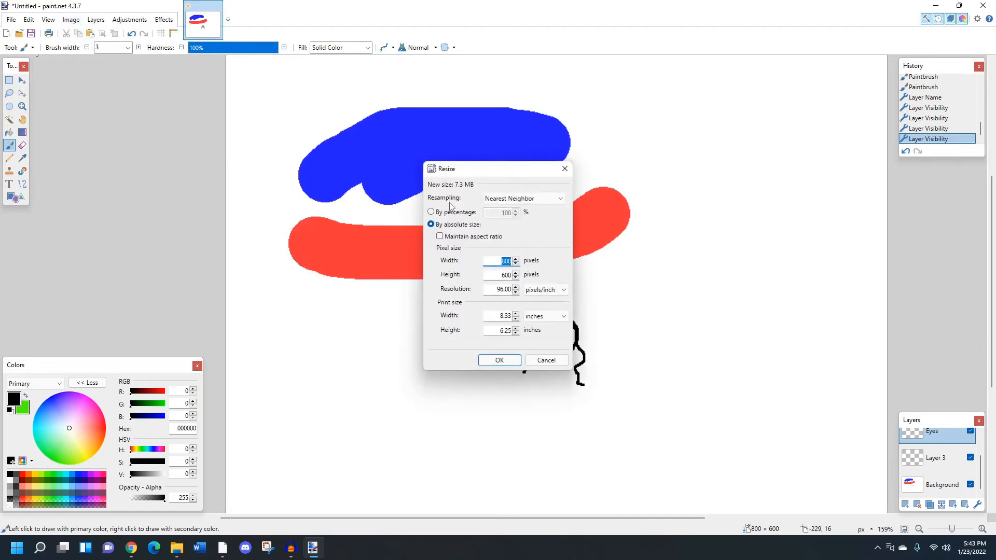
pyautogui.click(450, 215)
pyautogui.click(450, 214)
pyautogui.write('200')
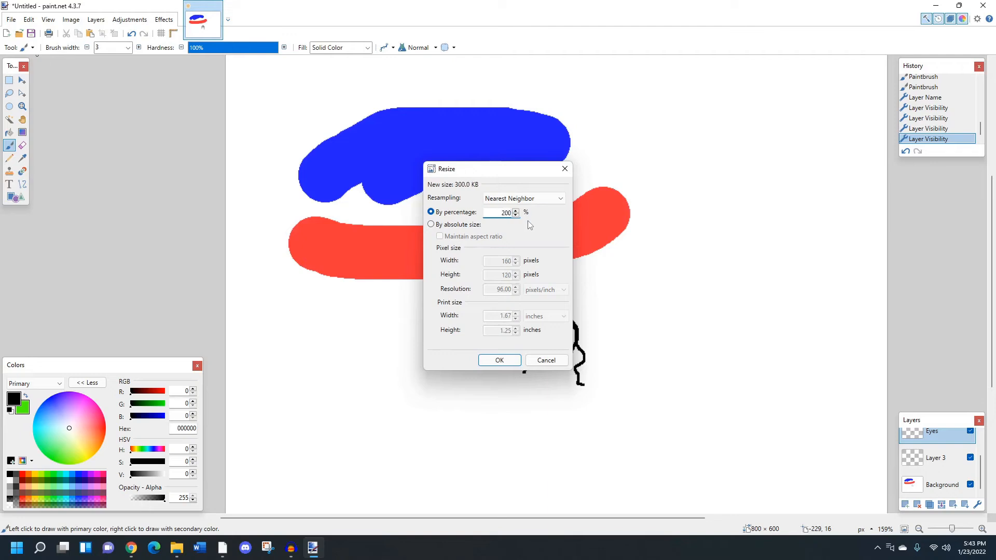
pyautogui.click(560, 199)
pyautogui.scroll(1, 547, 210)
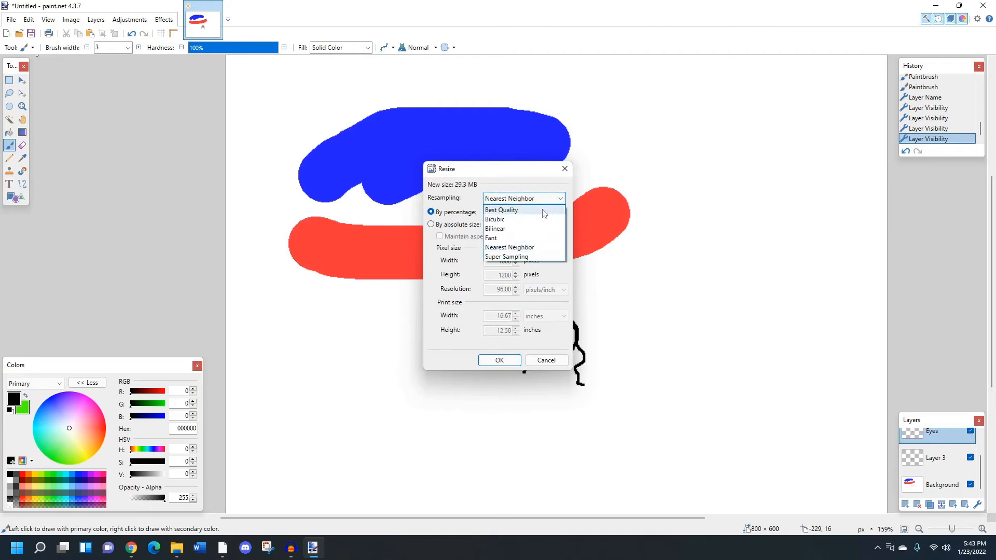
pyautogui.click(544, 210)
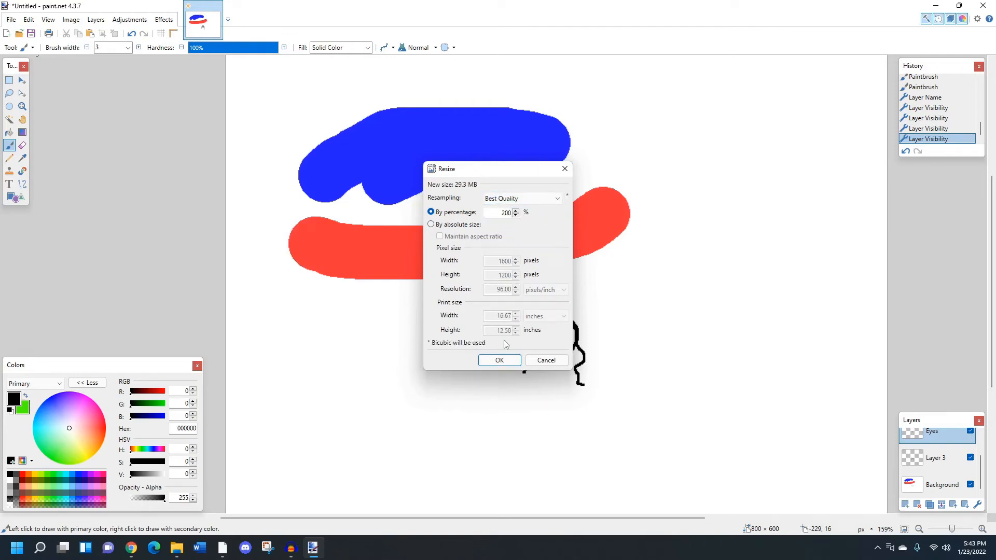
pyautogui.click(498, 360)
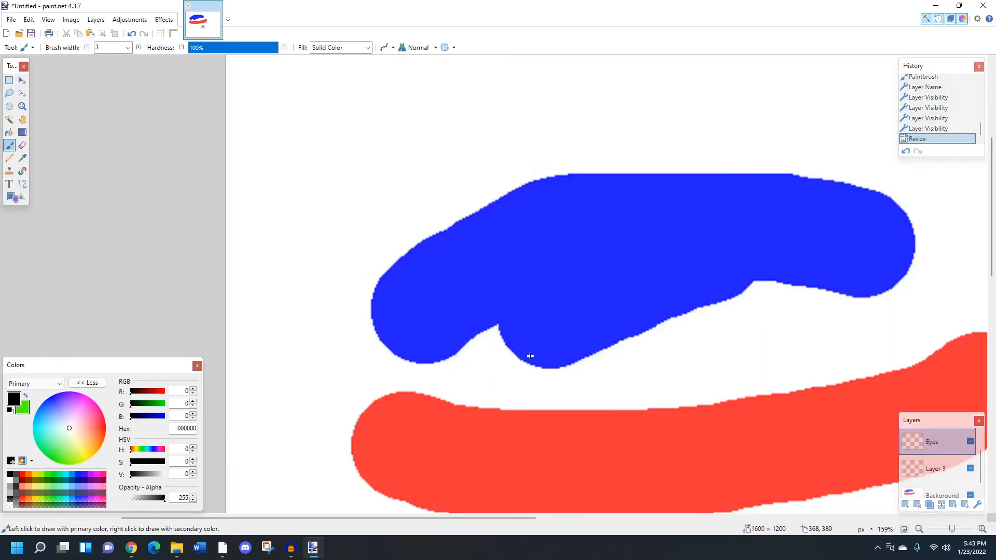
pyautogui.scroll(-1, 527, 356)
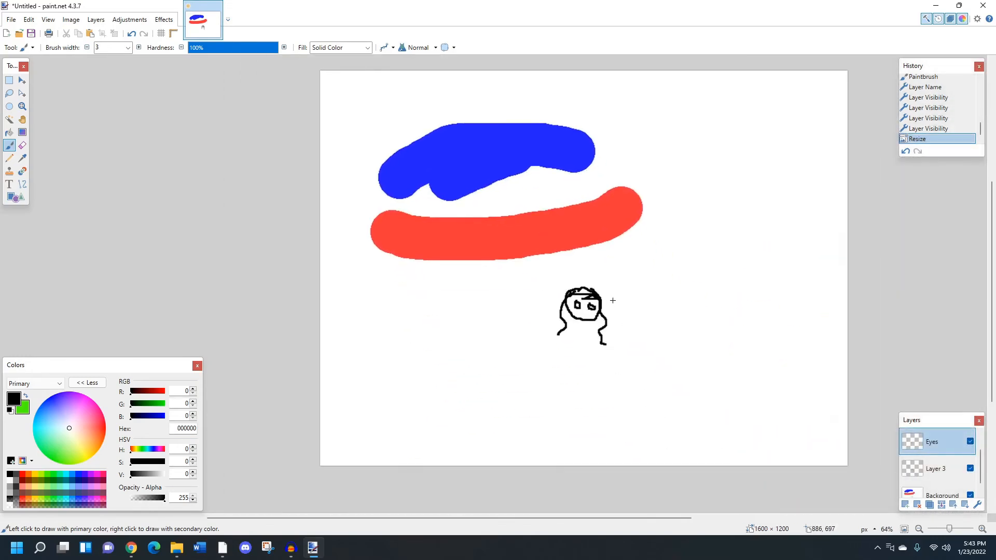
# Examine the edges of the enlarged face drawing up close and undo the Best Quality resize
pyautogui.scroll(5, 545, 274)
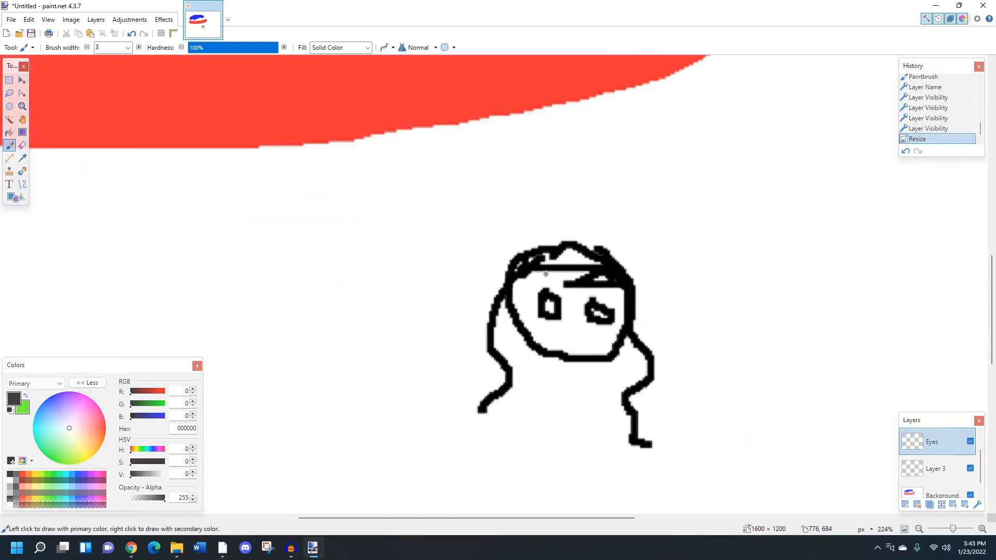
pyautogui.scroll(2, 545, 274)
pyautogui.scroll(-6, 545, 265)
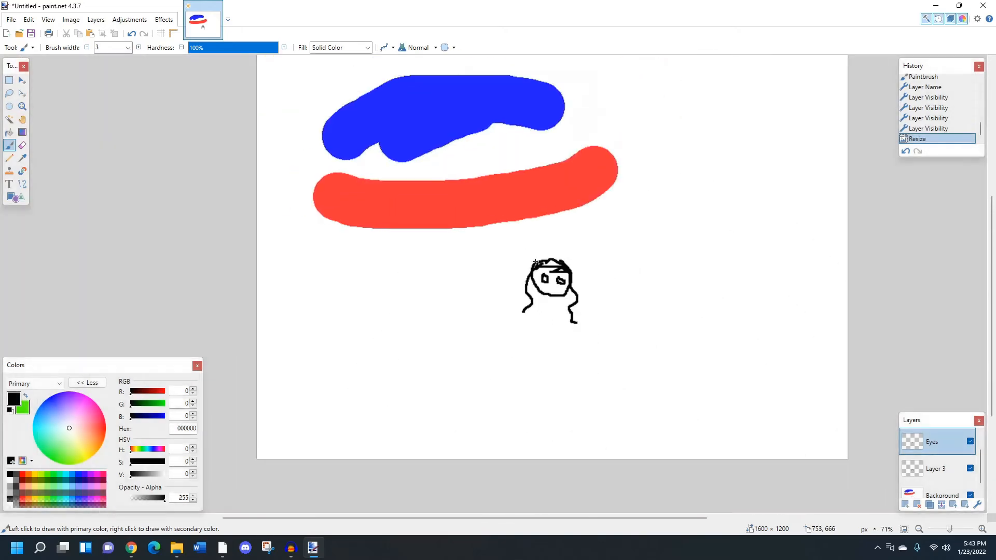
pyautogui.scroll(3, 536, 262)
pyautogui.scroll(3, 465, 129)
pyautogui.scroll(1, 469, 176)
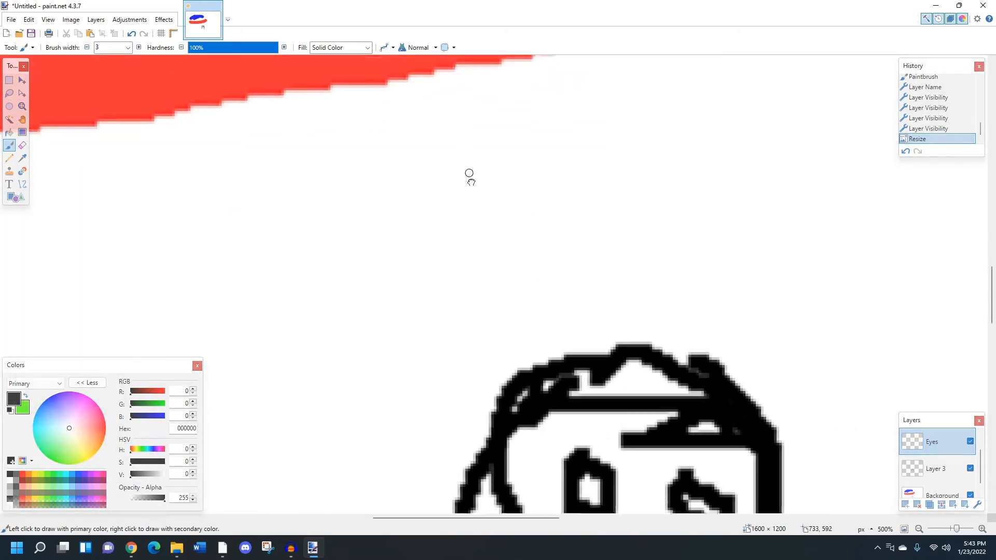
pyautogui.scroll(-8, 521, 400)
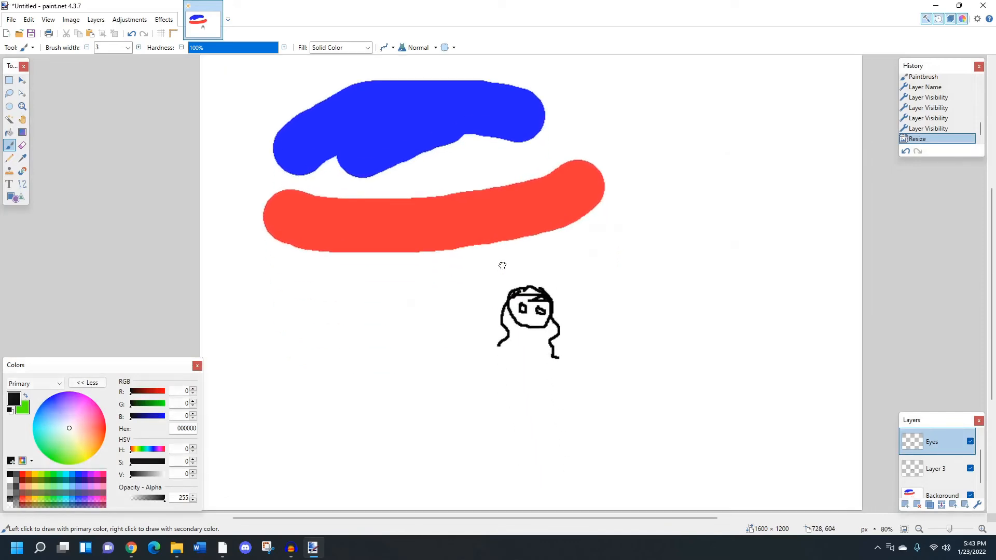
pyautogui.hotkey('ctrl', 'z')
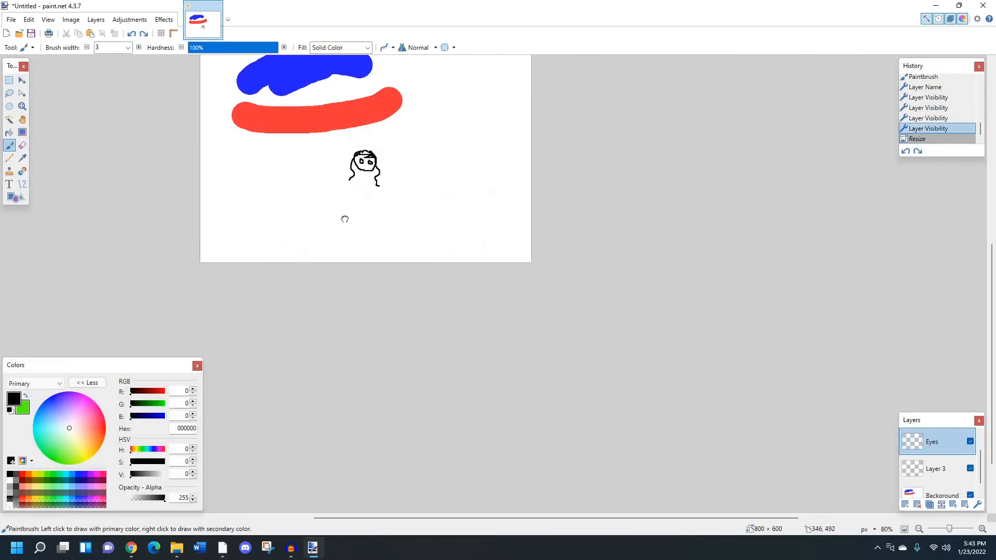
# Resize the image by percentage to 200% with Nearest Neighbor resampling
pyautogui.click(71, 19)
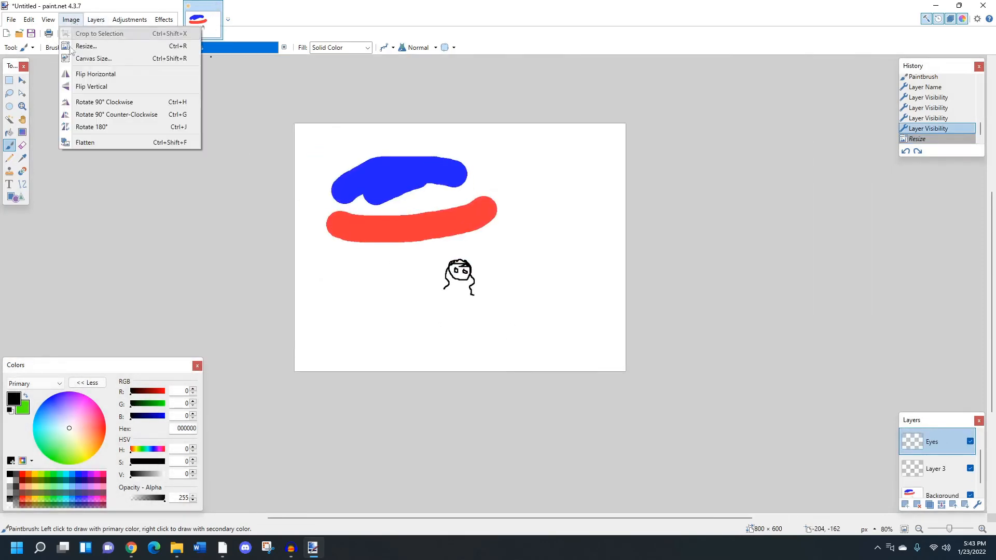
pyautogui.click(73, 44)
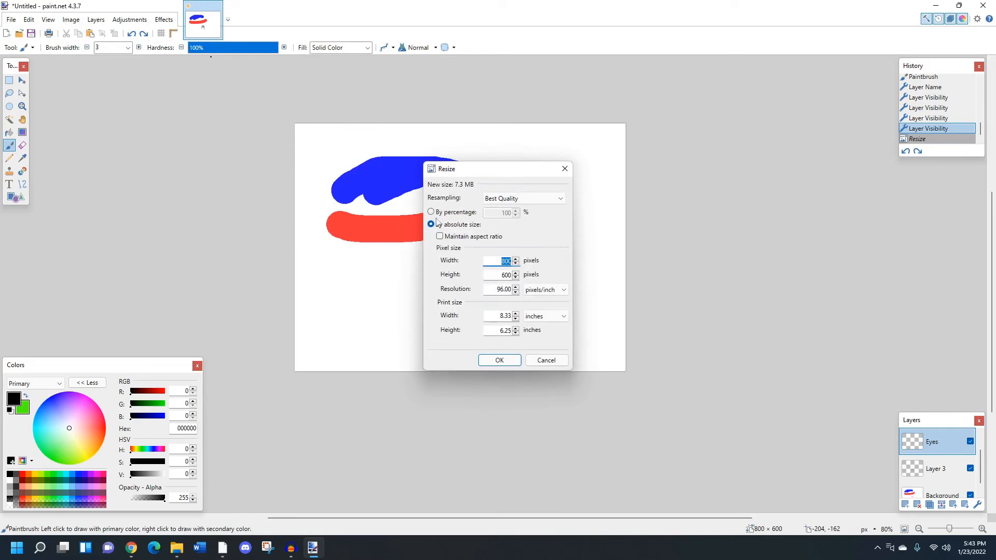
pyautogui.click(554, 199)
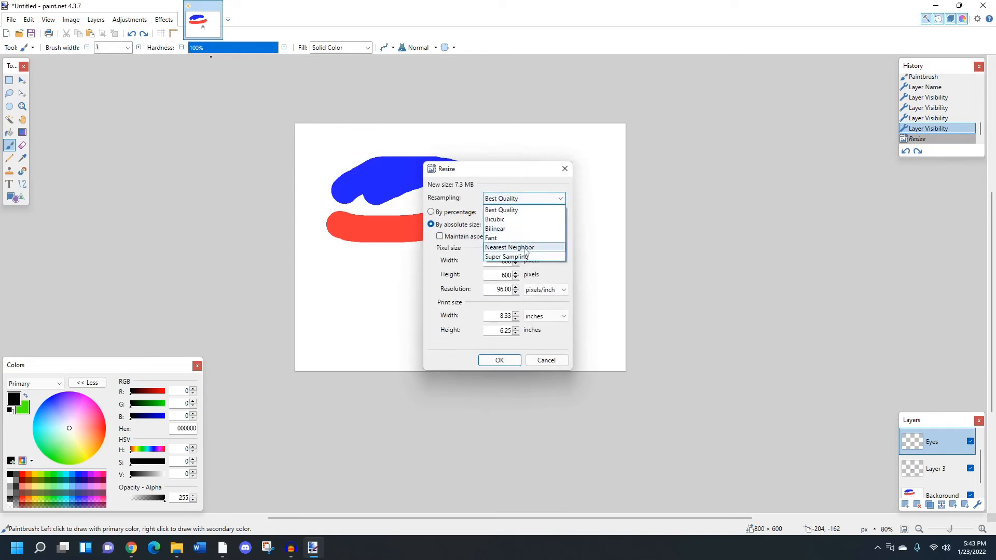
pyautogui.click(524, 248)
pyautogui.click(446, 214)
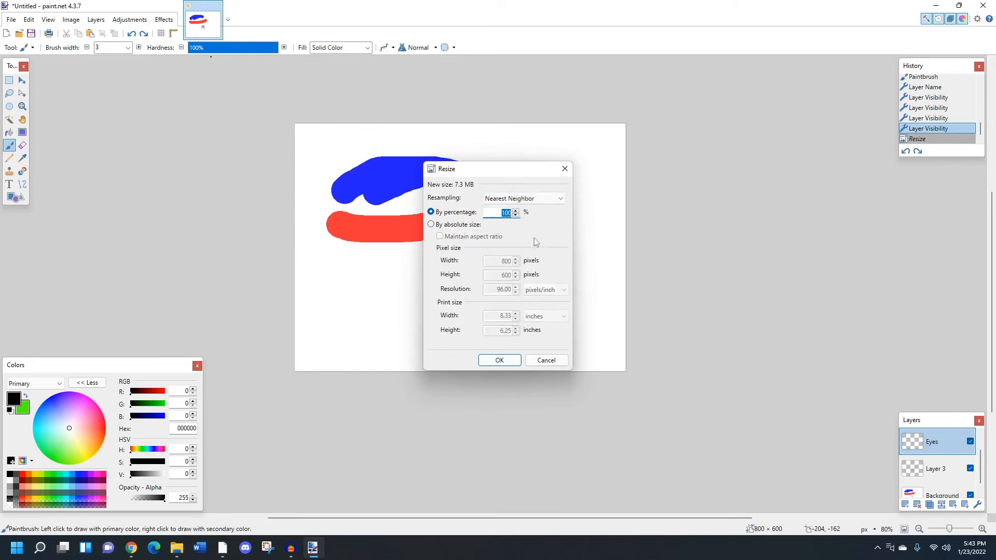
pyautogui.write('200')
pyautogui.click(507, 360)
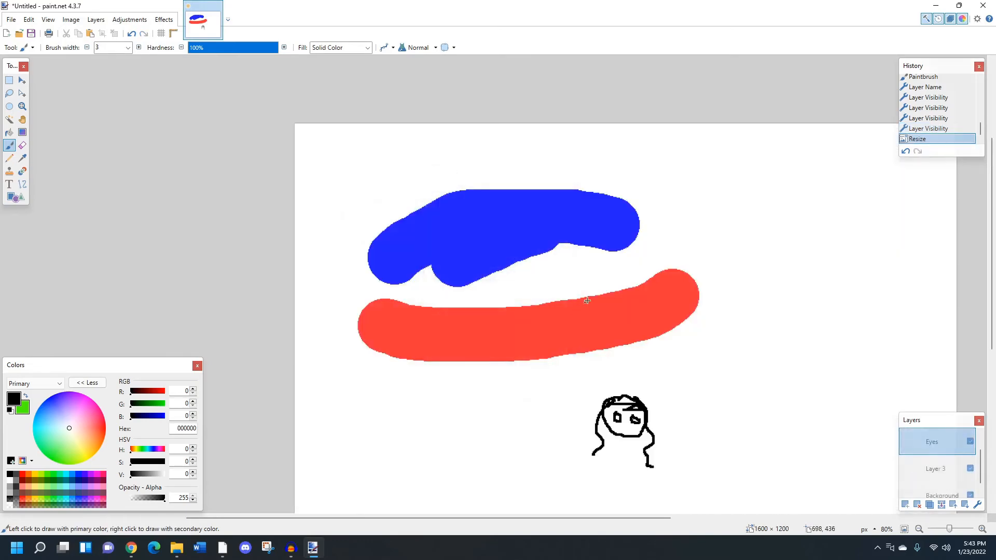
# Examine the face drawing's pixel edges up close and undo the Nearest Neighbor resize
pyautogui.scroll(8, 546, 310)
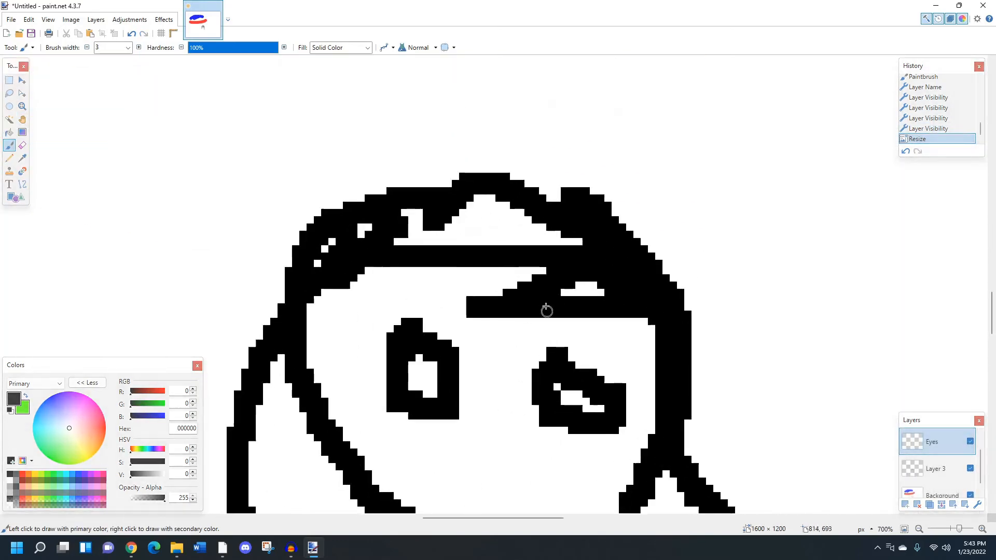
pyautogui.scroll(-4, 561, 184)
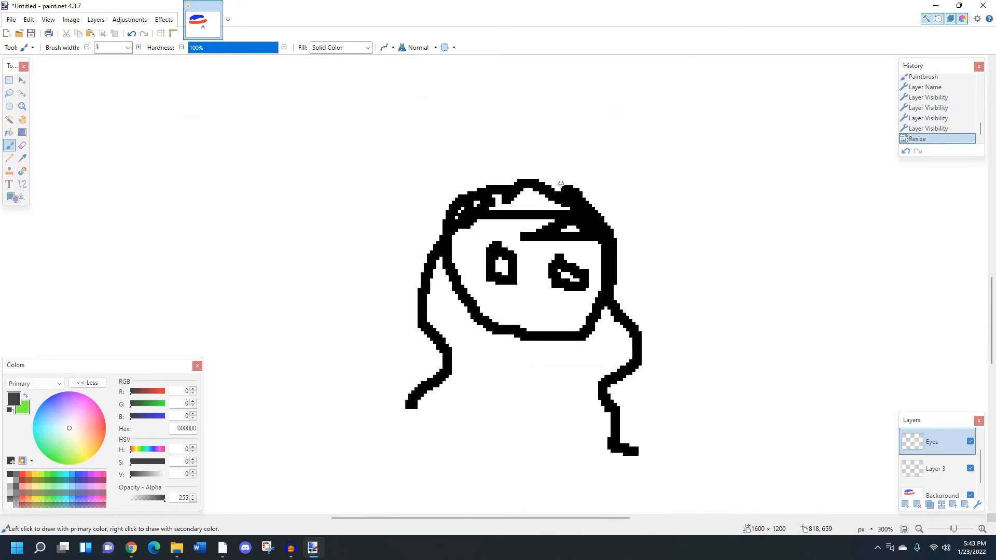
pyautogui.scroll(-6, 561, 184)
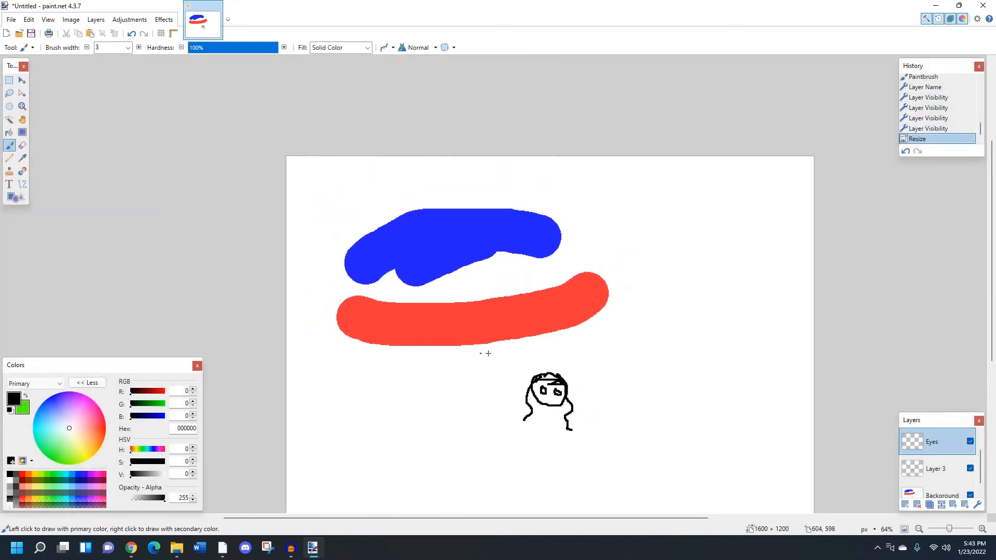
pyautogui.moveTo(488, 353); pyautogui.dragTo(469, 276)
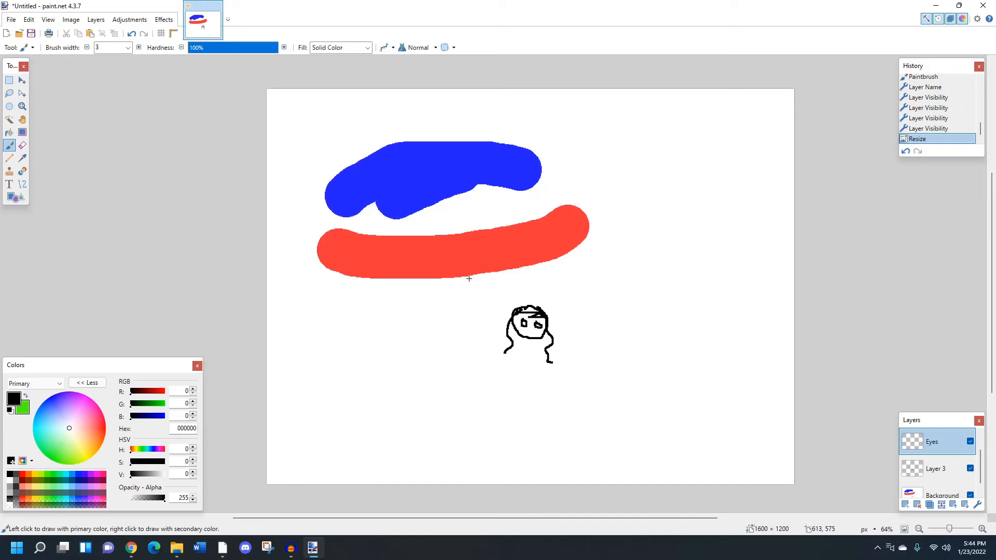
pyautogui.click(68, 19)
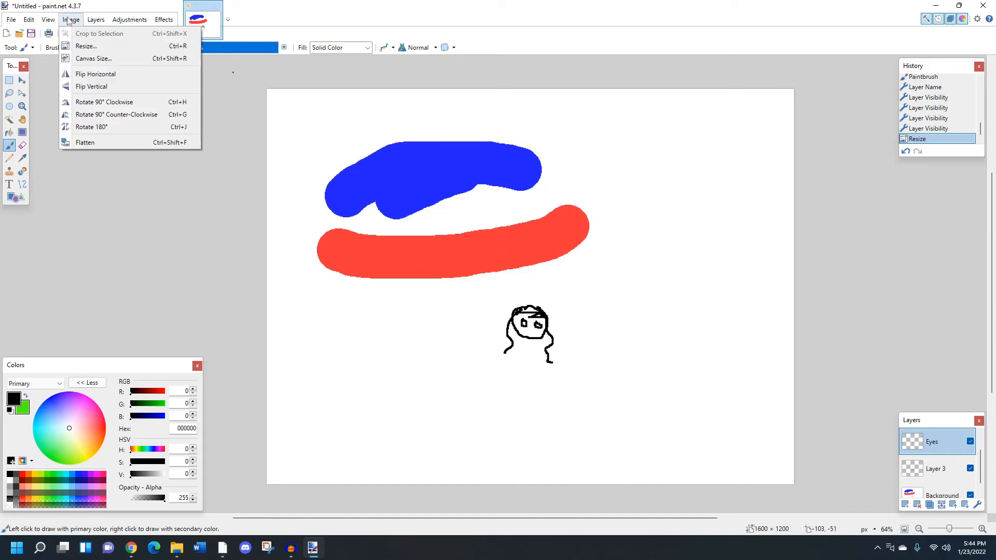
pyautogui.click(68, 20)
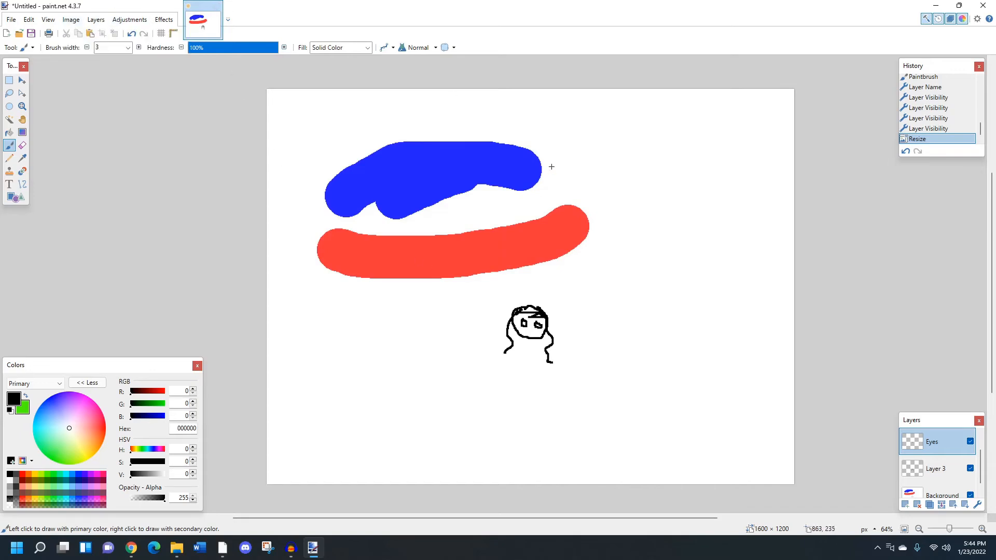
pyautogui.hotkey('ctrl', 'z')
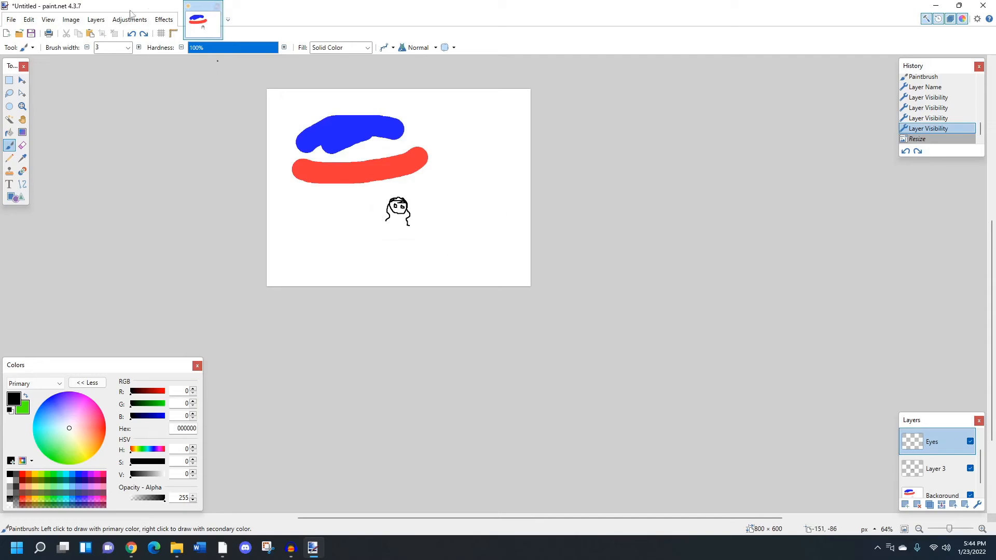
# Enlarge the canvas by percentage to 200%, trying several anchor positions and keeping Top Left
pyautogui.click(75, 21)
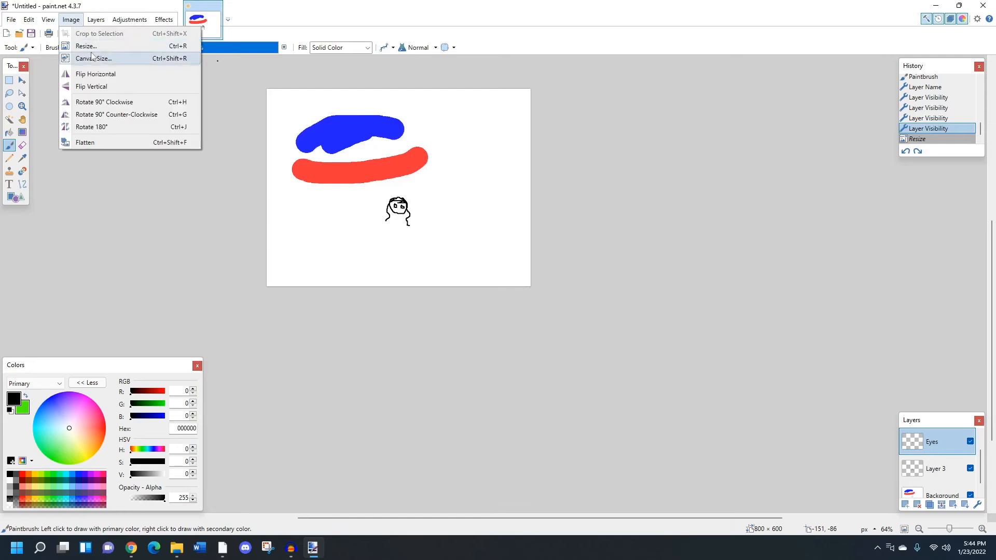
pyautogui.click(173, 60)
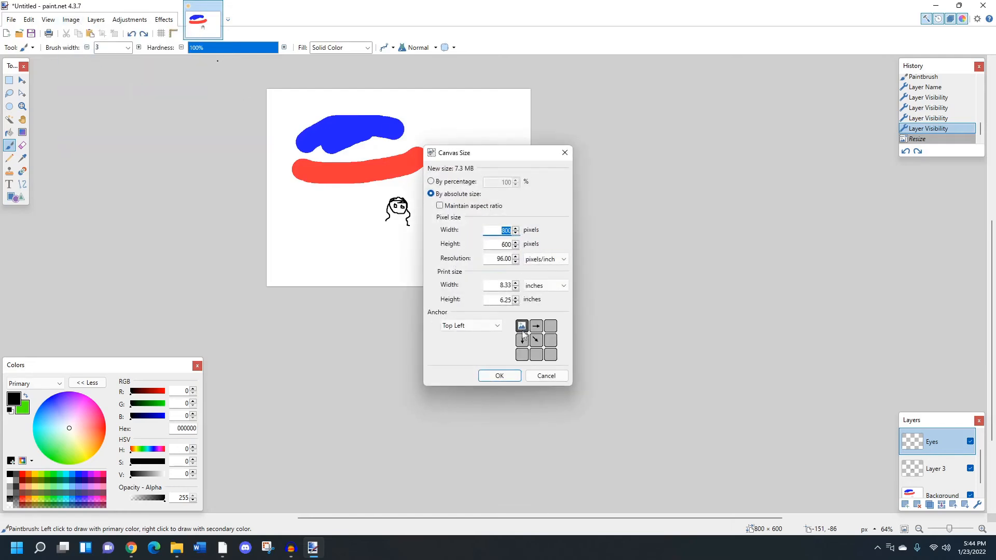
pyautogui.click(536, 340)
pyautogui.click(551, 355)
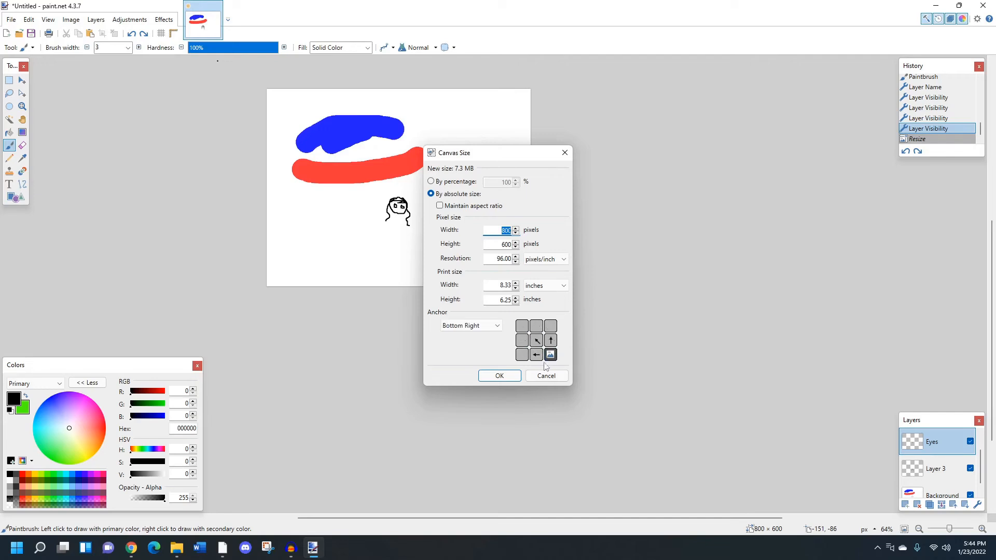
pyautogui.click(536, 354)
pyautogui.click(522, 355)
pyautogui.click(521, 326)
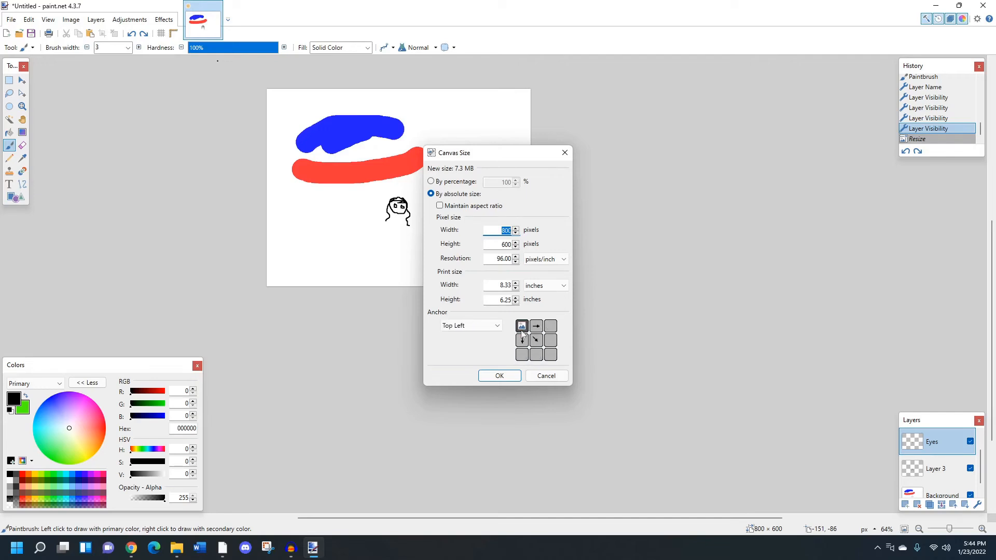
pyautogui.click(451, 182)
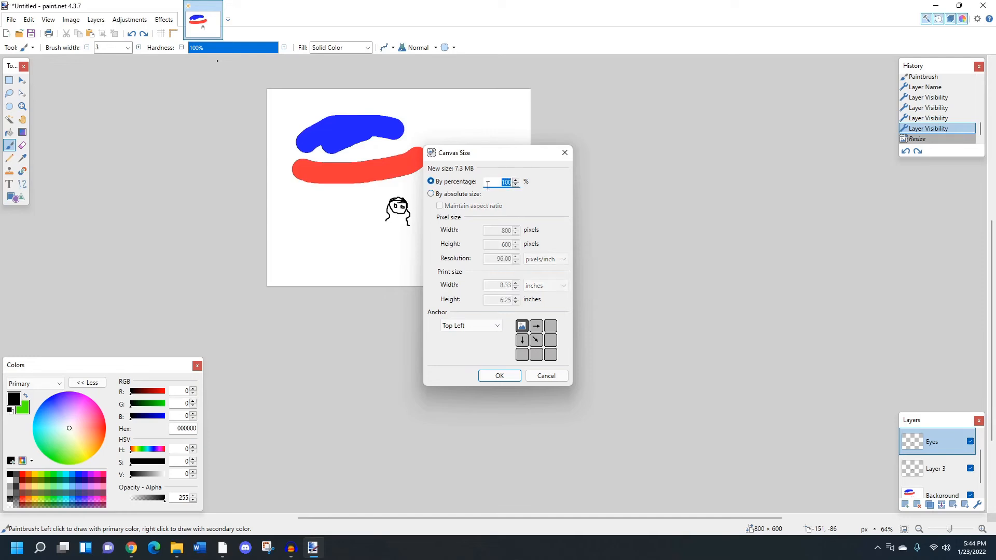
pyautogui.write('200')
pyautogui.click(499, 375)
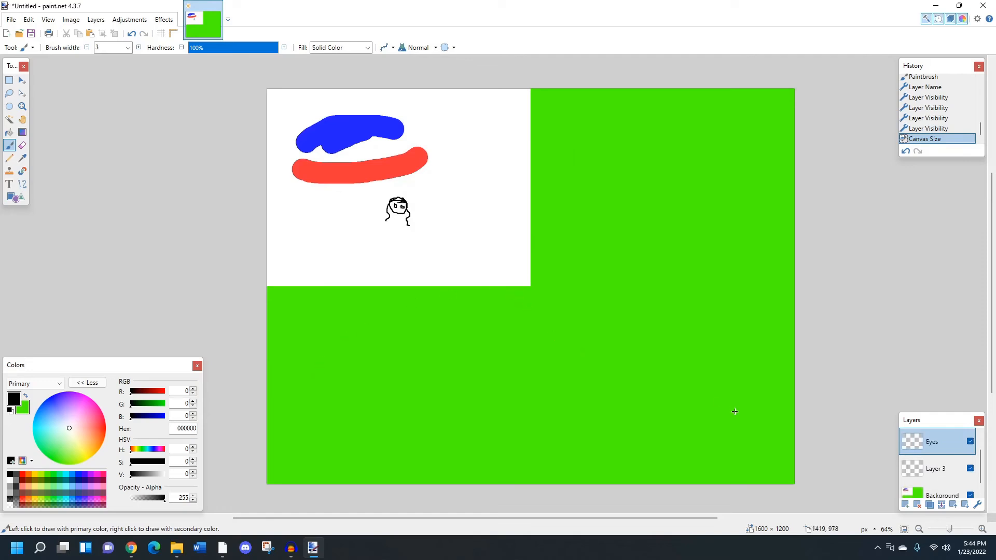
# Paint a black Paintbrush stroke across the lower green area of the canvas and undo it
pyautogui.scroll(-1, 953, 485)
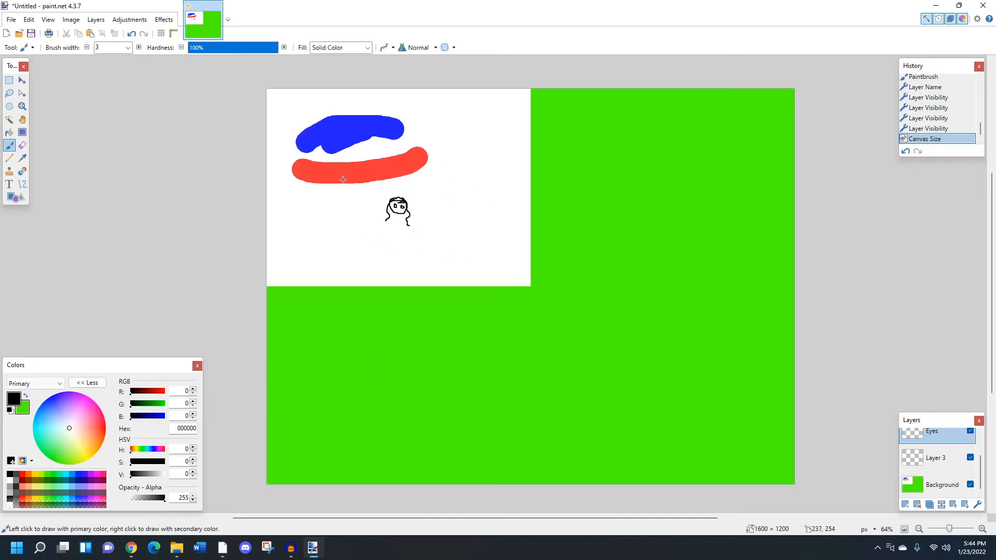
pyautogui.moveTo(393, 380)
pyautogui.mouseDown()
pyautogui.moveTo(412, 393)
pyautogui.moveTo(636, 197)
pyautogui.moveTo(639, 368)
pyautogui.mouseUp()
pyautogui.hotkey('ctrl', 'z')
# Select the Background layer and flip it horizontally twice to demonstrate layer flipping
pyautogui.click(95, 19)
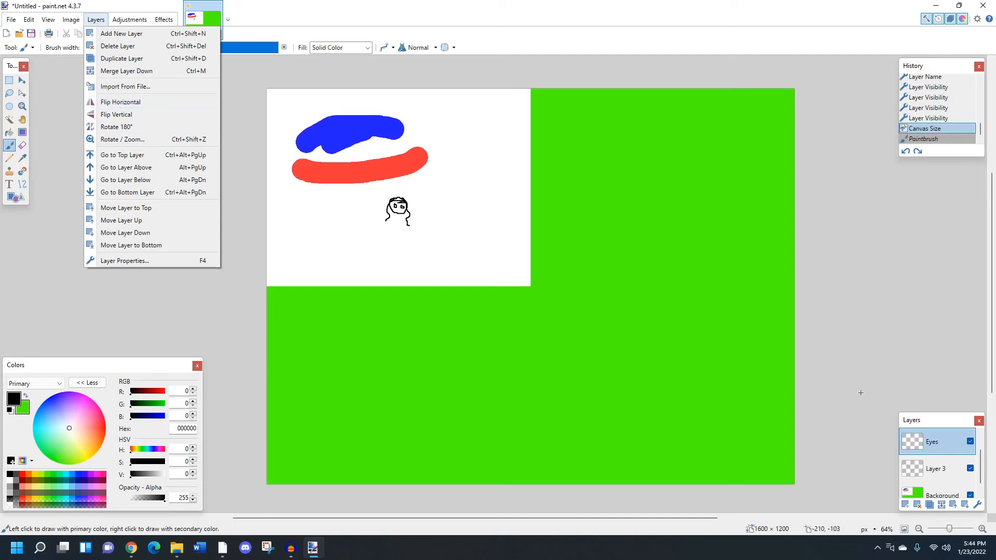
pyautogui.click(931, 494)
pyautogui.click(931, 494)
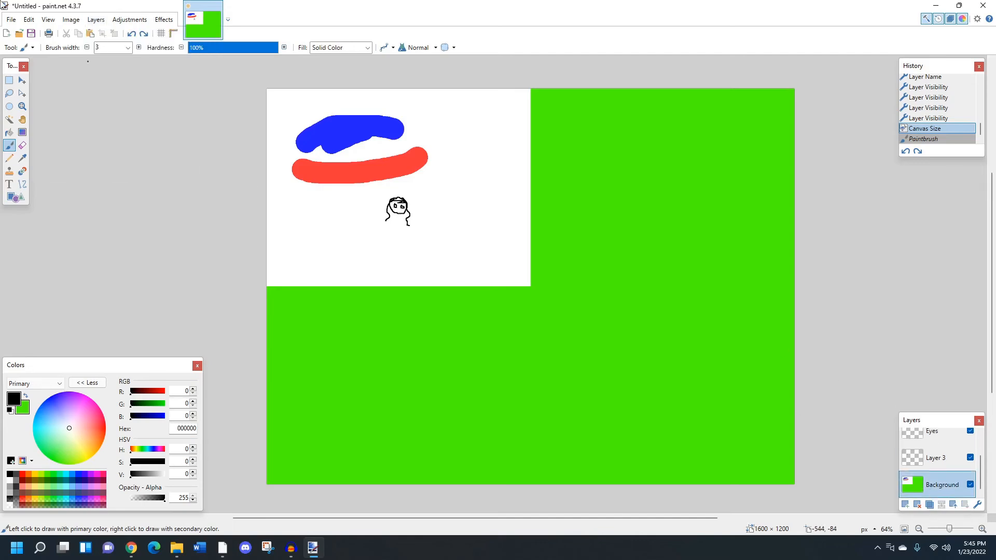
pyautogui.click(96, 19)
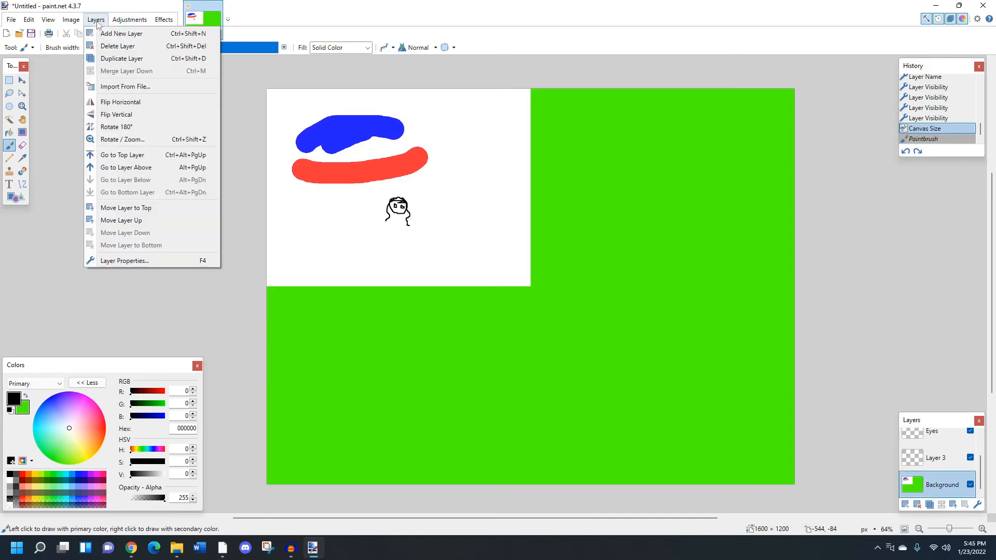
pyautogui.click(120, 102)
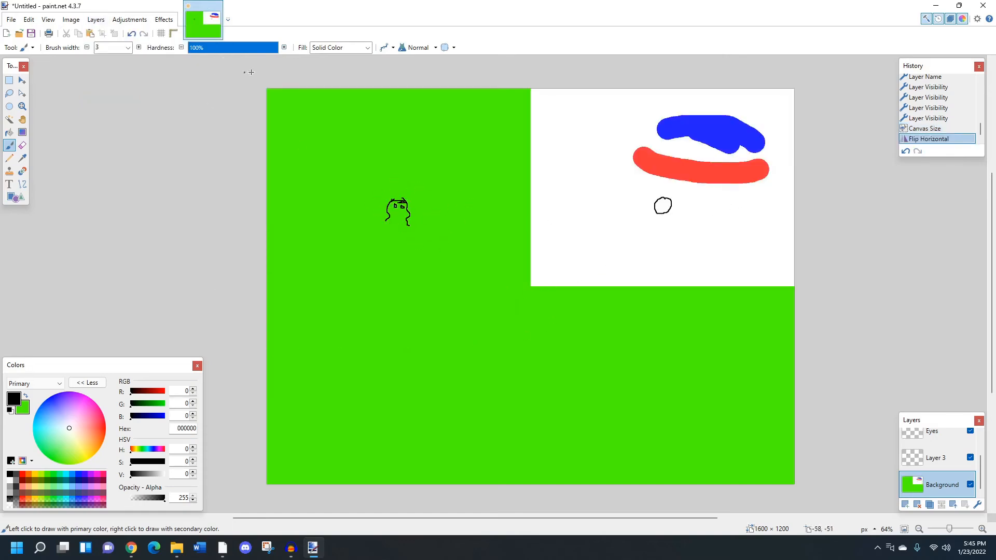
pyautogui.click(96, 20)
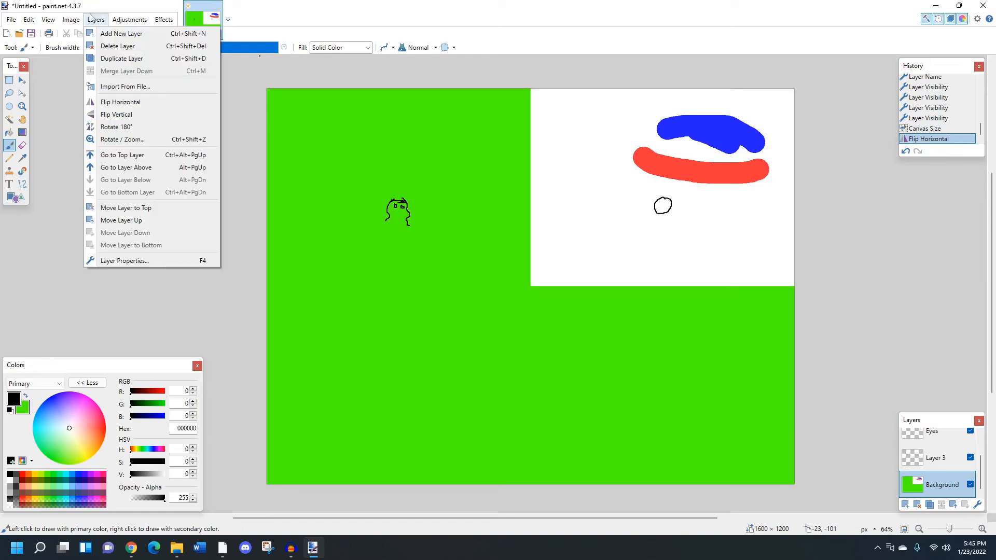
pyautogui.click(133, 101)
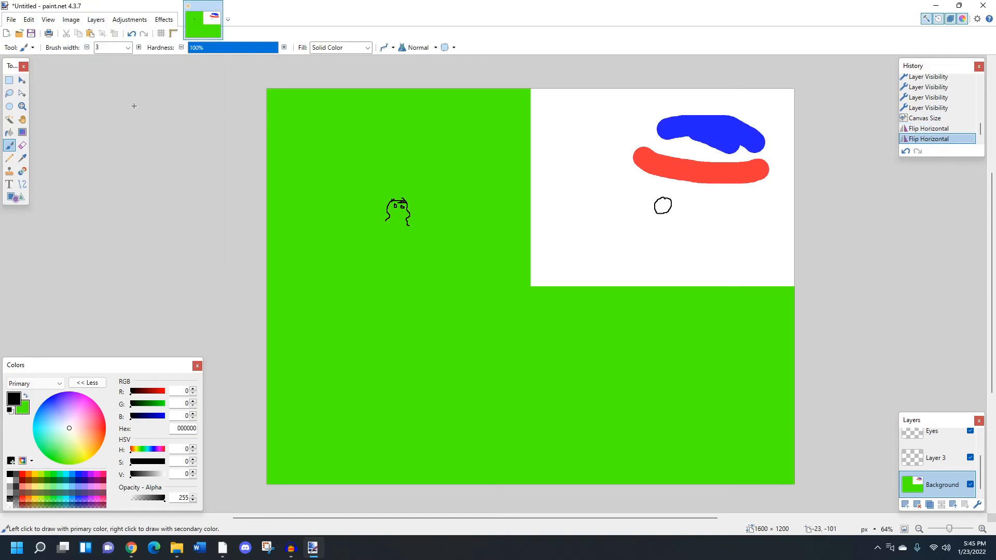
# Apply the Black and White adjustment to the Background layer and undo it
pyautogui.click(137, 19)
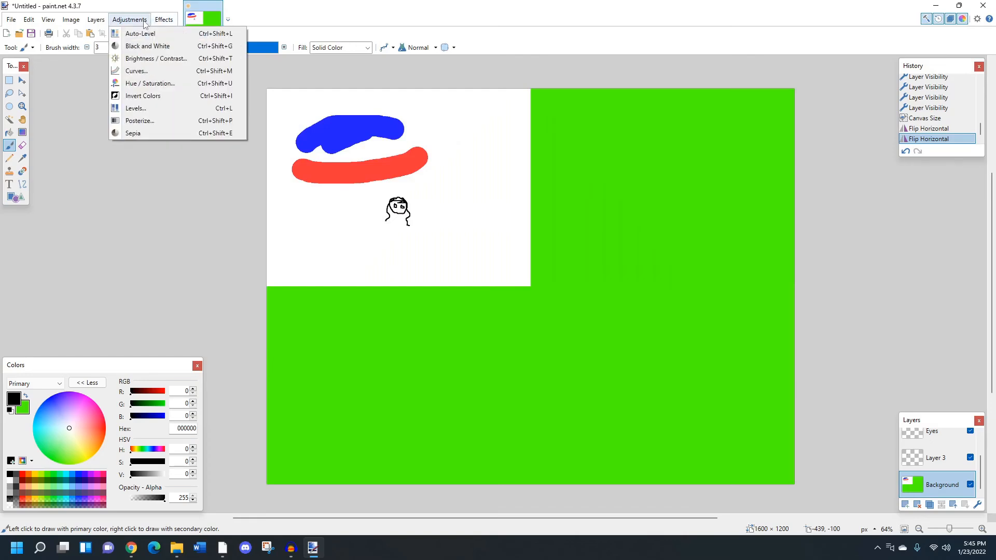
pyautogui.click(149, 47)
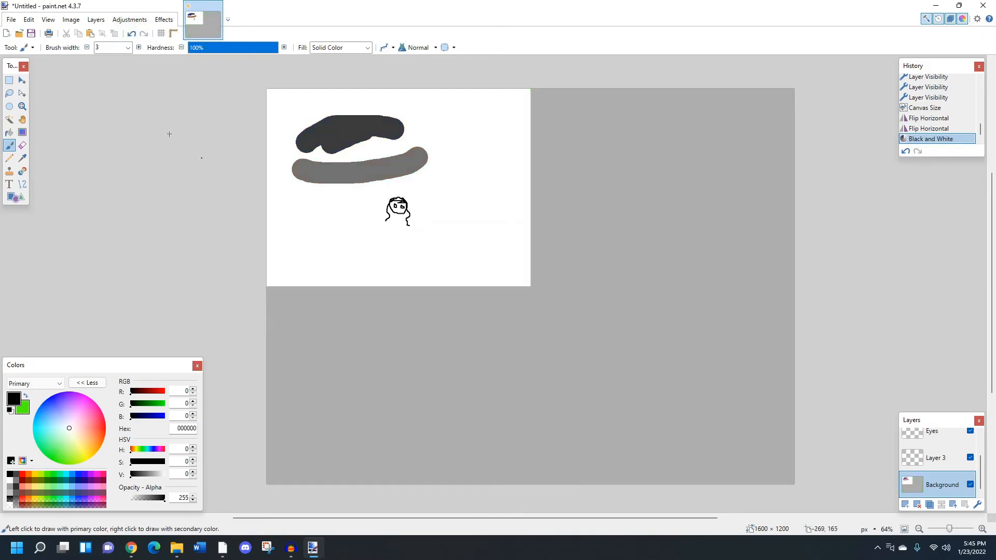
pyautogui.hotkey('ctrl', 'z')
# Preview a higher brightness and lower contrast on the Background layer, and cancel the adjustment
pyautogui.click(130, 19)
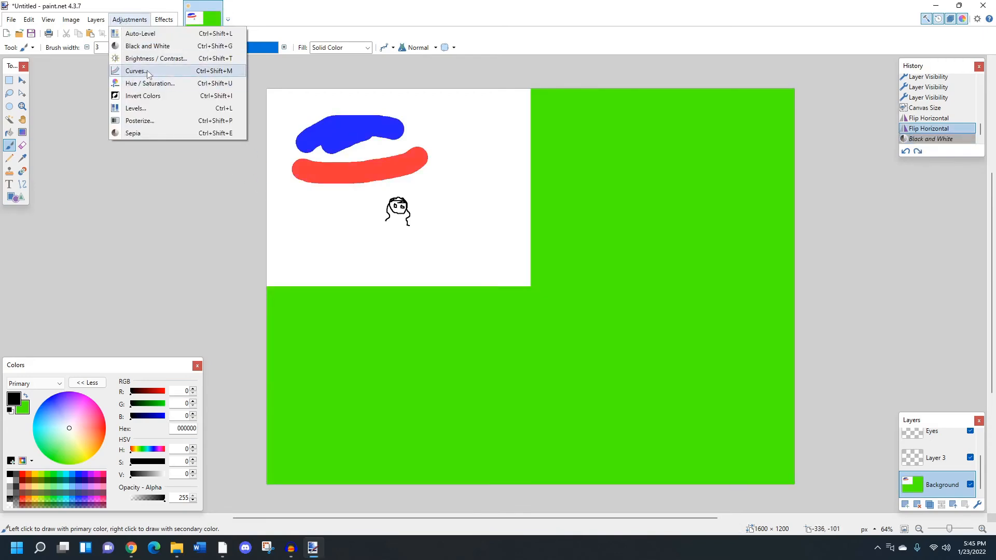
pyautogui.click(153, 58)
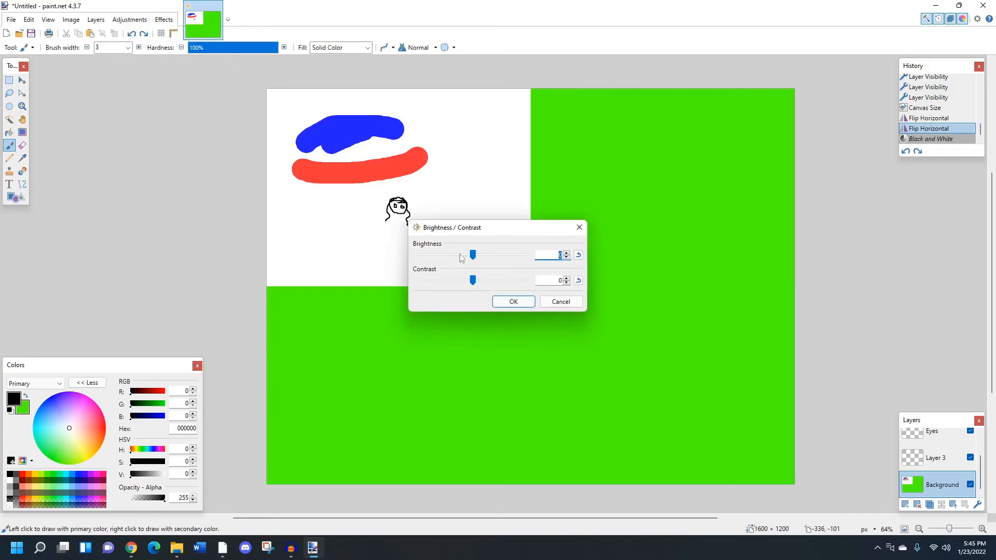
pyautogui.moveTo(472, 255); pyautogui.dragTo(520, 257)
pyautogui.moveTo(473, 280); pyautogui.dragTo(453, 279)
pyautogui.click(561, 303)
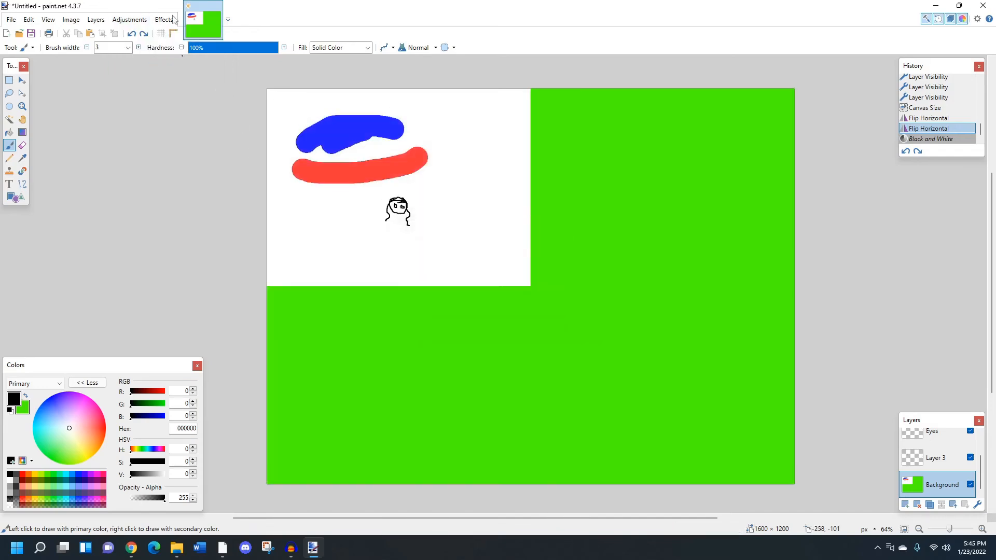
# Preview a lowered green curve through about (184, 128) in the RGB Curves adjustment on the Background layer, and remove its control point
pyautogui.click(127, 19)
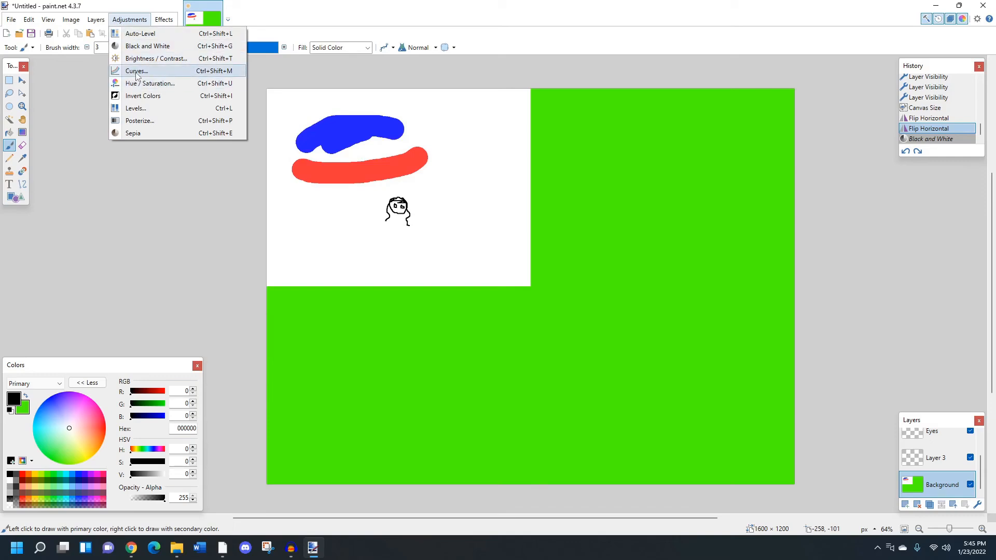
pyautogui.click(137, 71)
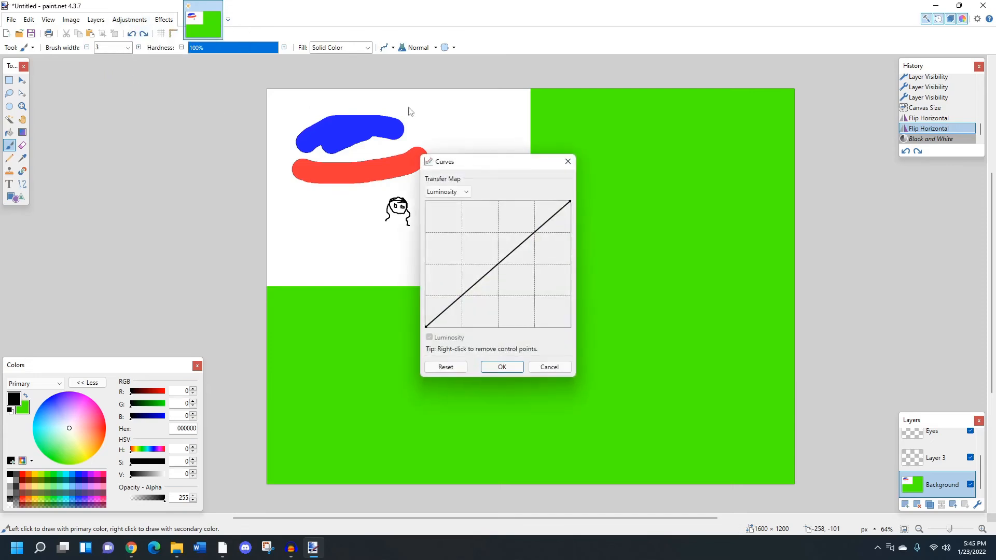
pyautogui.click(466, 192)
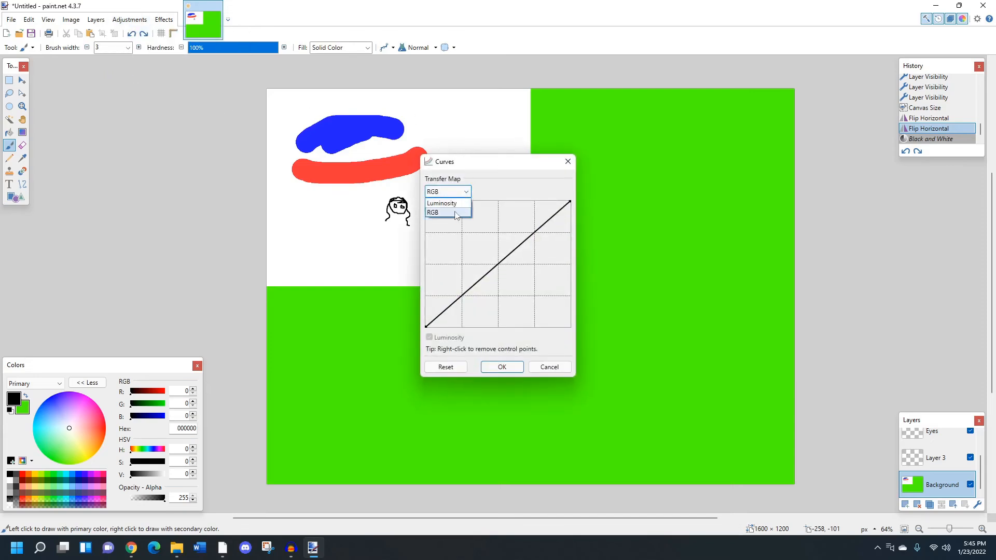
pyautogui.click(447, 213)
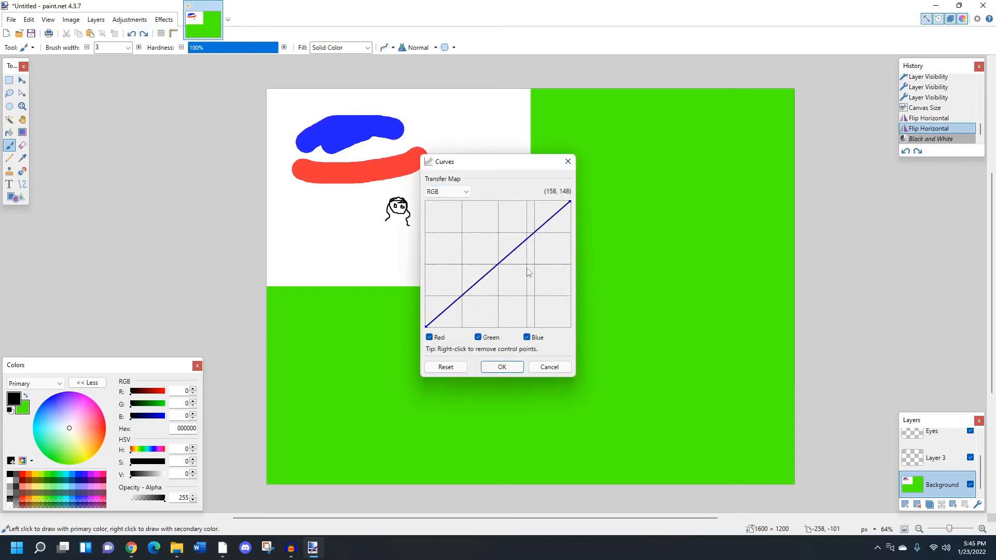
pyautogui.click(478, 337)
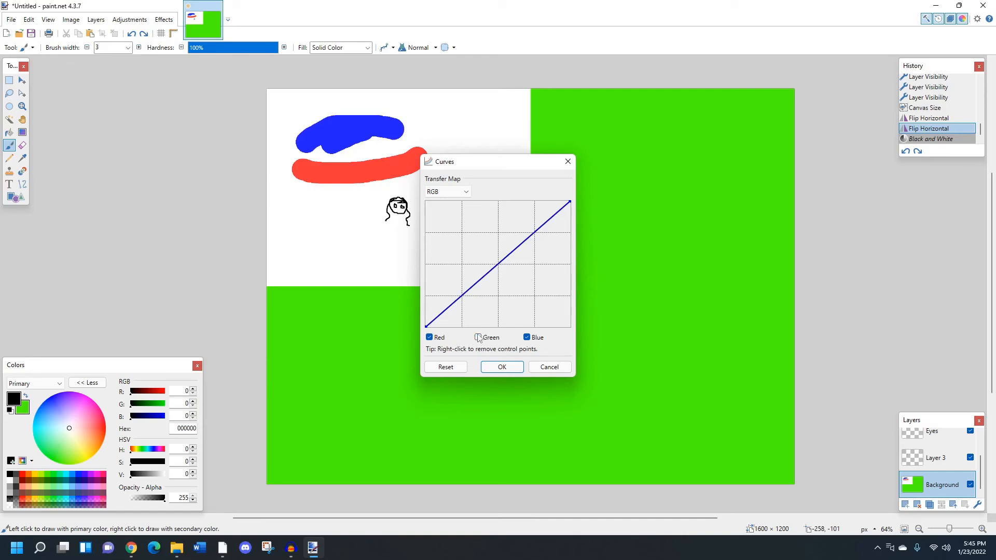
pyautogui.click(430, 337)
pyautogui.click(527, 337)
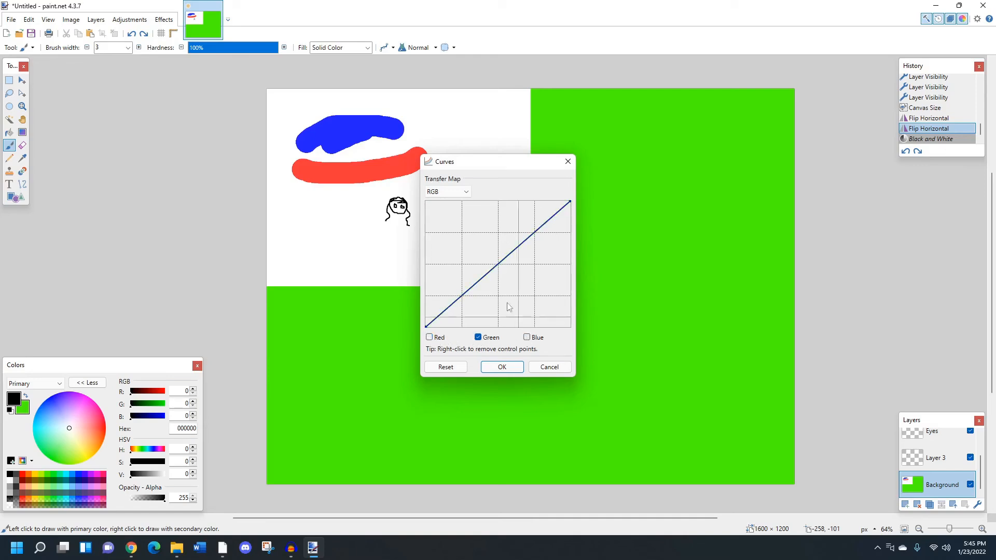
pyautogui.moveTo(491, 272)
pyautogui.mouseDown()
pyautogui.moveTo(539, 309)
pyautogui.moveTo(572, 305)
pyautogui.moveTo(574, 318)
pyautogui.moveTo(584, 265)
pyautogui.moveTo(599, 342)
pyautogui.moveTo(611, 248)
pyautogui.moveTo(615, 259)
pyautogui.moveTo(525, 255)
pyautogui.moveTo(574, 261)
pyautogui.moveTo(570, 205)
pyautogui.moveTo(545, 316)
pyautogui.moveTo(532, 267)
pyautogui.mouseUp()
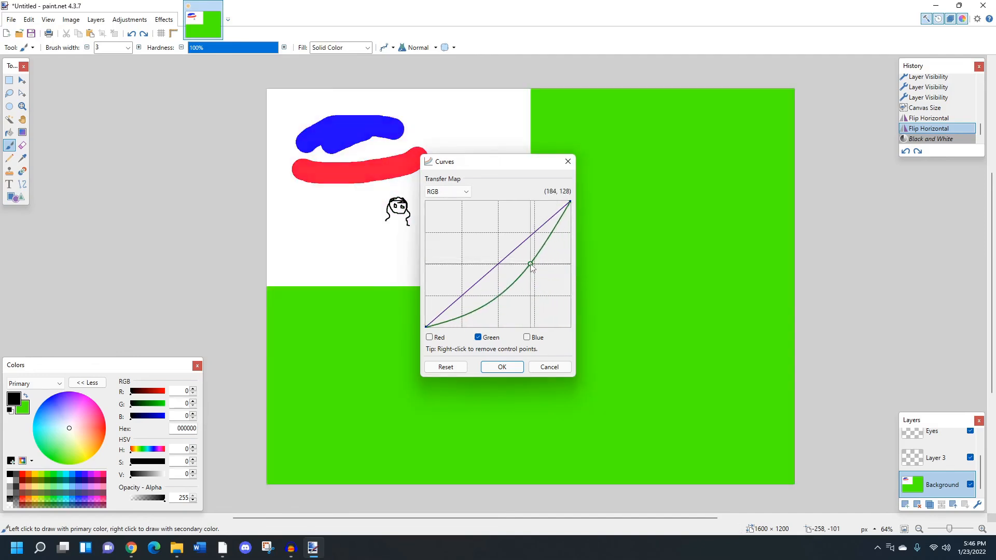
pyautogui.rightClick(530, 265)
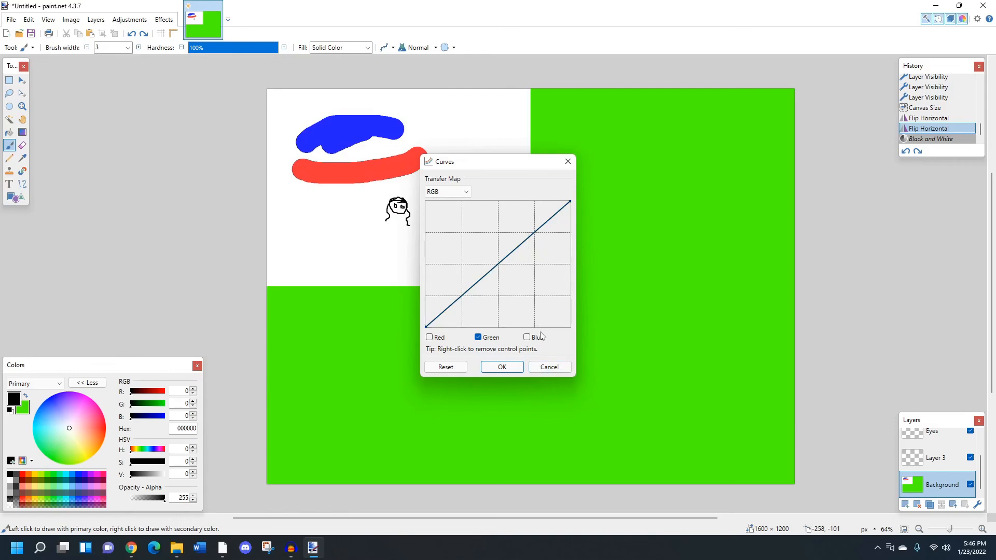
# Preview the blue curve flattened to zero with only the Blue channel enabled, and cancel the Curves adjustment
pyautogui.click(480, 338)
pyautogui.click(527, 337)
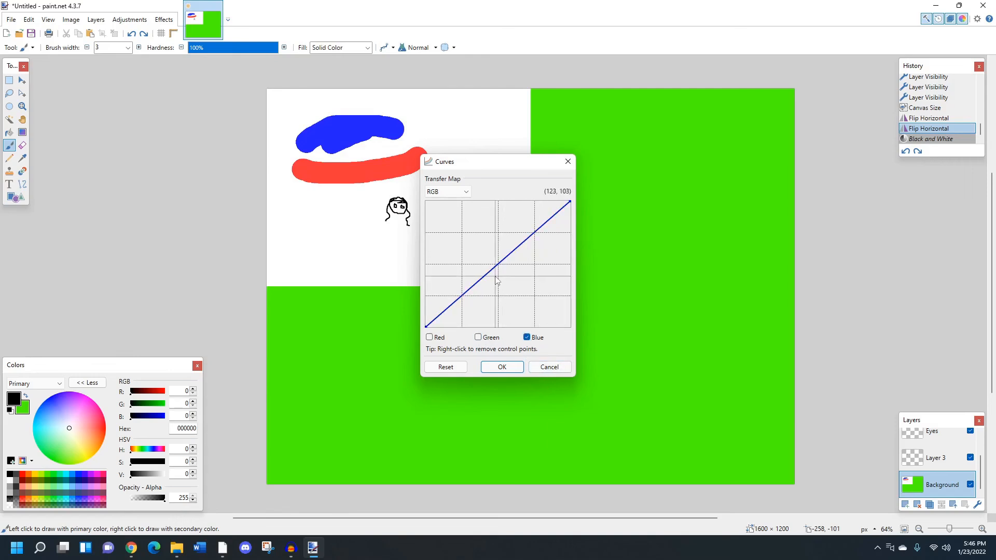
pyautogui.moveTo(496, 266); pyautogui.dragTo(591, 384)
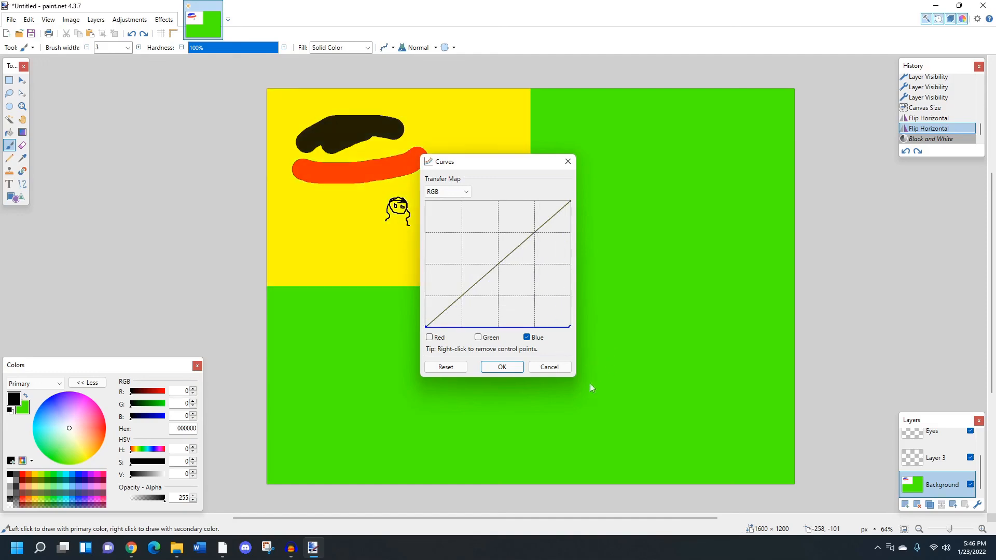
pyautogui.click(558, 368)
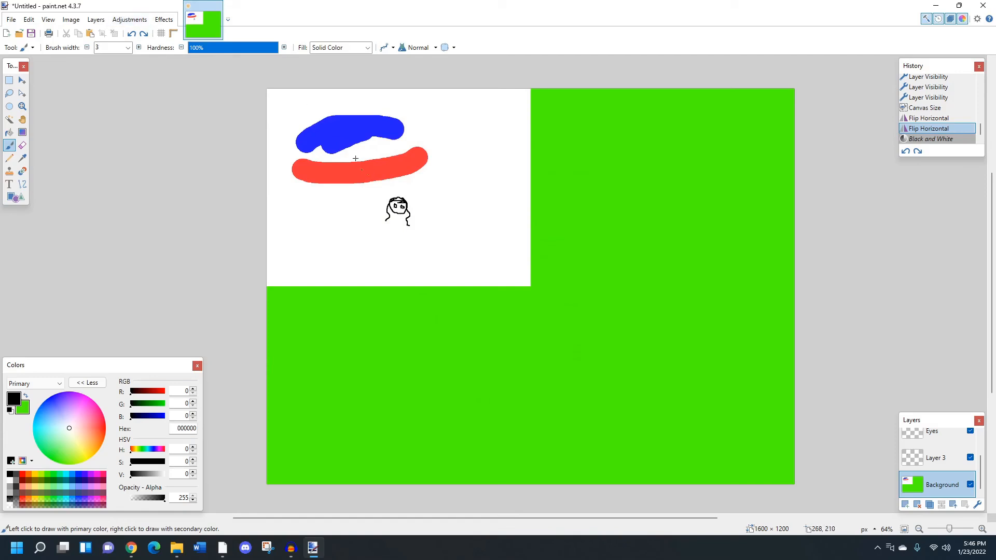
# Preview a shifted hue on the Background layer with the Hue / Saturation adjustment, and cancel it
pyautogui.click(128, 19)
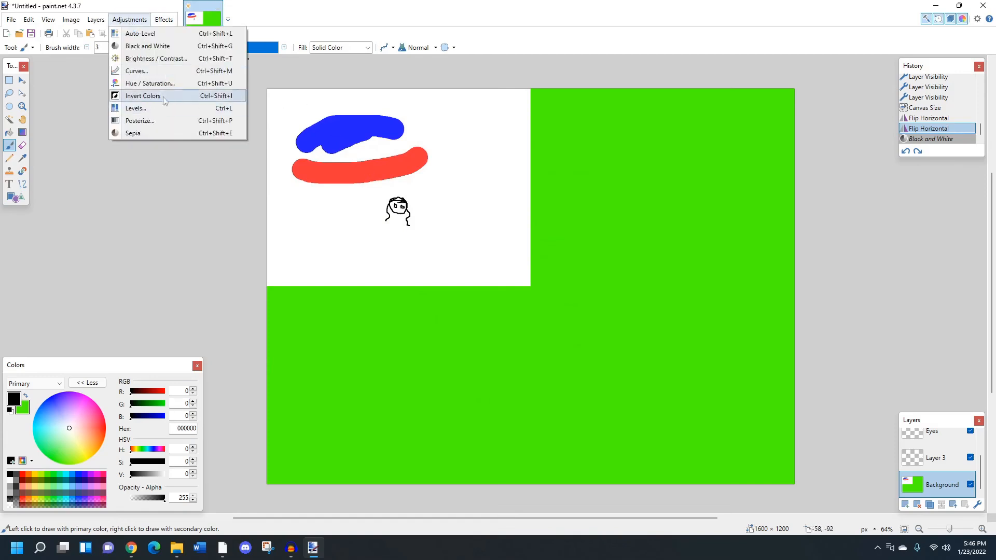
pyautogui.click(156, 83)
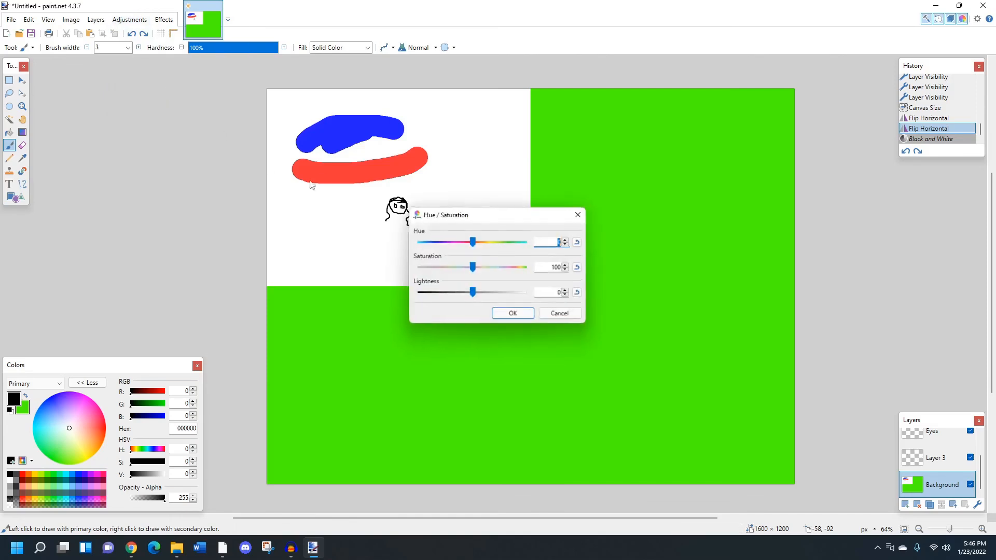
pyautogui.moveTo(468, 249); pyautogui.dragTo(511, 242)
pyautogui.click(561, 314)
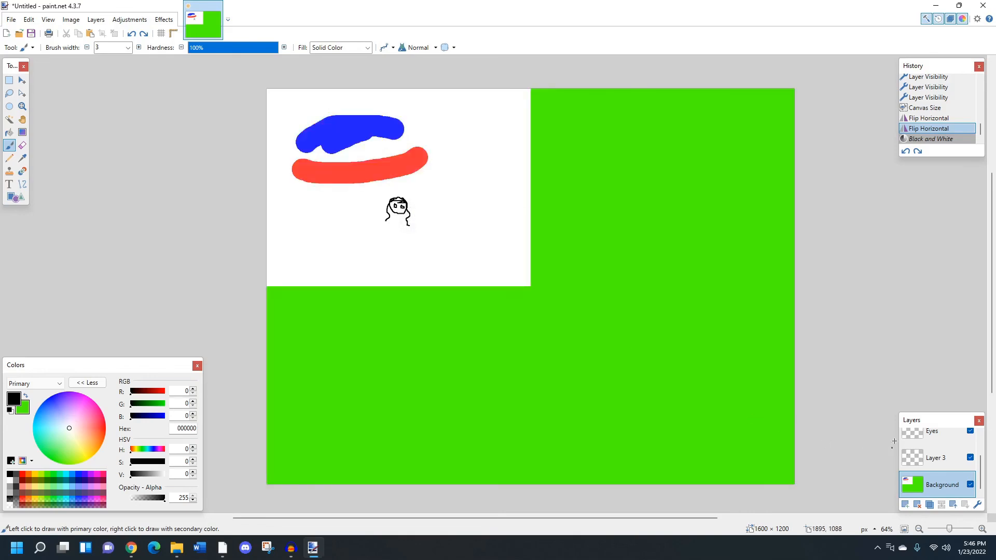
# Select Layer 3, preview Hue / Saturation with hue 86, saturation 200 and lightness 100, and cancel the adjustment
pyautogui.click(934, 457)
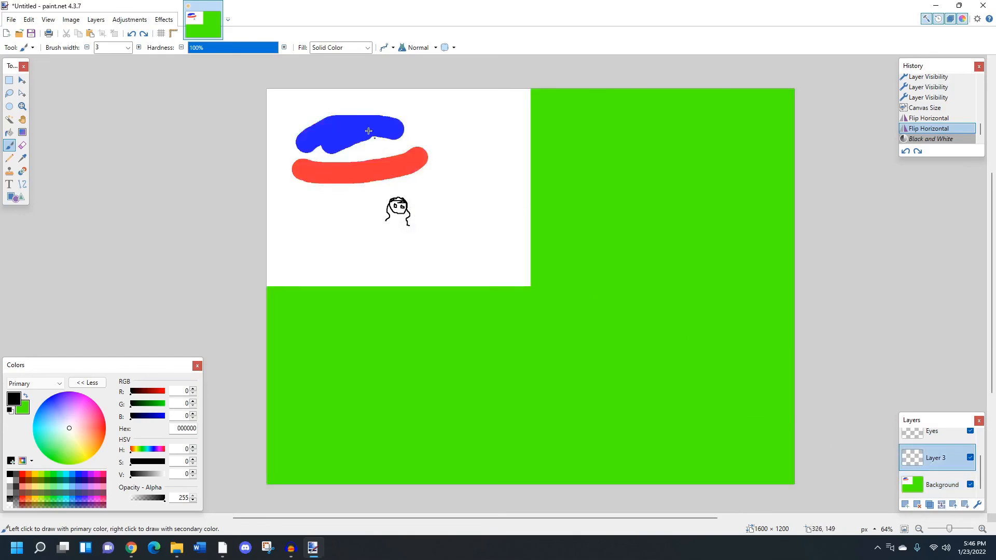
pyautogui.click(126, 20)
pyautogui.click(153, 84)
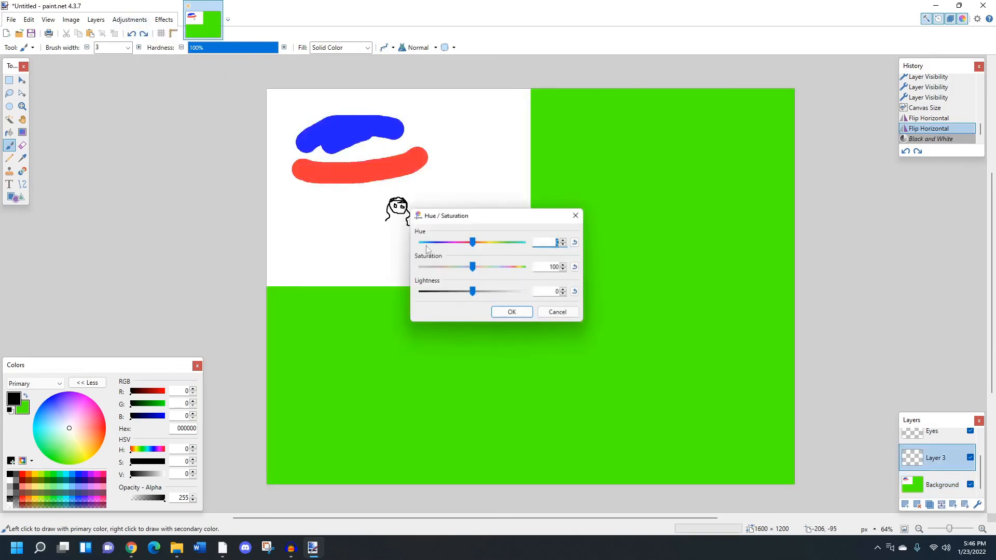
pyautogui.moveTo(506, 242); pyautogui.dragTo(527, 267)
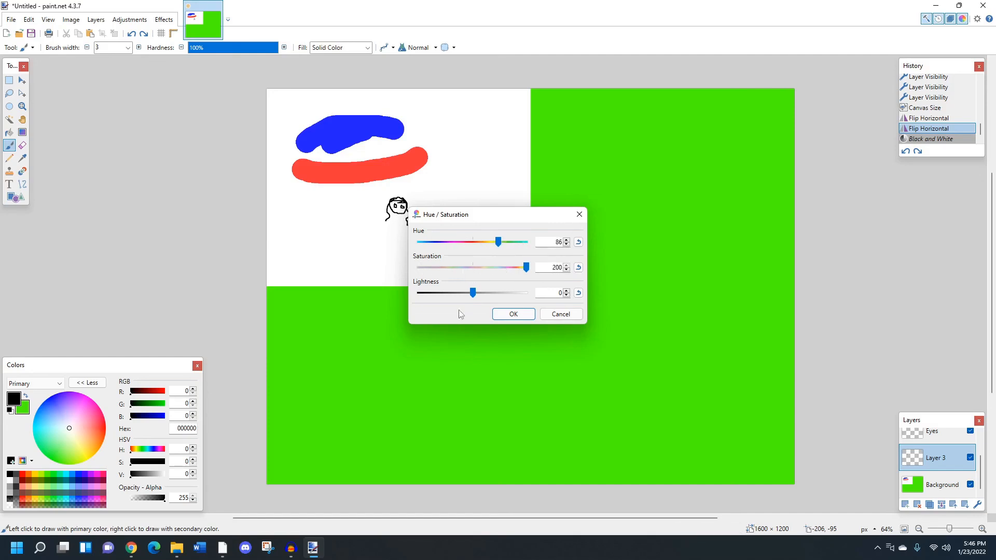
pyautogui.moveTo(480, 297); pyautogui.dragTo(530, 297)
pyautogui.click(561, 314)
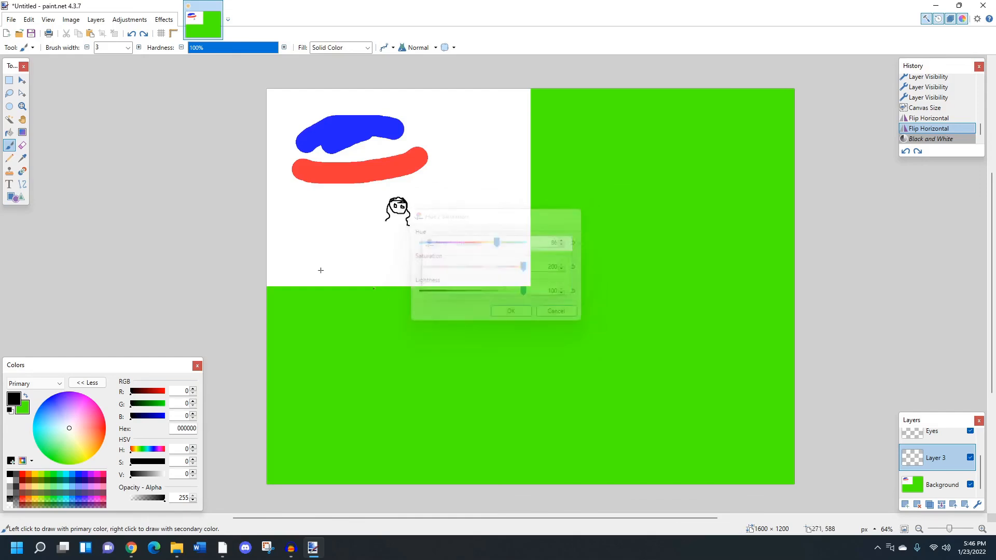
# Preview a Gaussian Blur with a radius of 10 on Layer 3, and cancel the effect
pyautogui.click(139, 22)
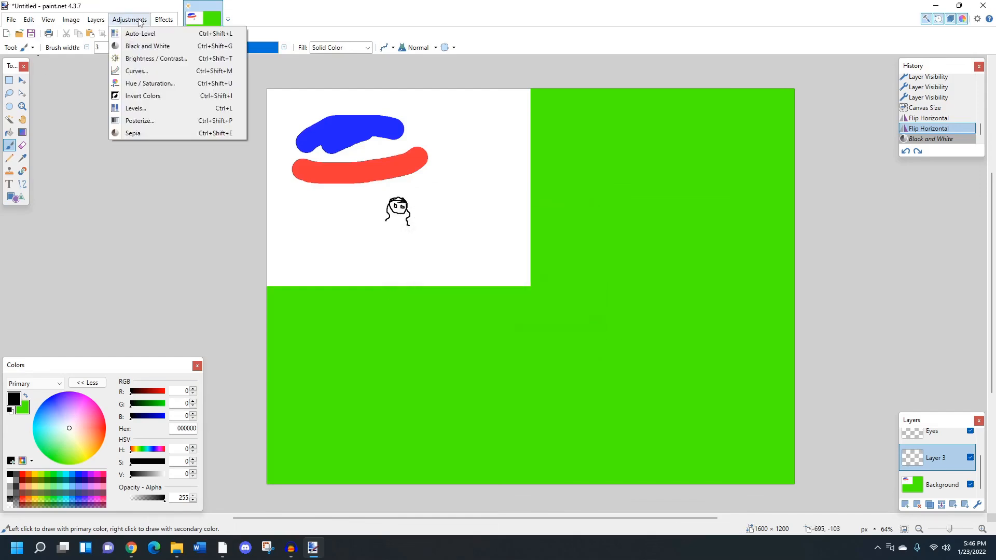
pyautogui.moveTo(162, 22)
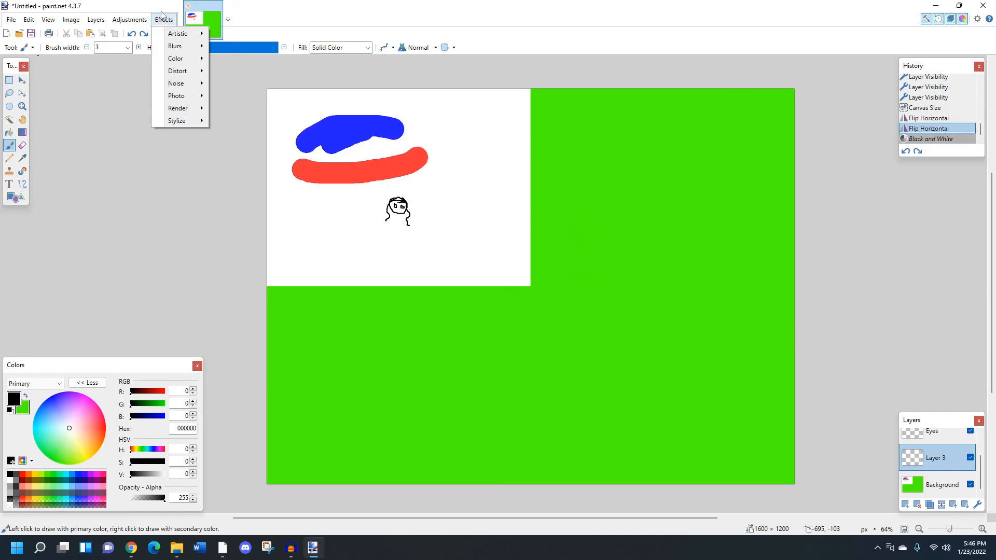
pyautogui.moveTo(126, 21)
pyautogui.moveTo(193, 111)
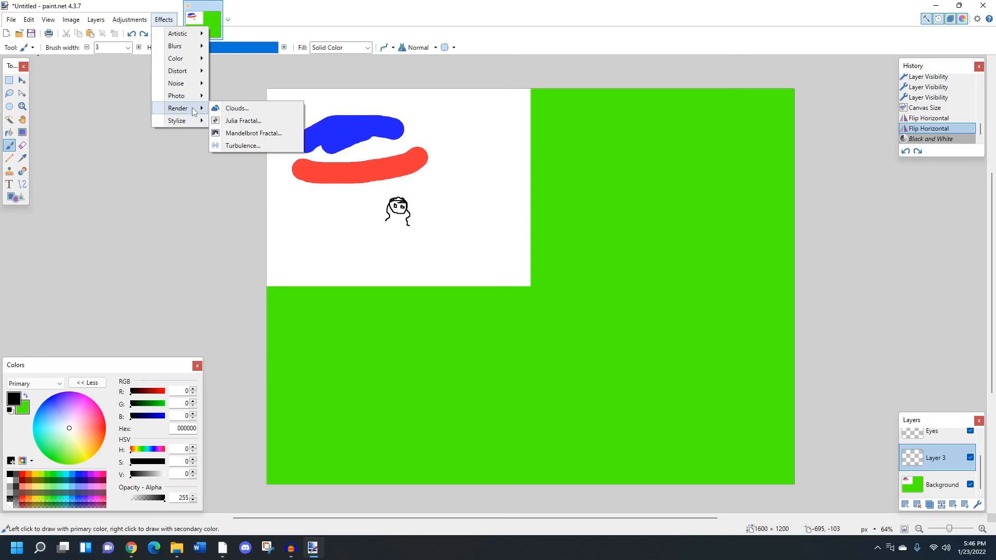
pyautogui.moveTo(175, 51)
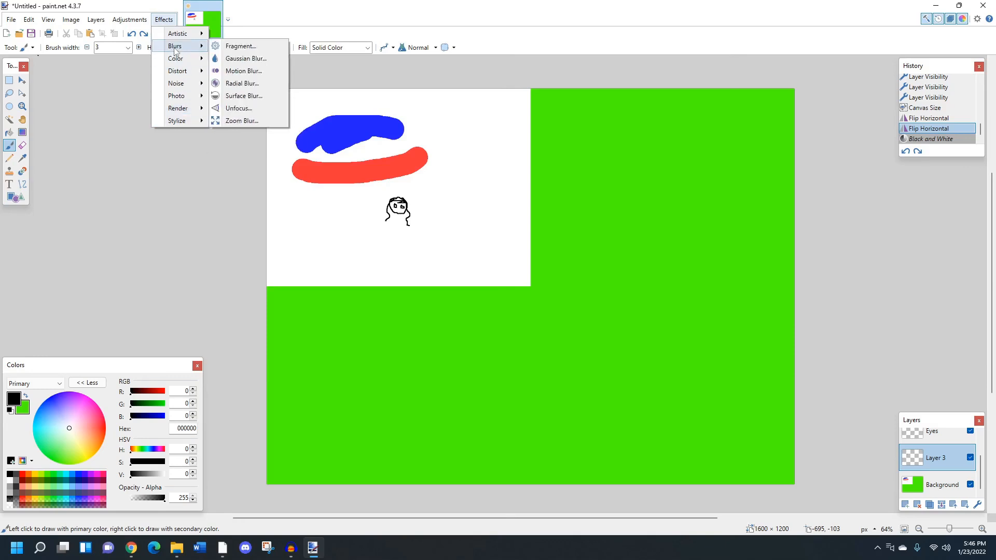
pyautogui.click(245, 58)
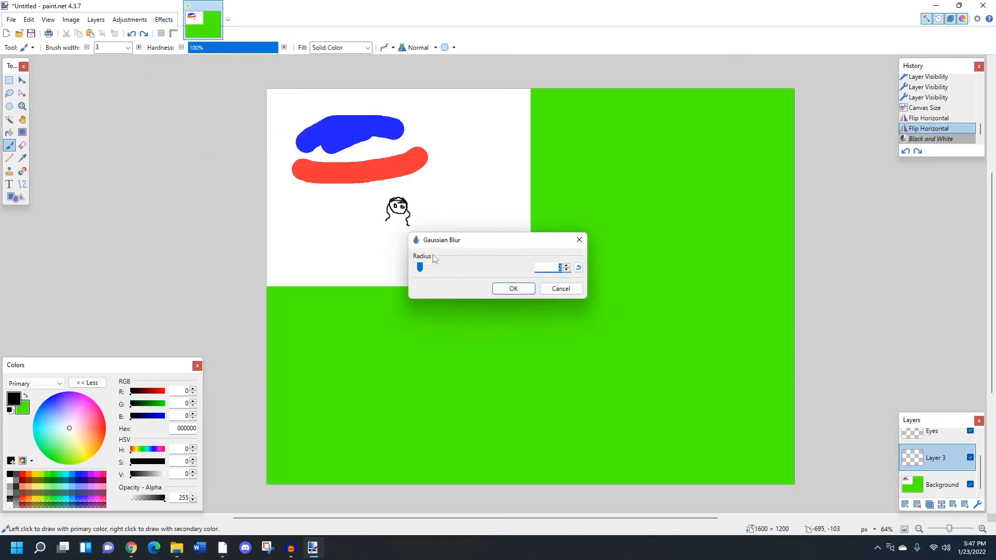
pyautogui.moveTo(424, 272)
pyautogui.mouseDown()
pyautogui.moveTo(432, 267)
pyautogui.moveTo(417, 267)
pyautogui.mouseUp()
pyautogui.click(560, 289)
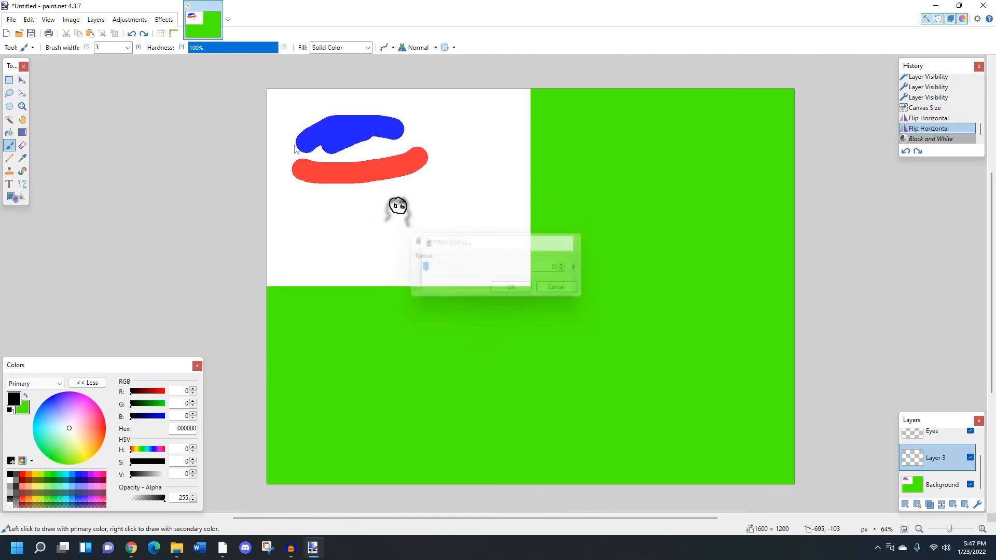
# Preview the Pixelate distortion with a cell size of 5 on Layer 3, and cancel the effect
pyautogui.click(163, 21)
pyautogui.moveTo(181, 72)
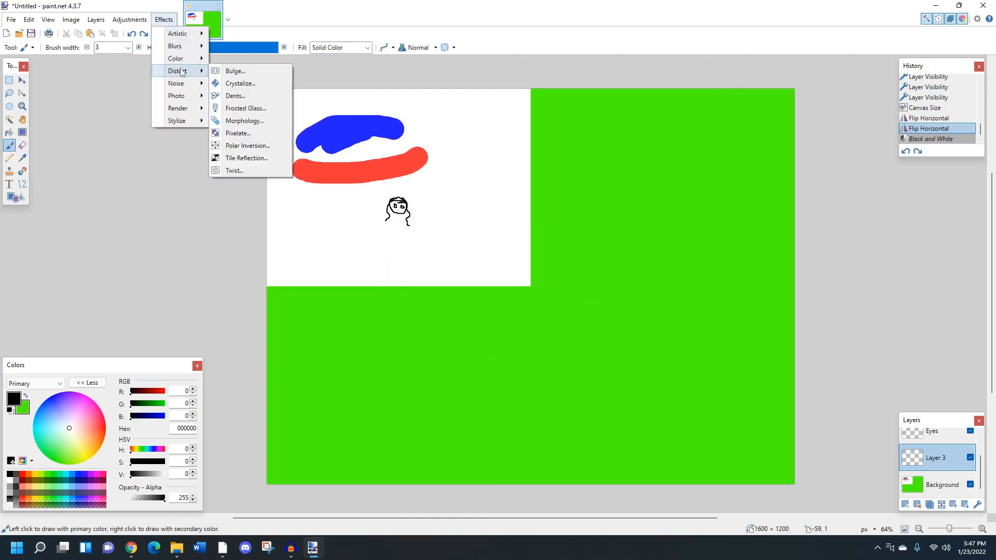
pyautogui.click(258, 134)
pyautogui.moveTo(424, 268)
pyautogui.mouseDown()
pyautogui.moveTo(439, 266)
pyautogui.moveTo(423, 267)
pyautogui.mouseUp()
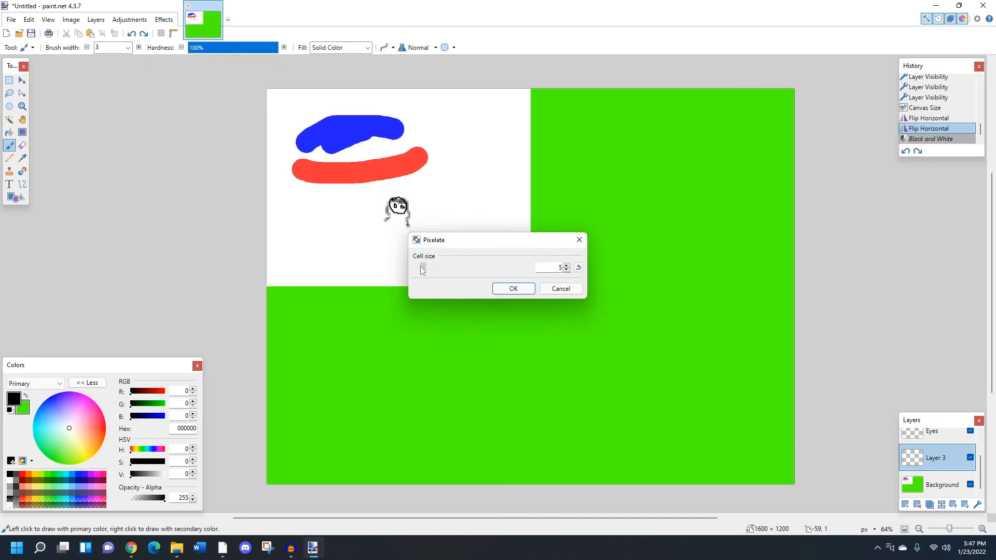
pyautogui.click(560, 289)
# Select the Background layer, preview the Outline effect with thickness 11 and intensity 50, and cancel it
pyautogui.click(164, 19)
pyautogui.moveTo(173, 123)
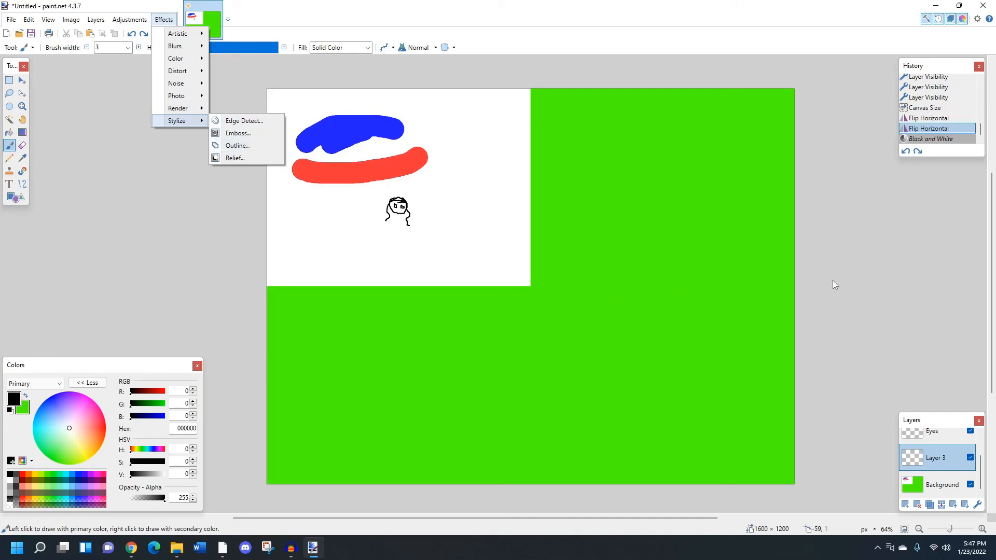
pyautogui.click(933, 484)
pyautogui.click(165, 20)
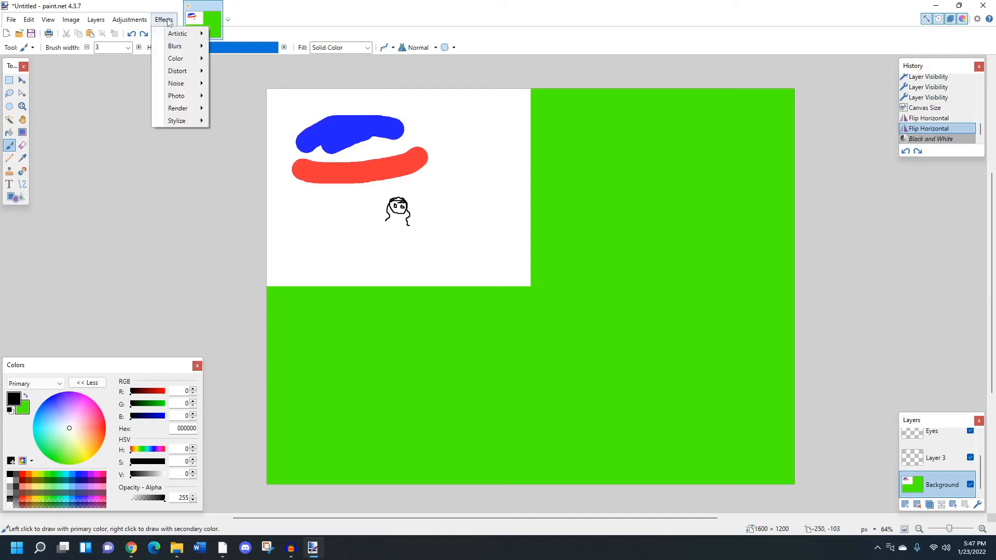
pyautogui.click(244, 145)
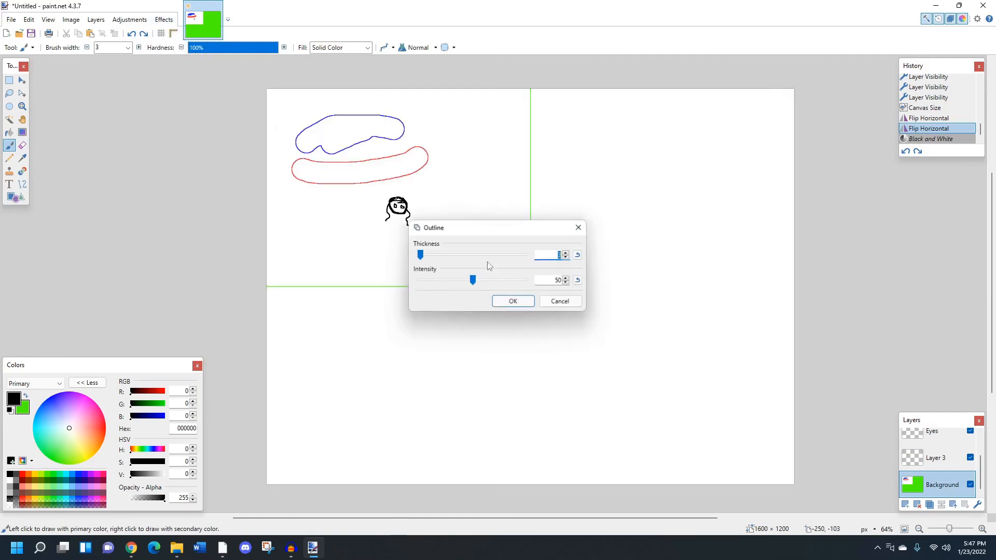
pyautogui.moveTo(420, 255)
pyautogui.mouseDown()
pyautogui.moveTo(450, 258)
pyautogui.moveTo(420, 259)
pyautogui.mouseUp()
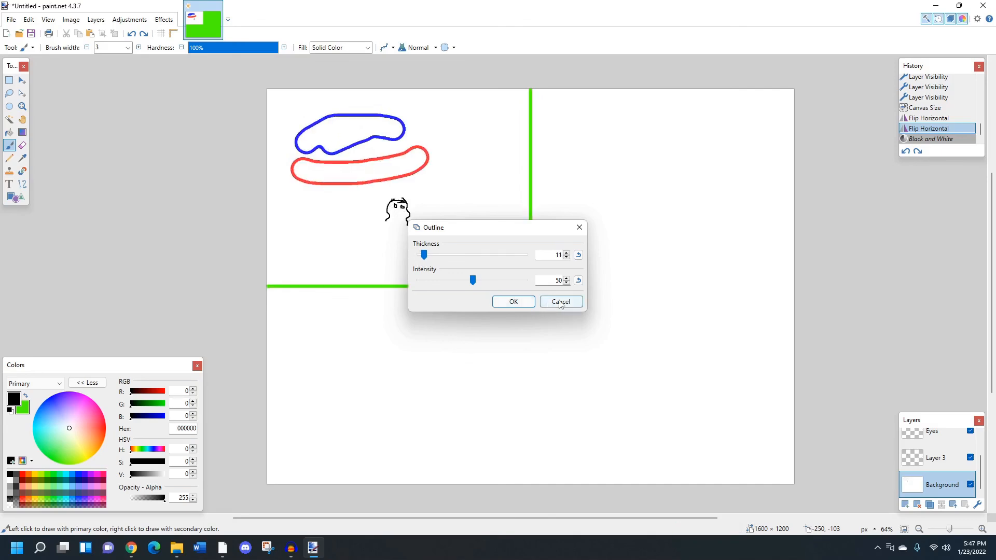
pyautogui.click(568, 300)
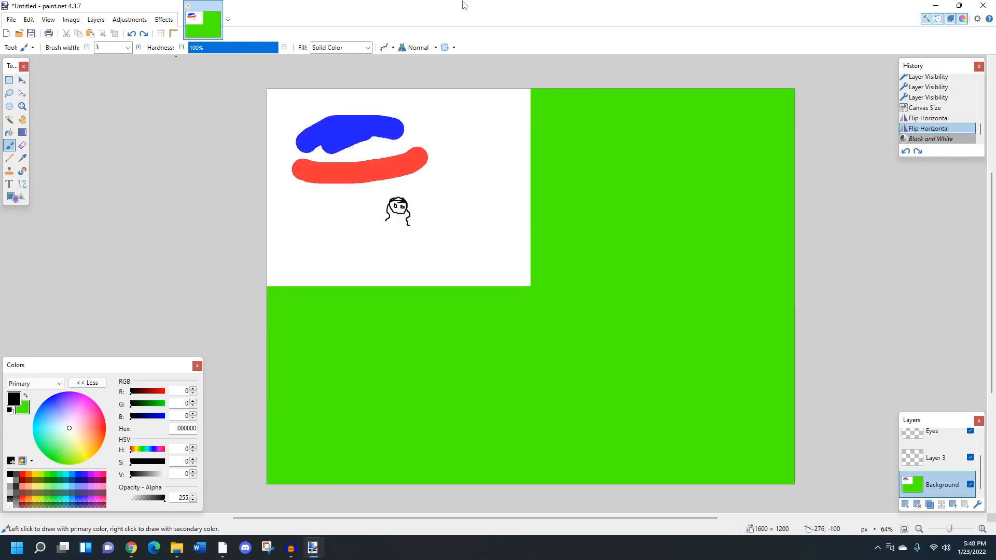